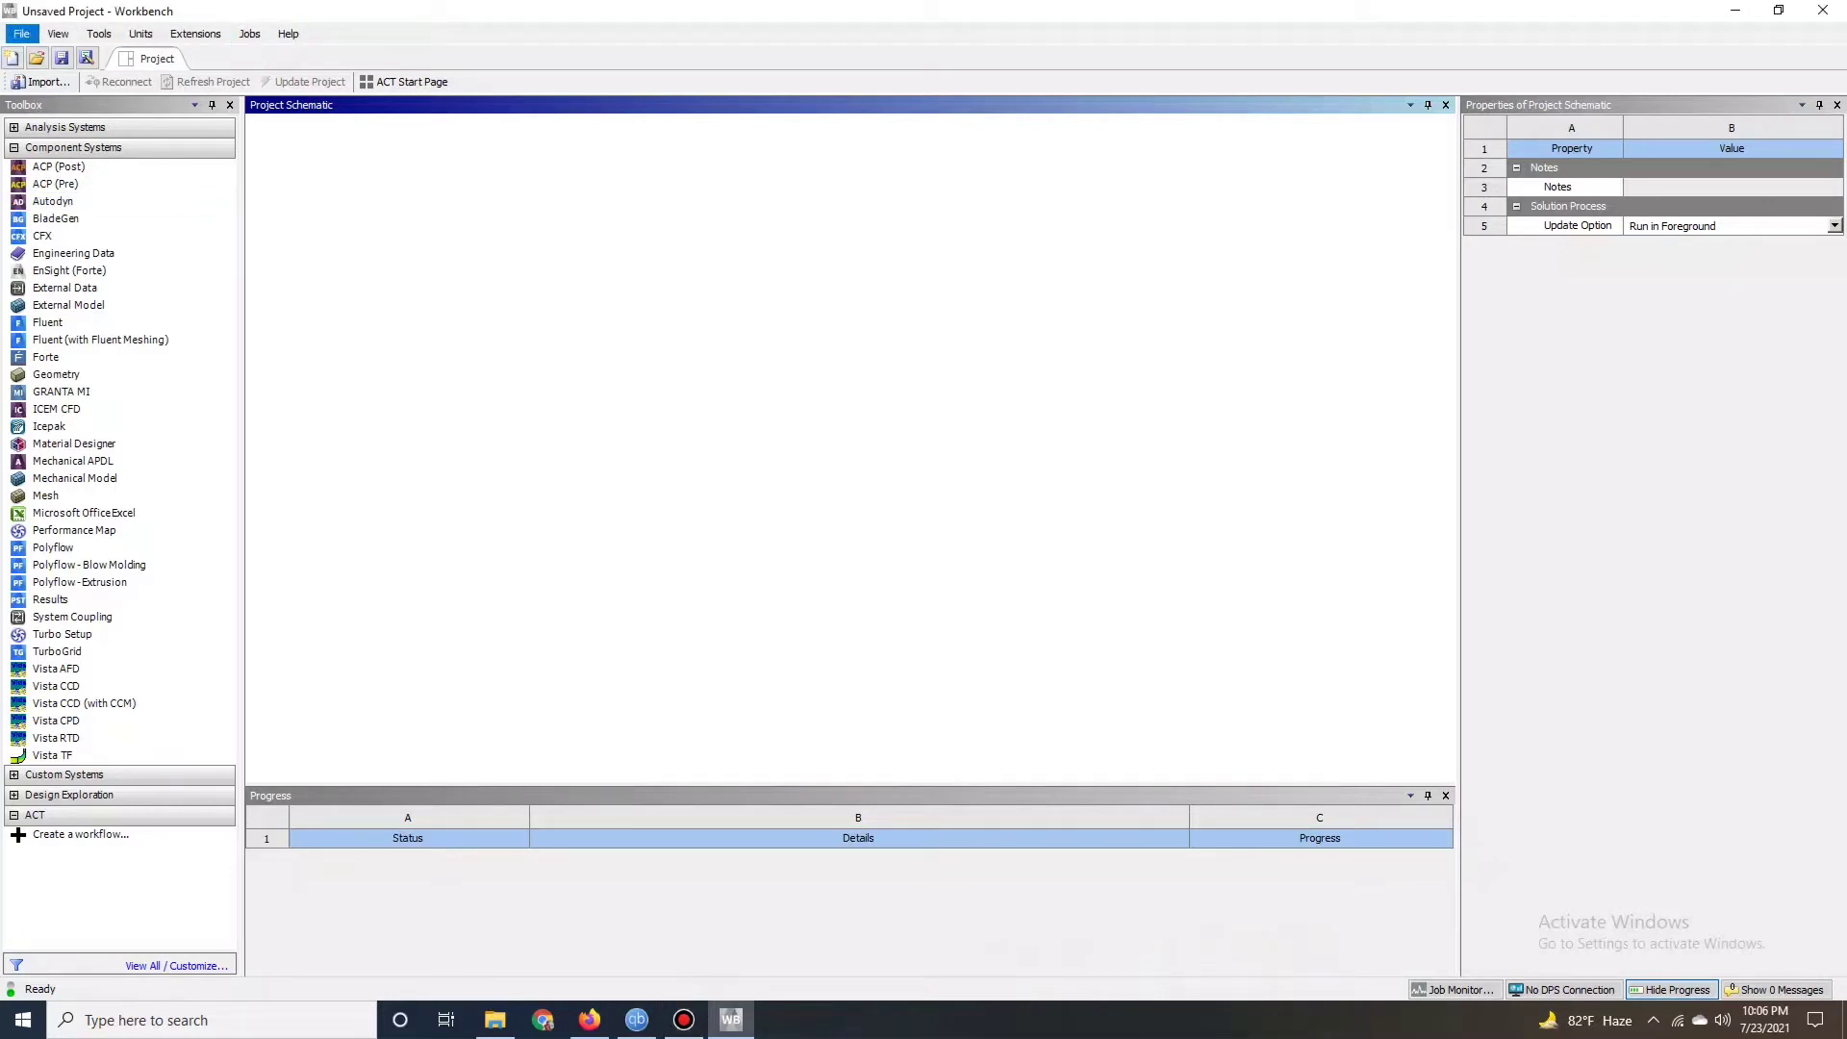
- Save the unsaved project under the file name "project 1" in the default folder
{"action": "left_click", "coordinate": [21, 34]}
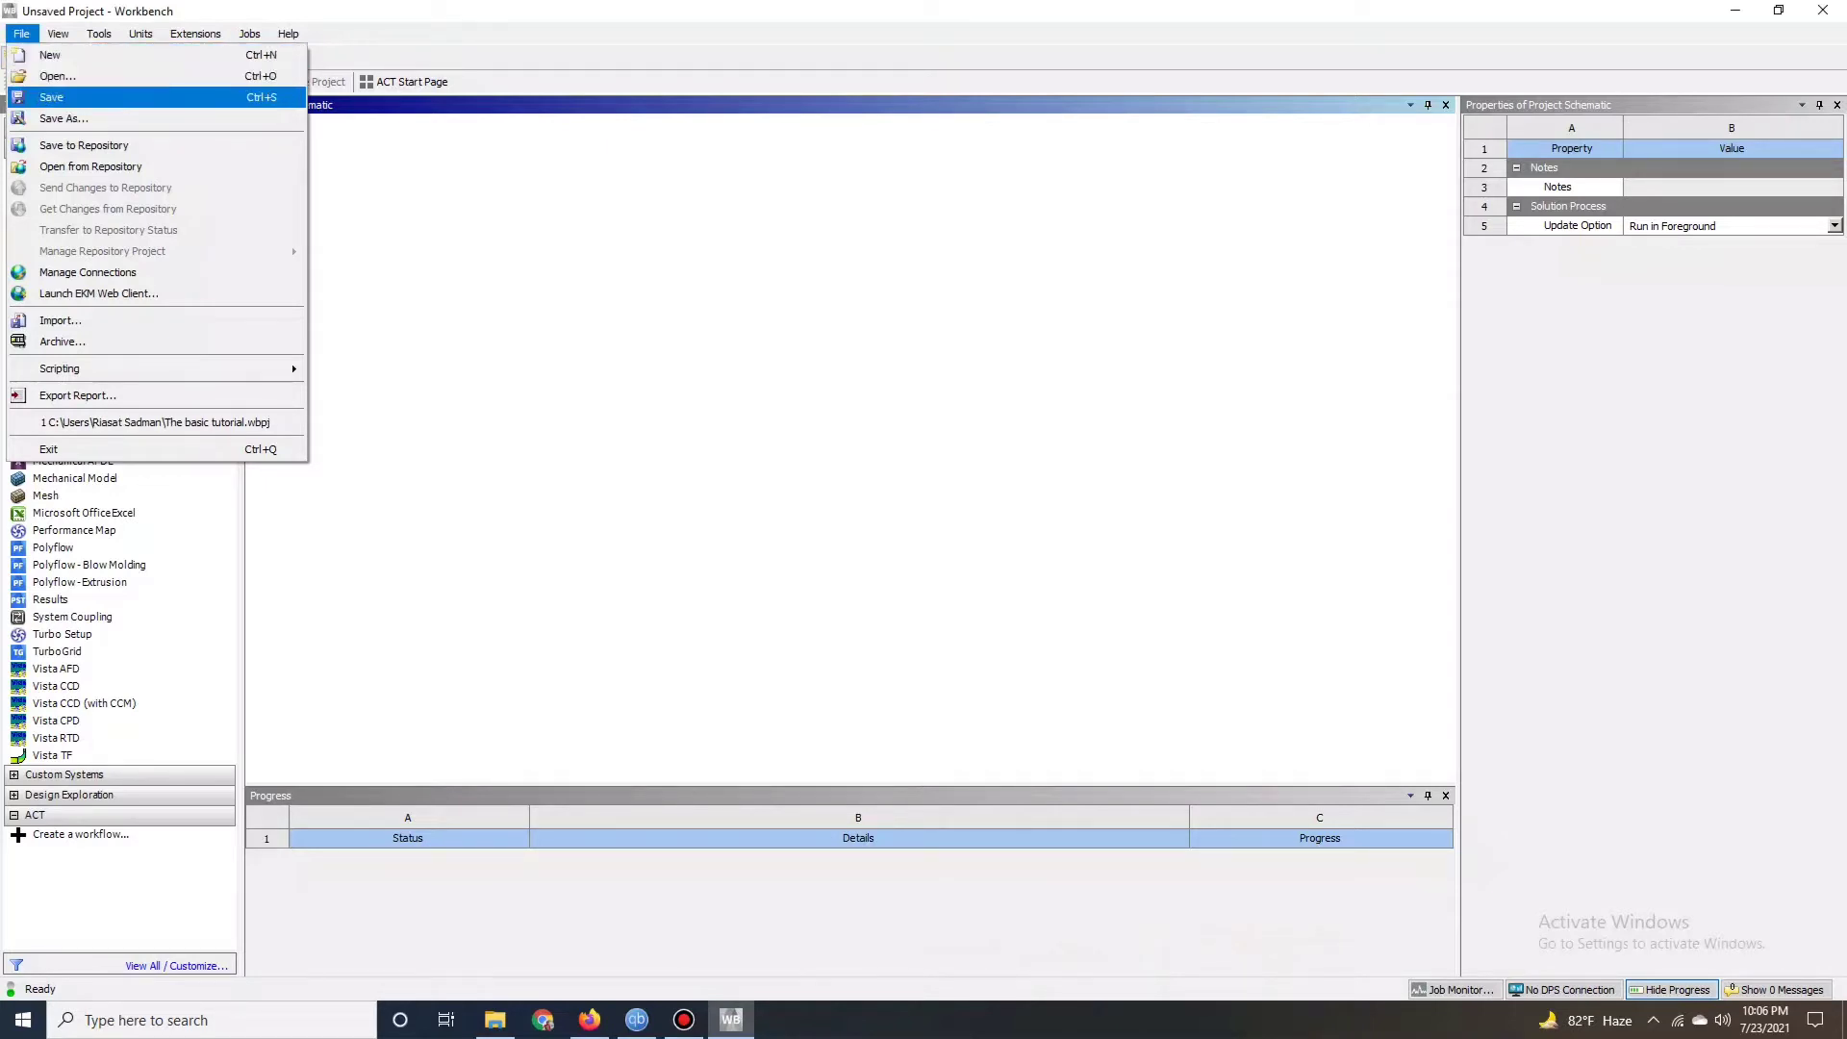
{"action": "left_click", "coordinate": [58, 97]}
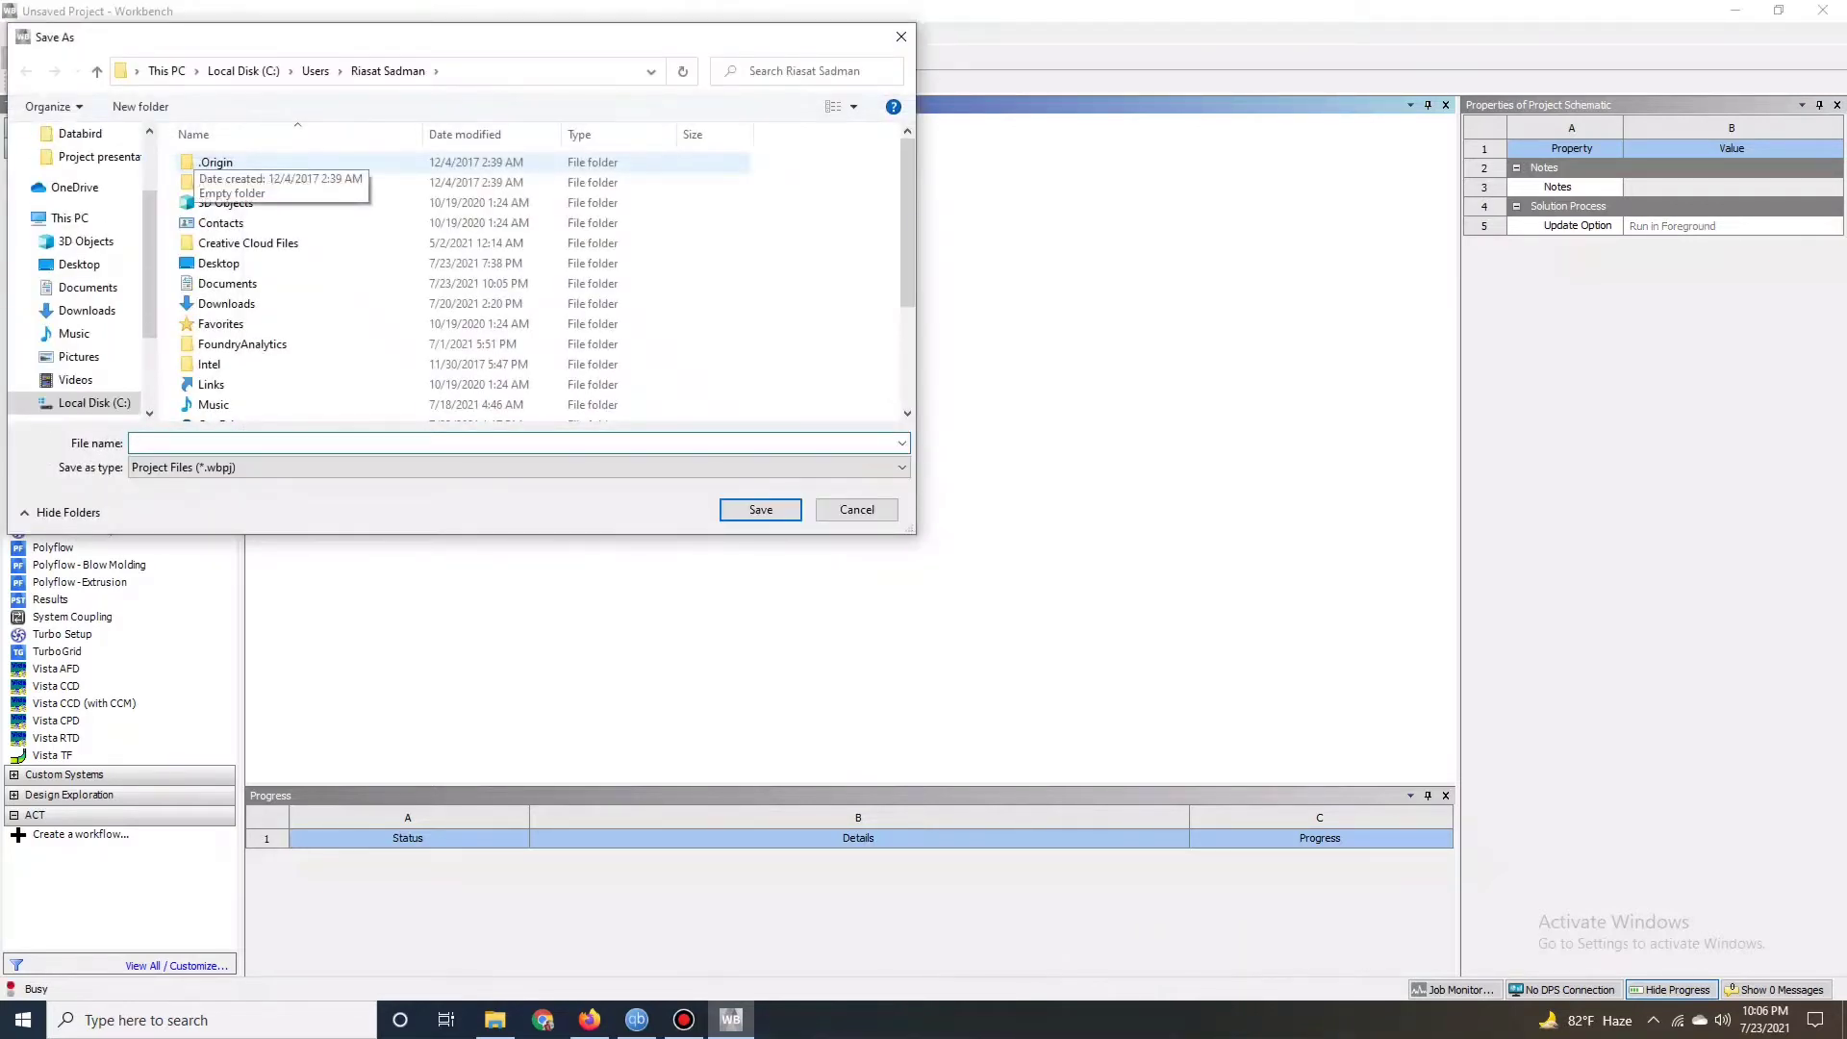
{"action": "type", "text": "p"}
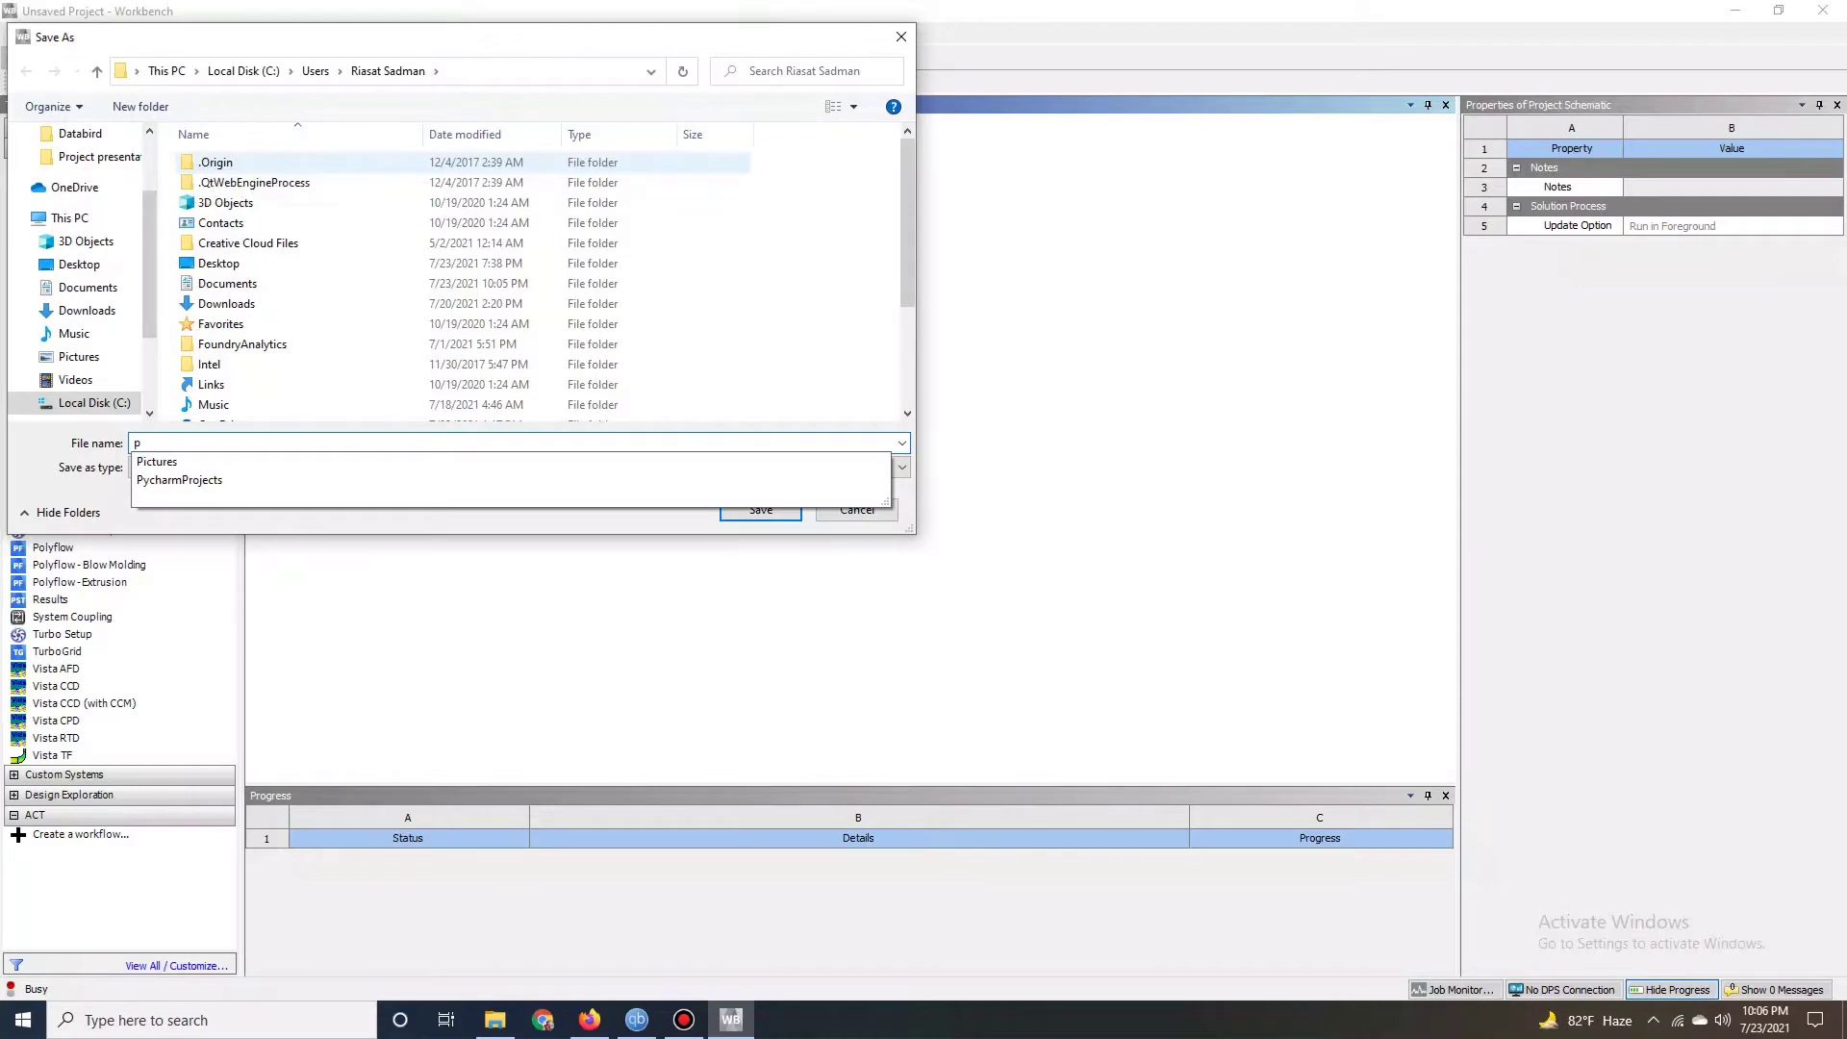
{"action": "type", "text": "roject 1"}
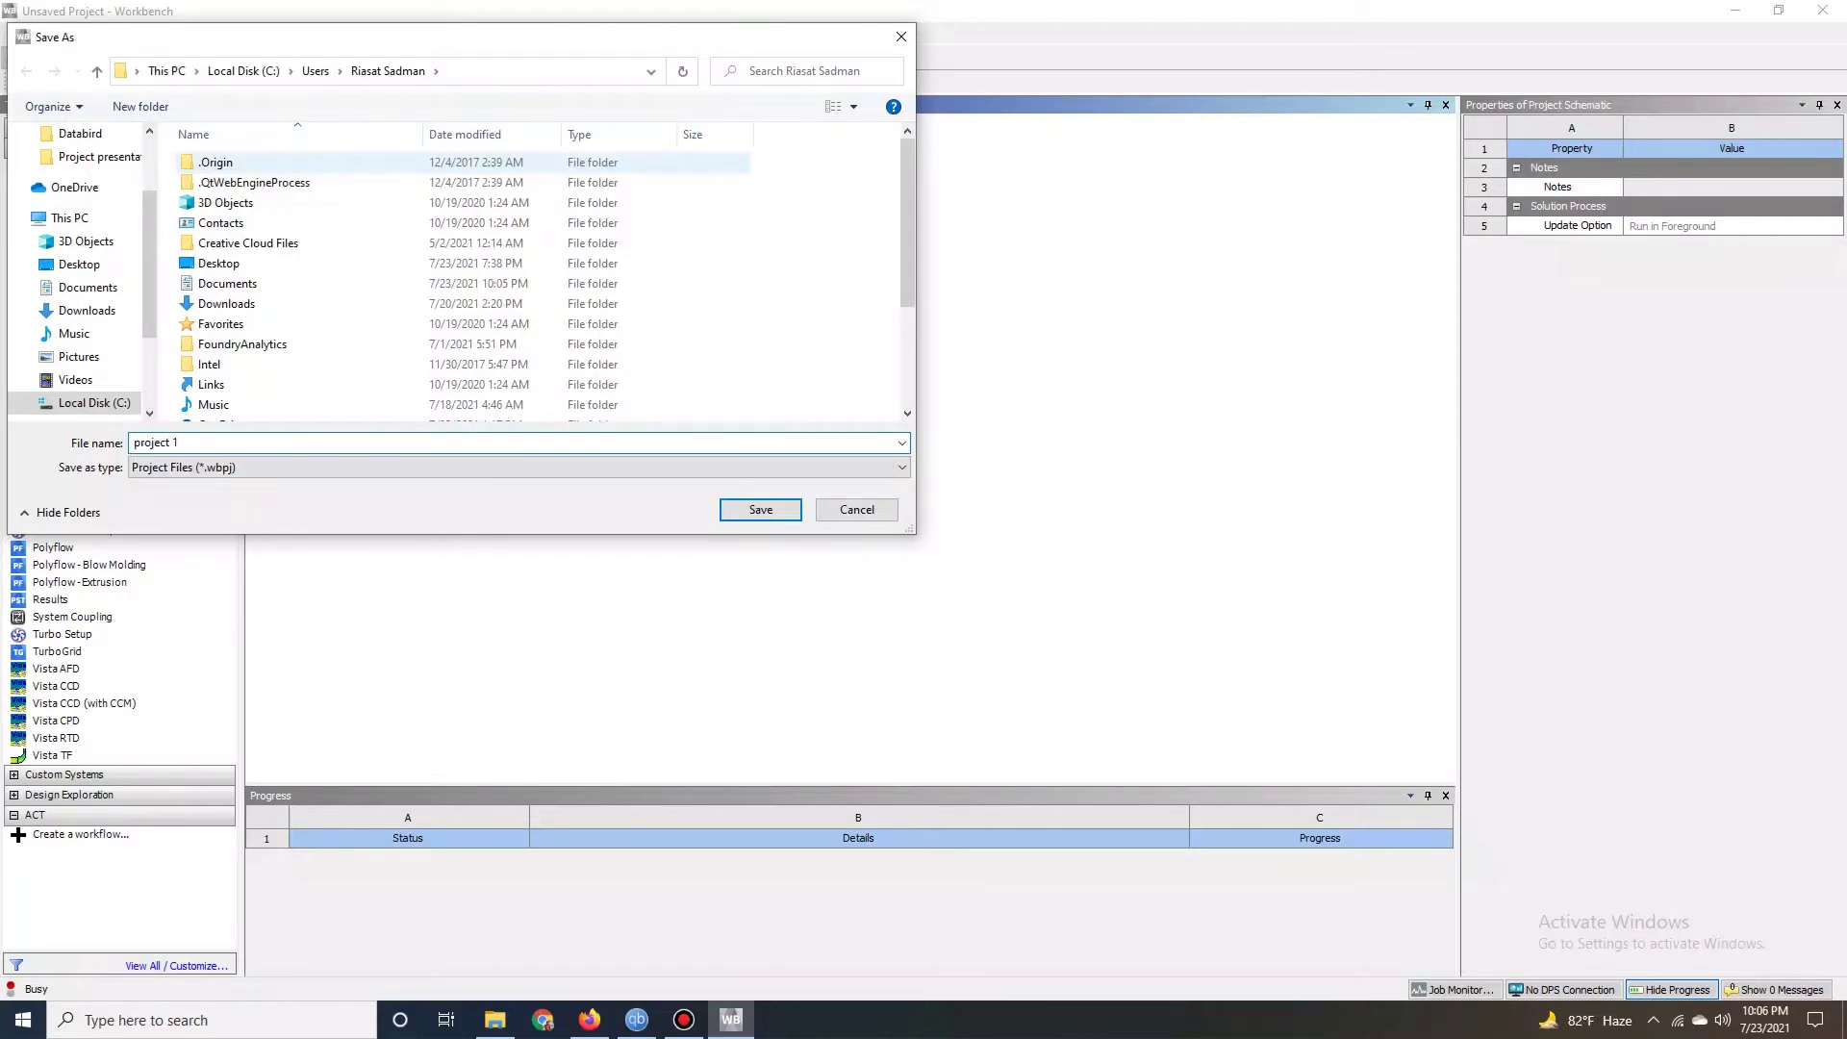
{"action": "key", "text": "Return"}
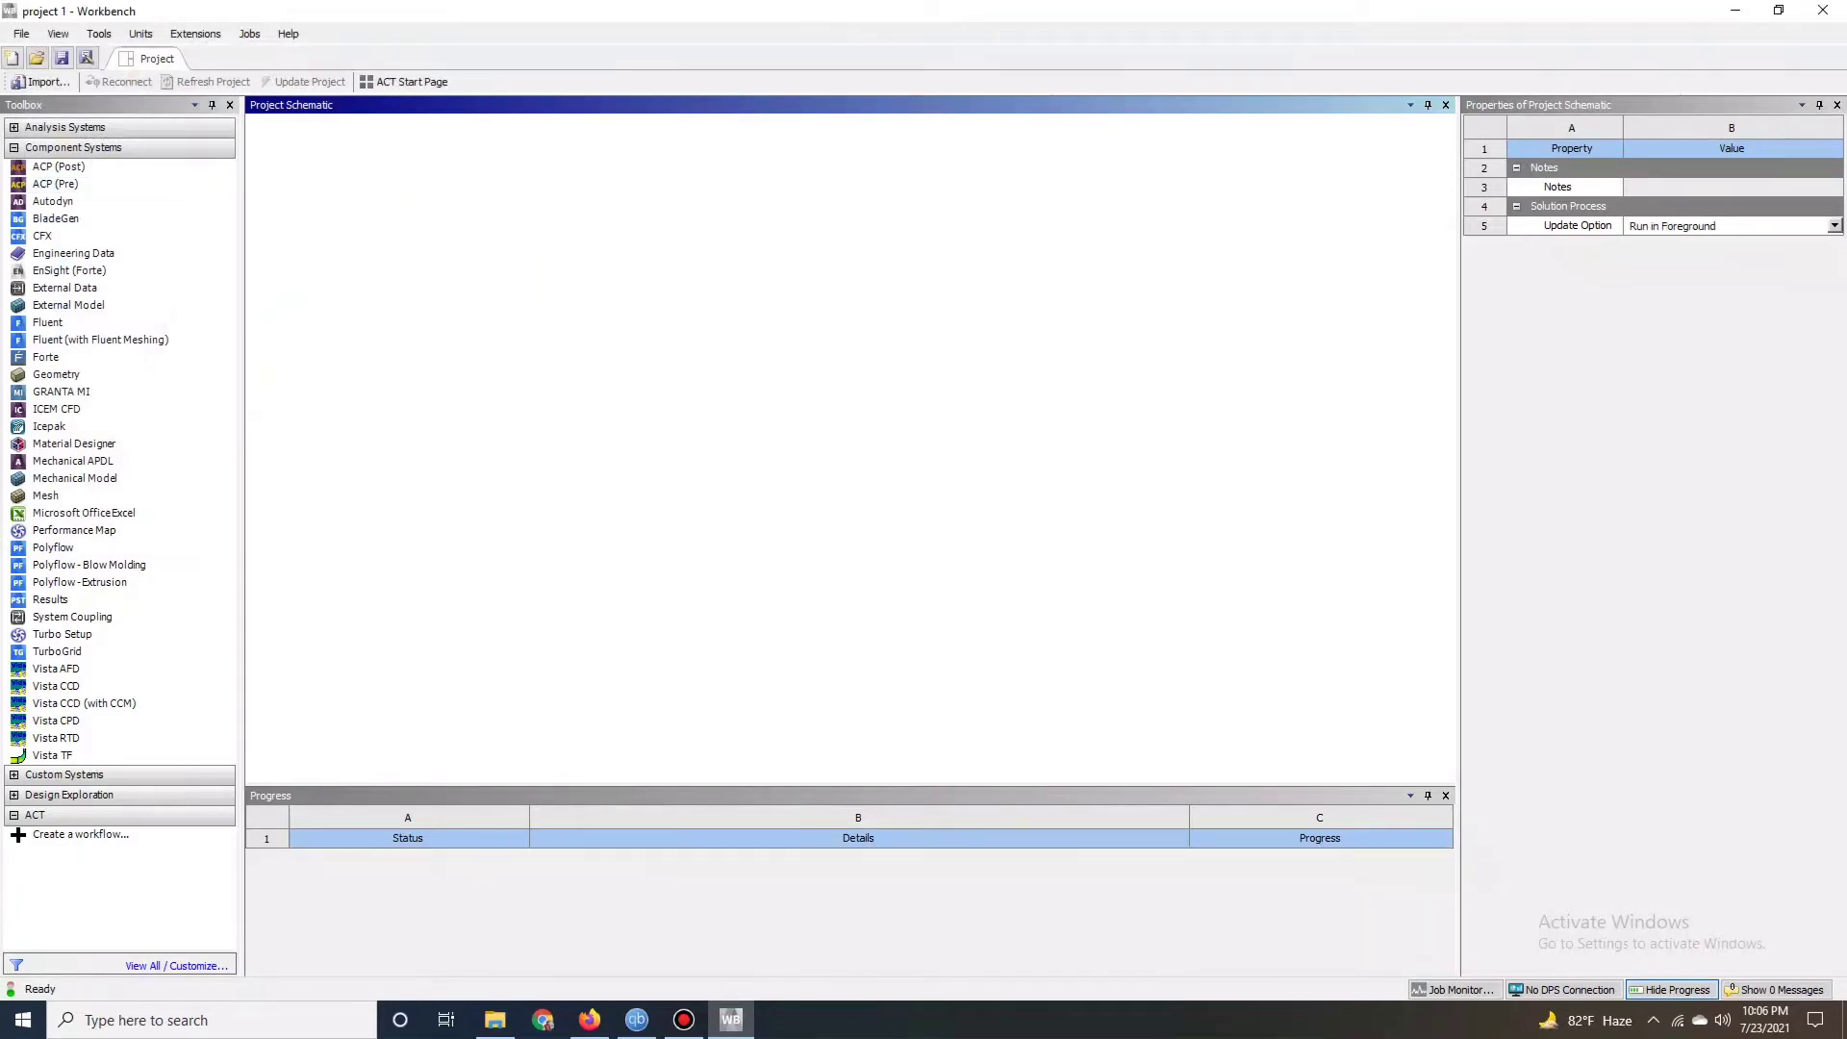
- Hide the Toolbox pane and restore it to the workspace
{"action": "left_click", "coordinate": [57, 33]}
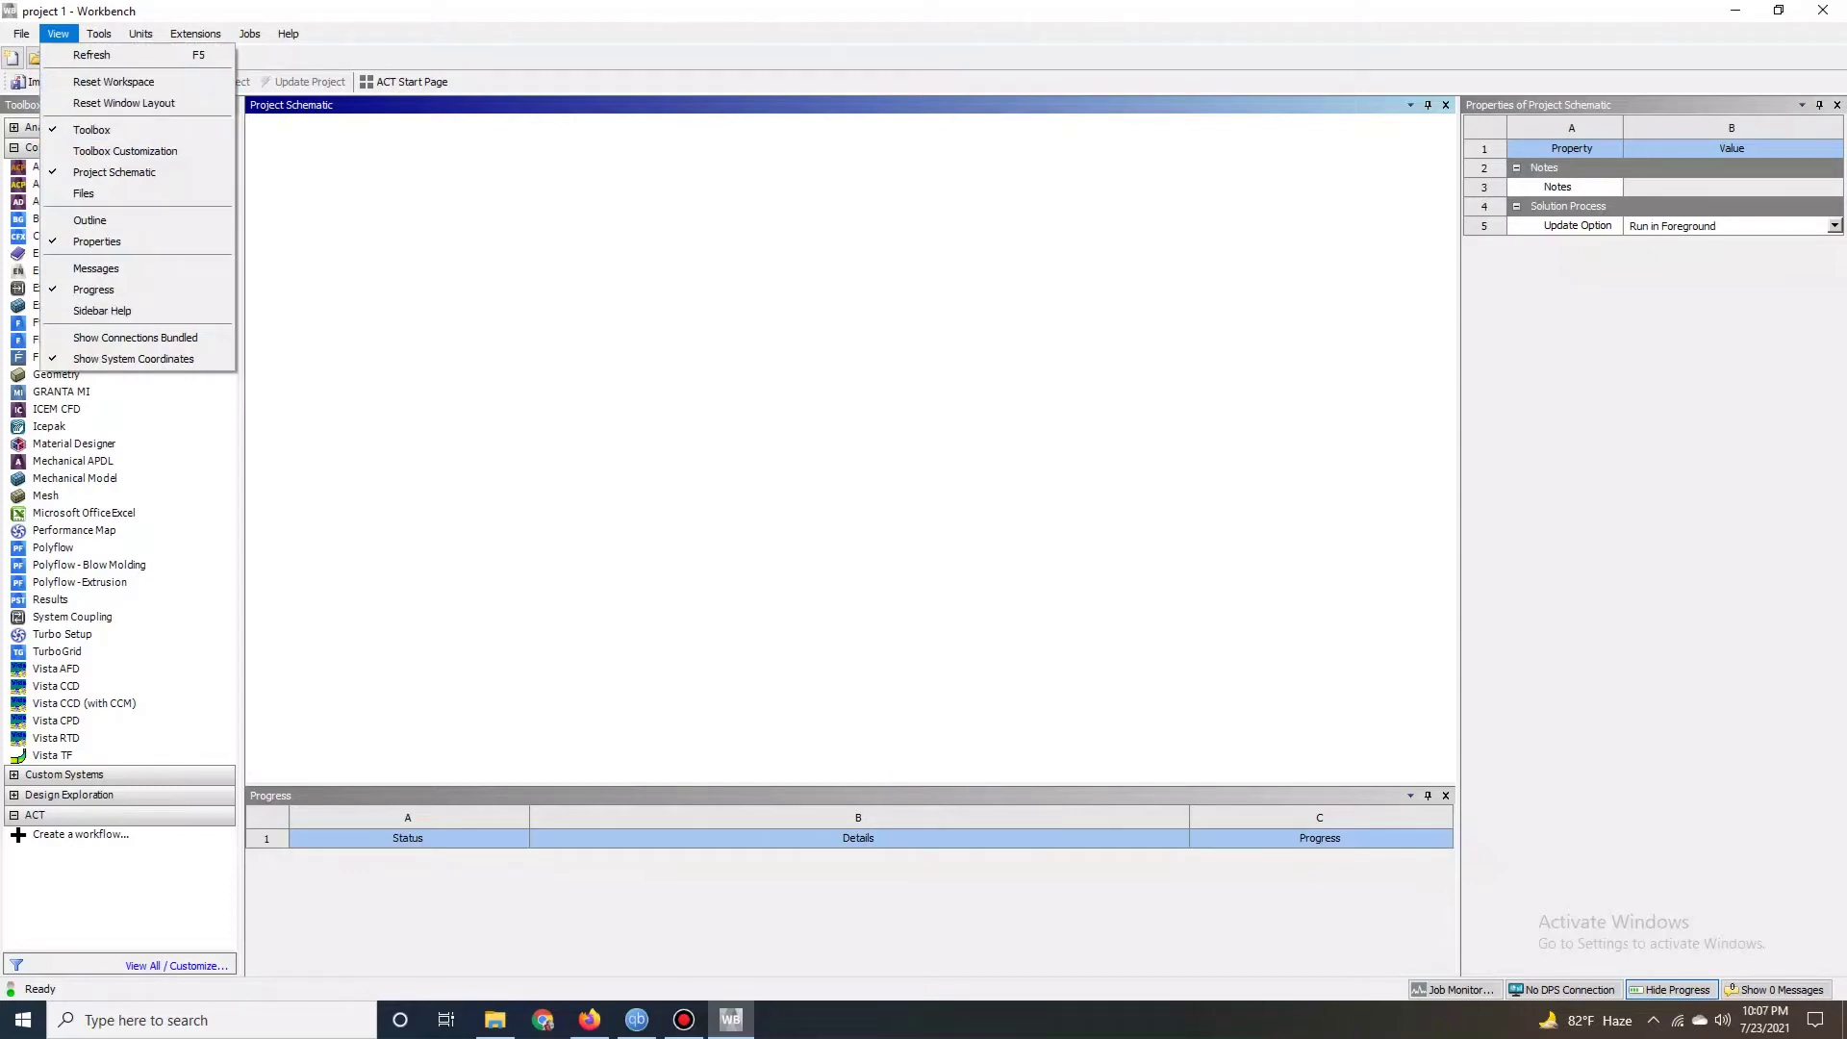
{"action": "left_click", "coordinate": [348, 434]}
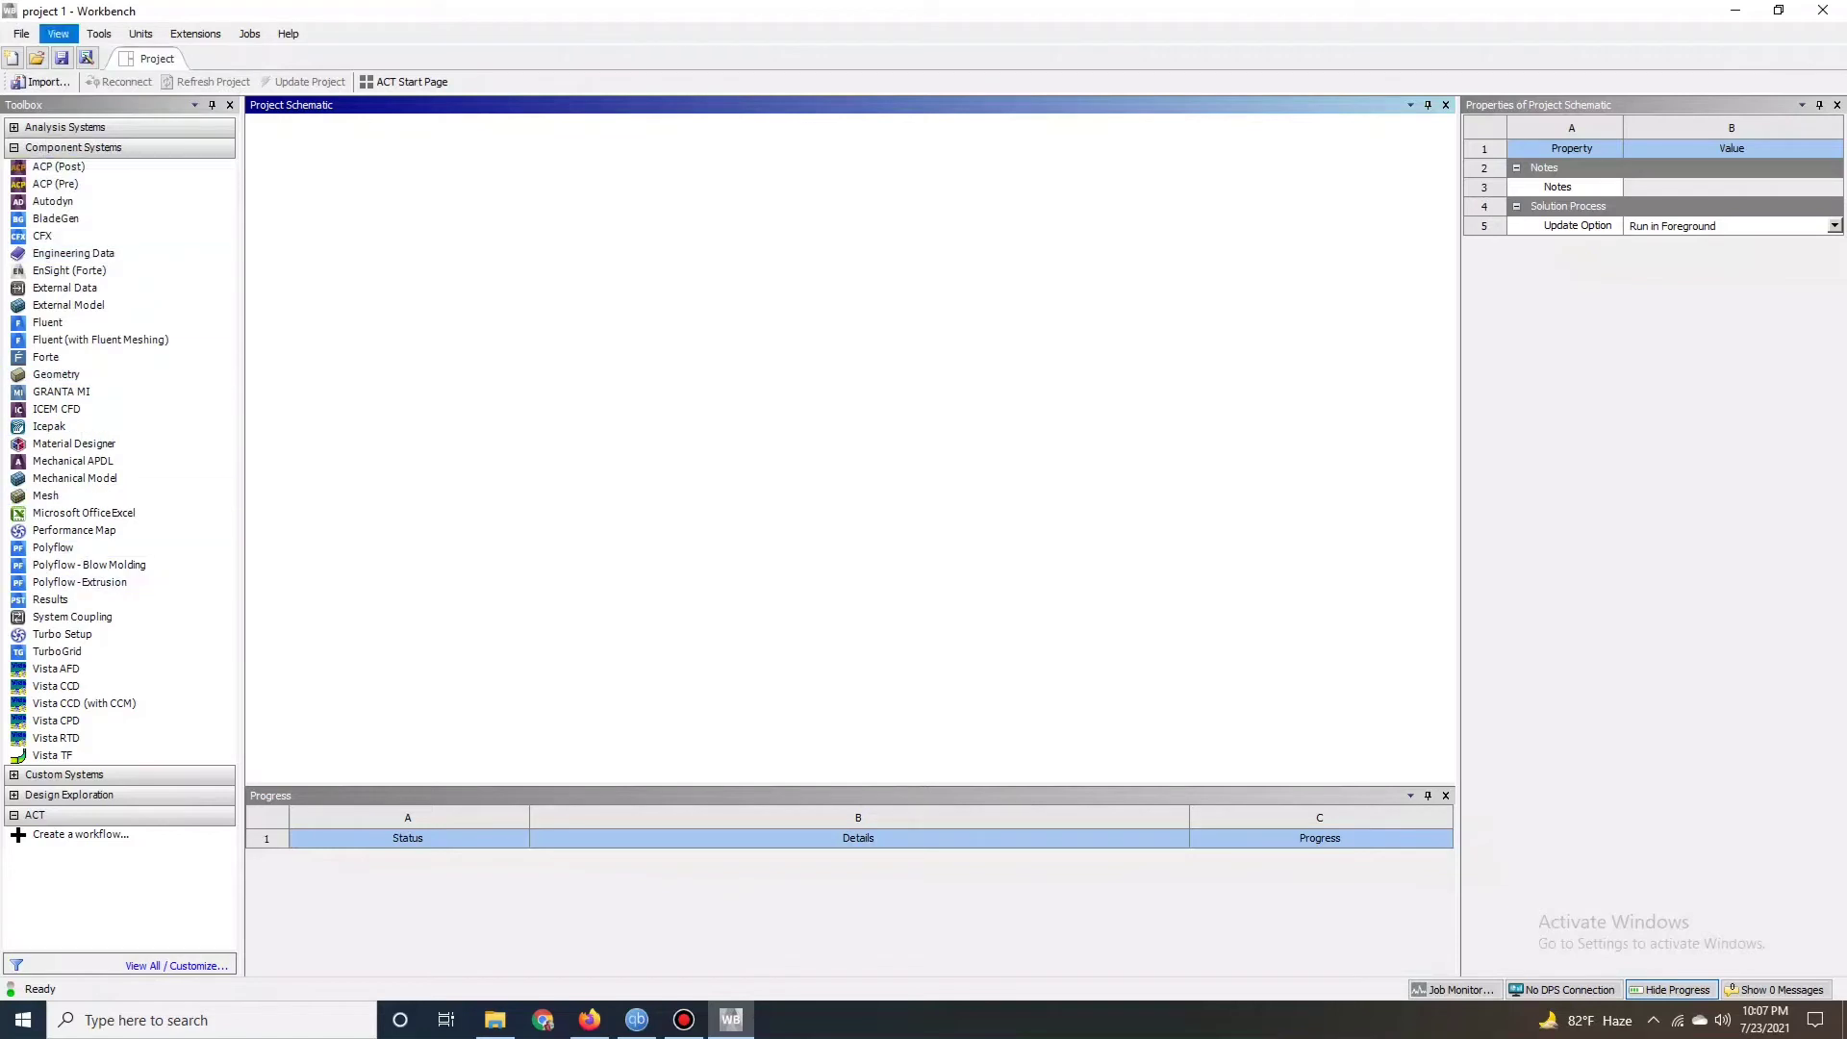
{"action": "left_click", "coordinate": [99, 34]}
{"action": "mouse_move", "coordinate": [58, 33]}
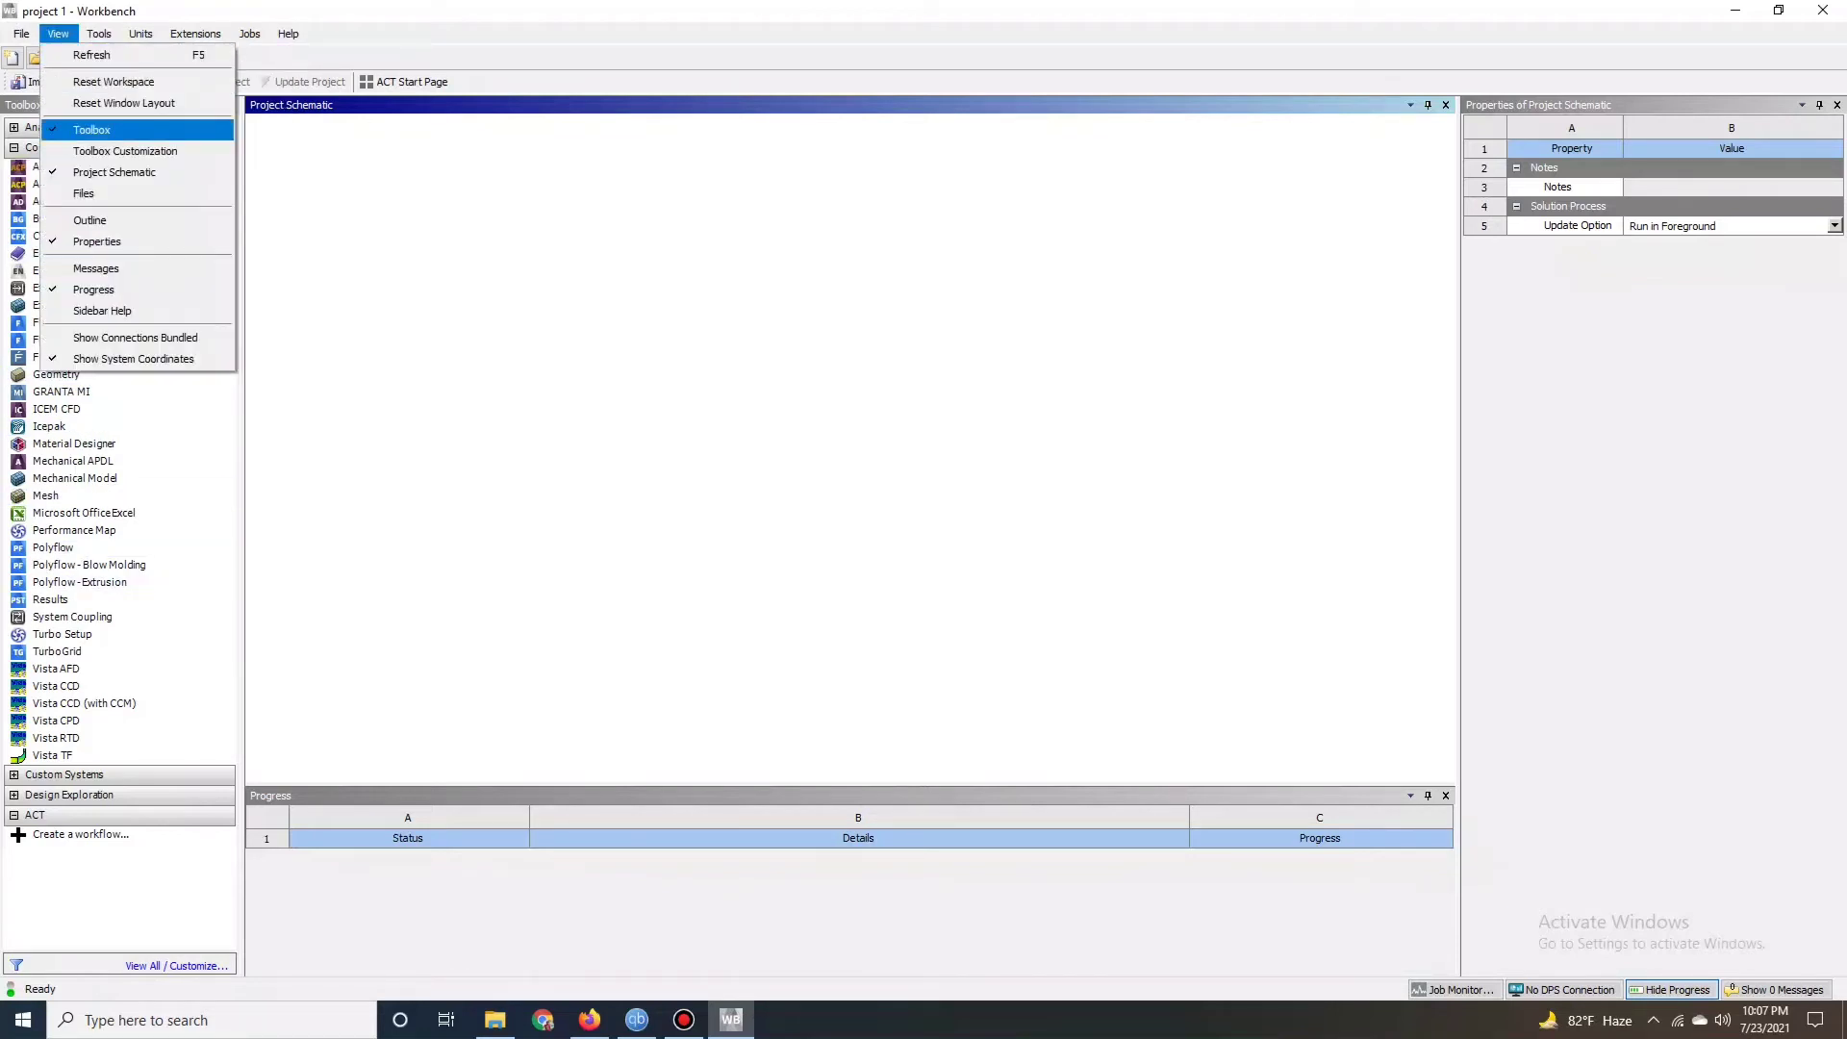
{"action": "left_click", "coordinate": [79, 130]}
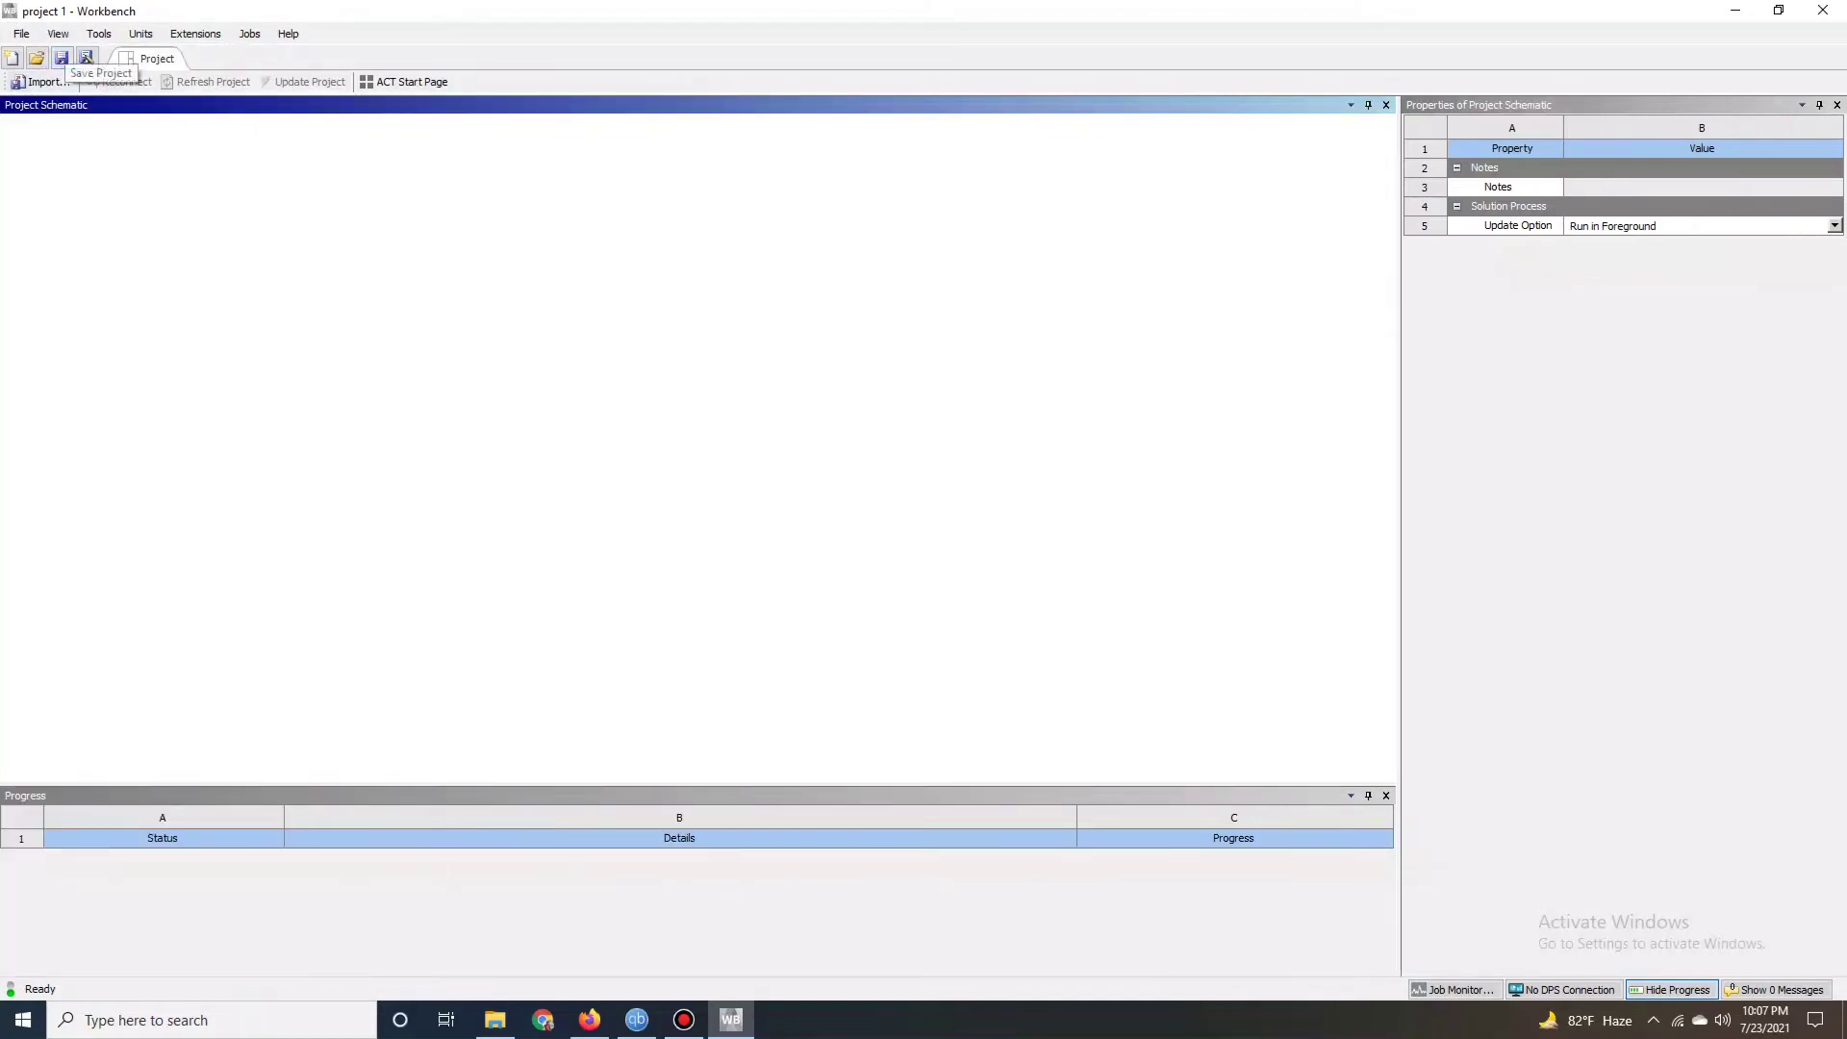
{"action": "left_click", "coordinate": [58, 34]}
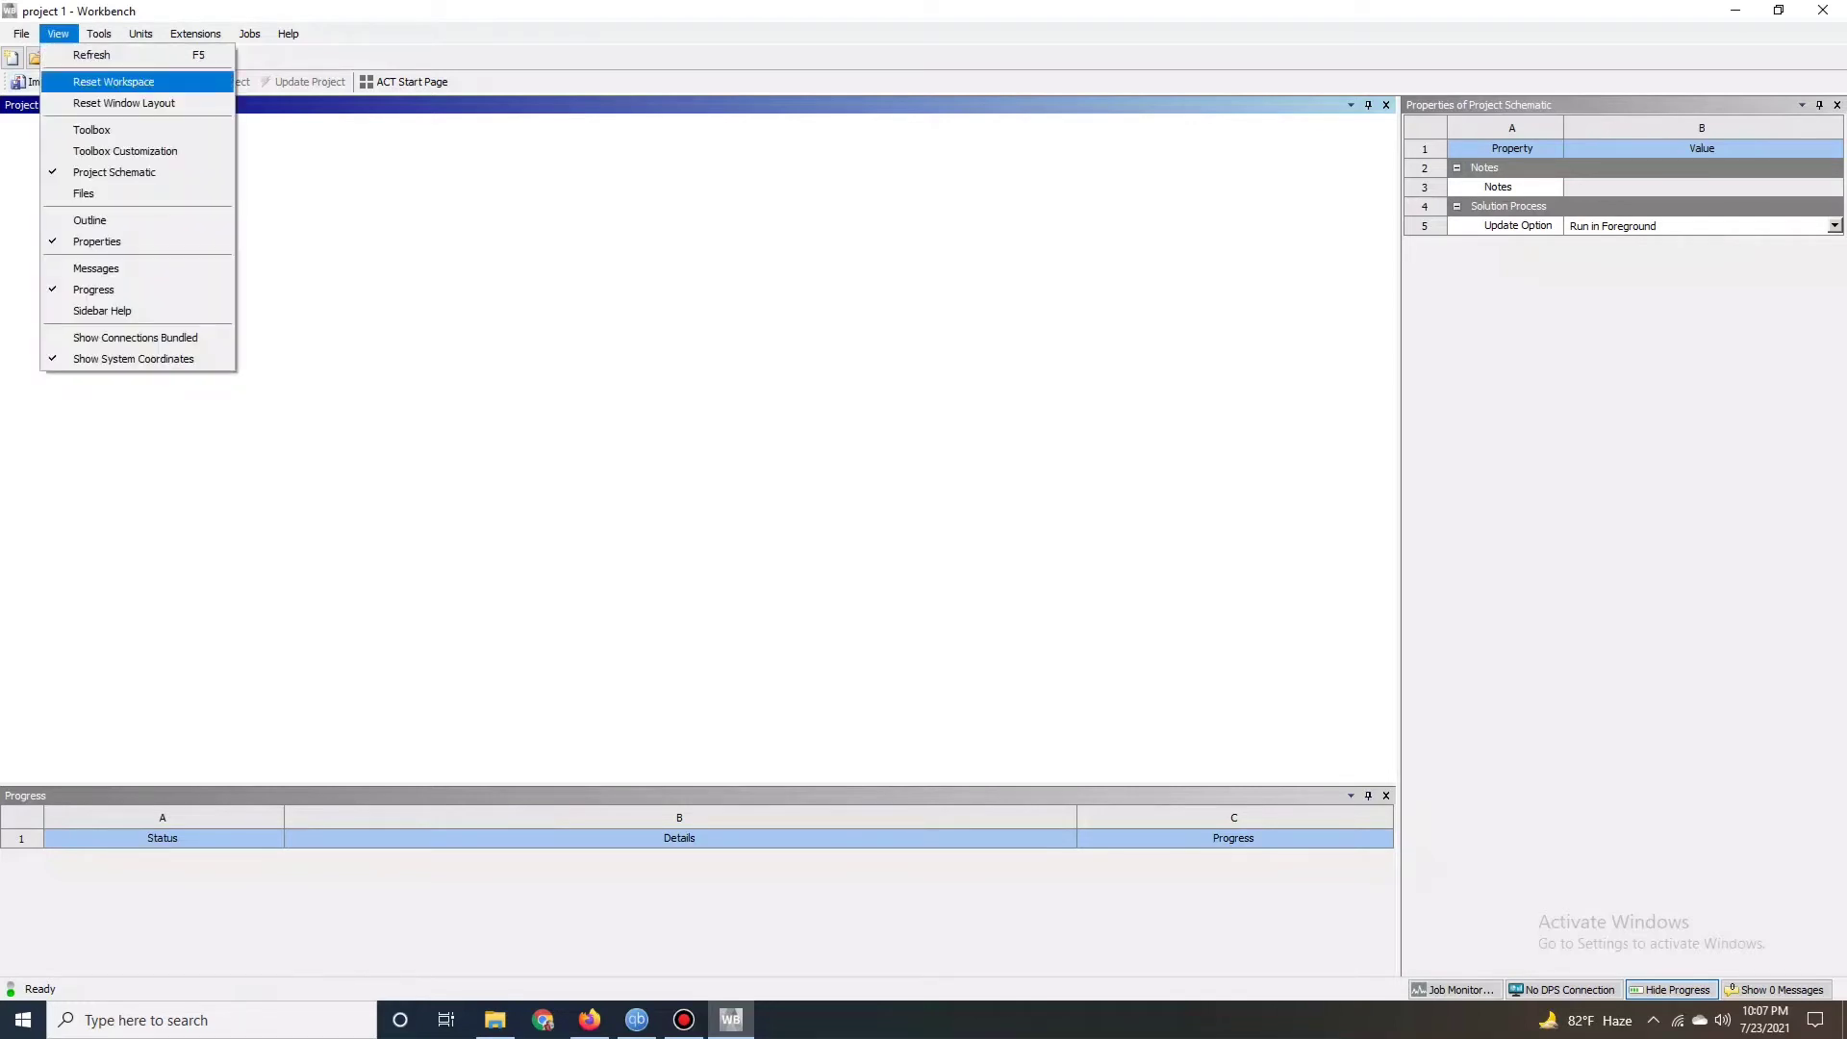
{"action": "left_click", "coordinate": [79, 129]}
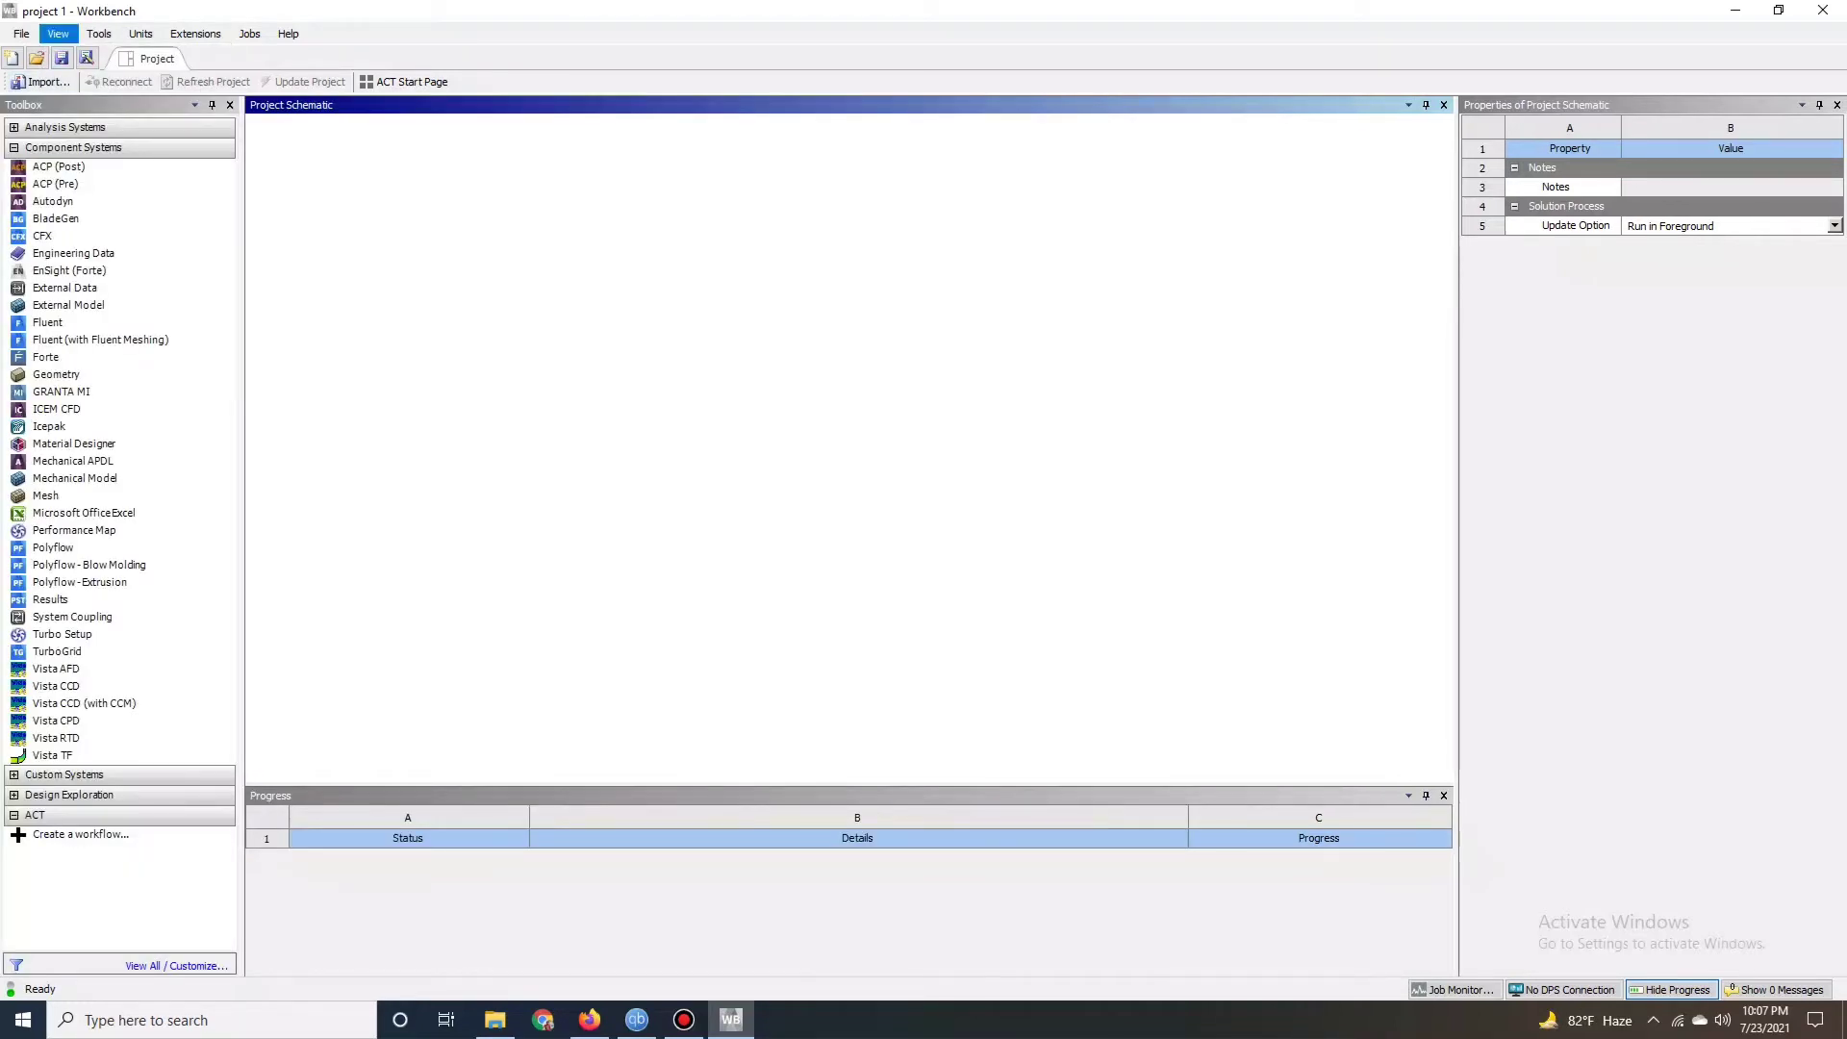
- Show the Messages pane below the Project Schematic and hide it again
{"action": "left_click", "coordinate": [58, 34]}
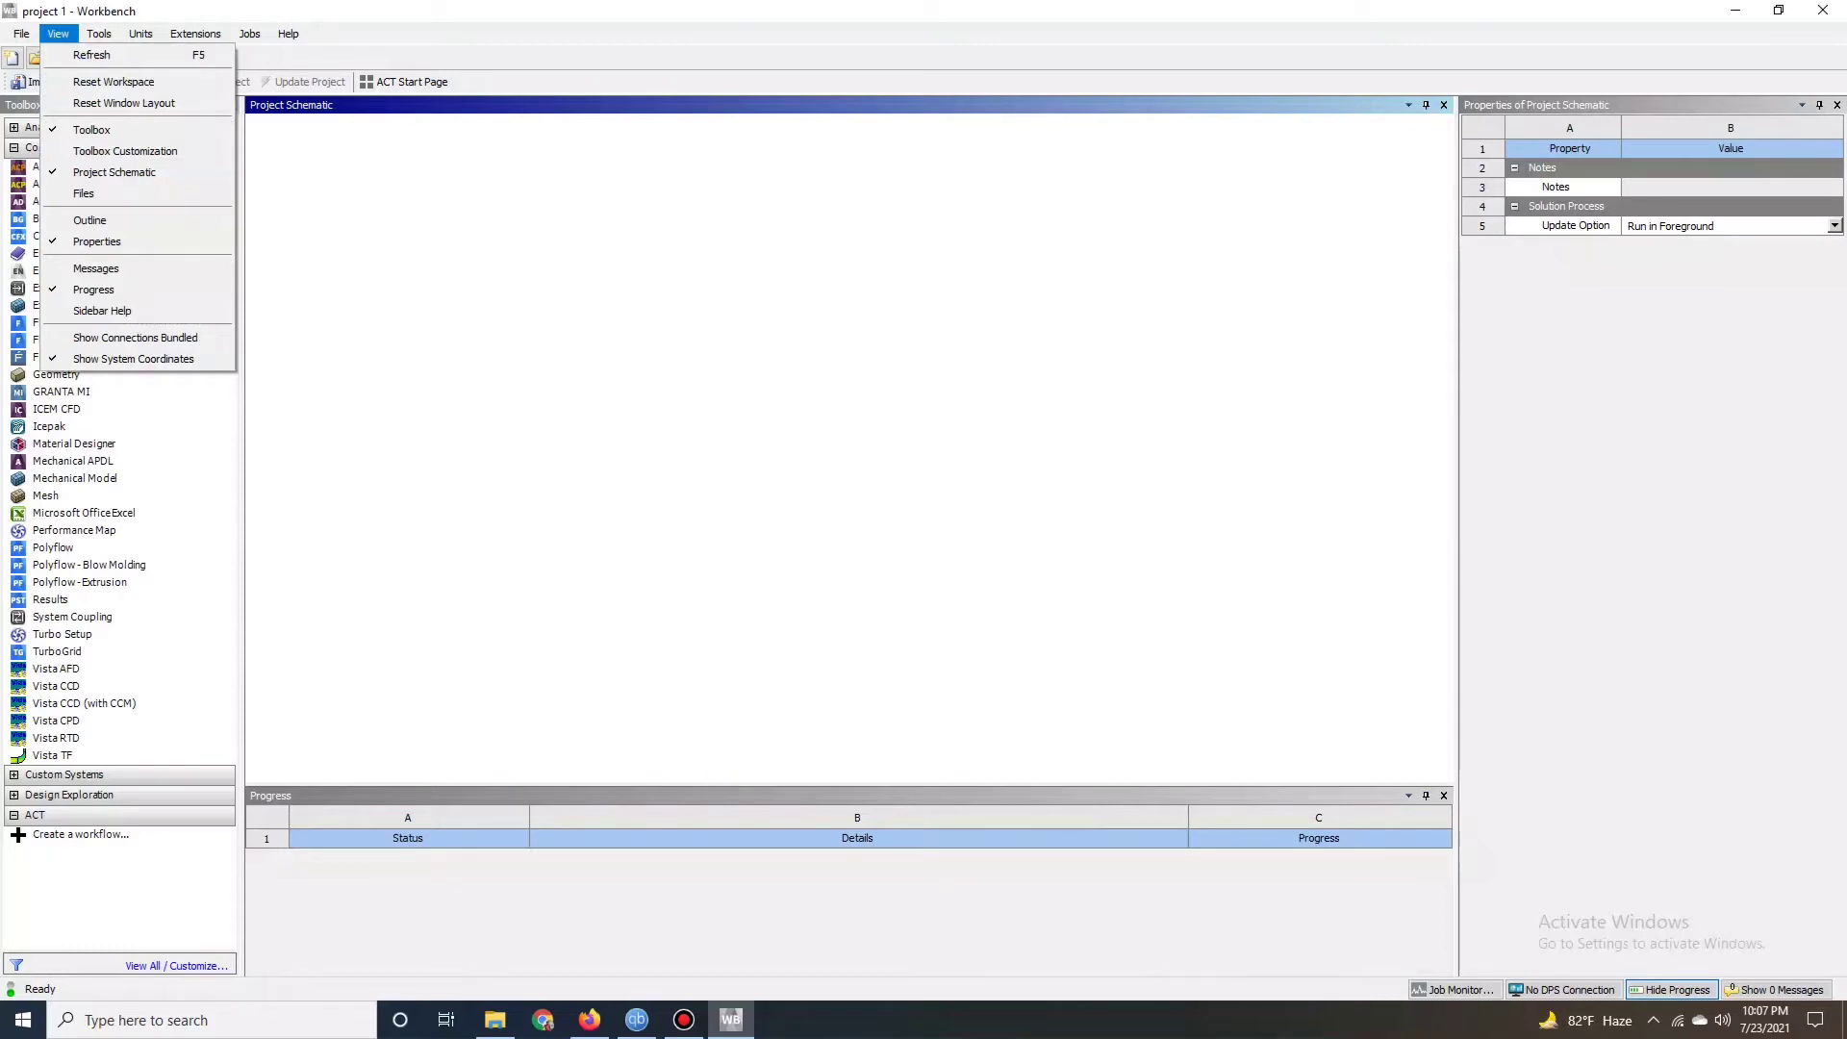
{"action": "left_click", "coordinate": [97, 268]}
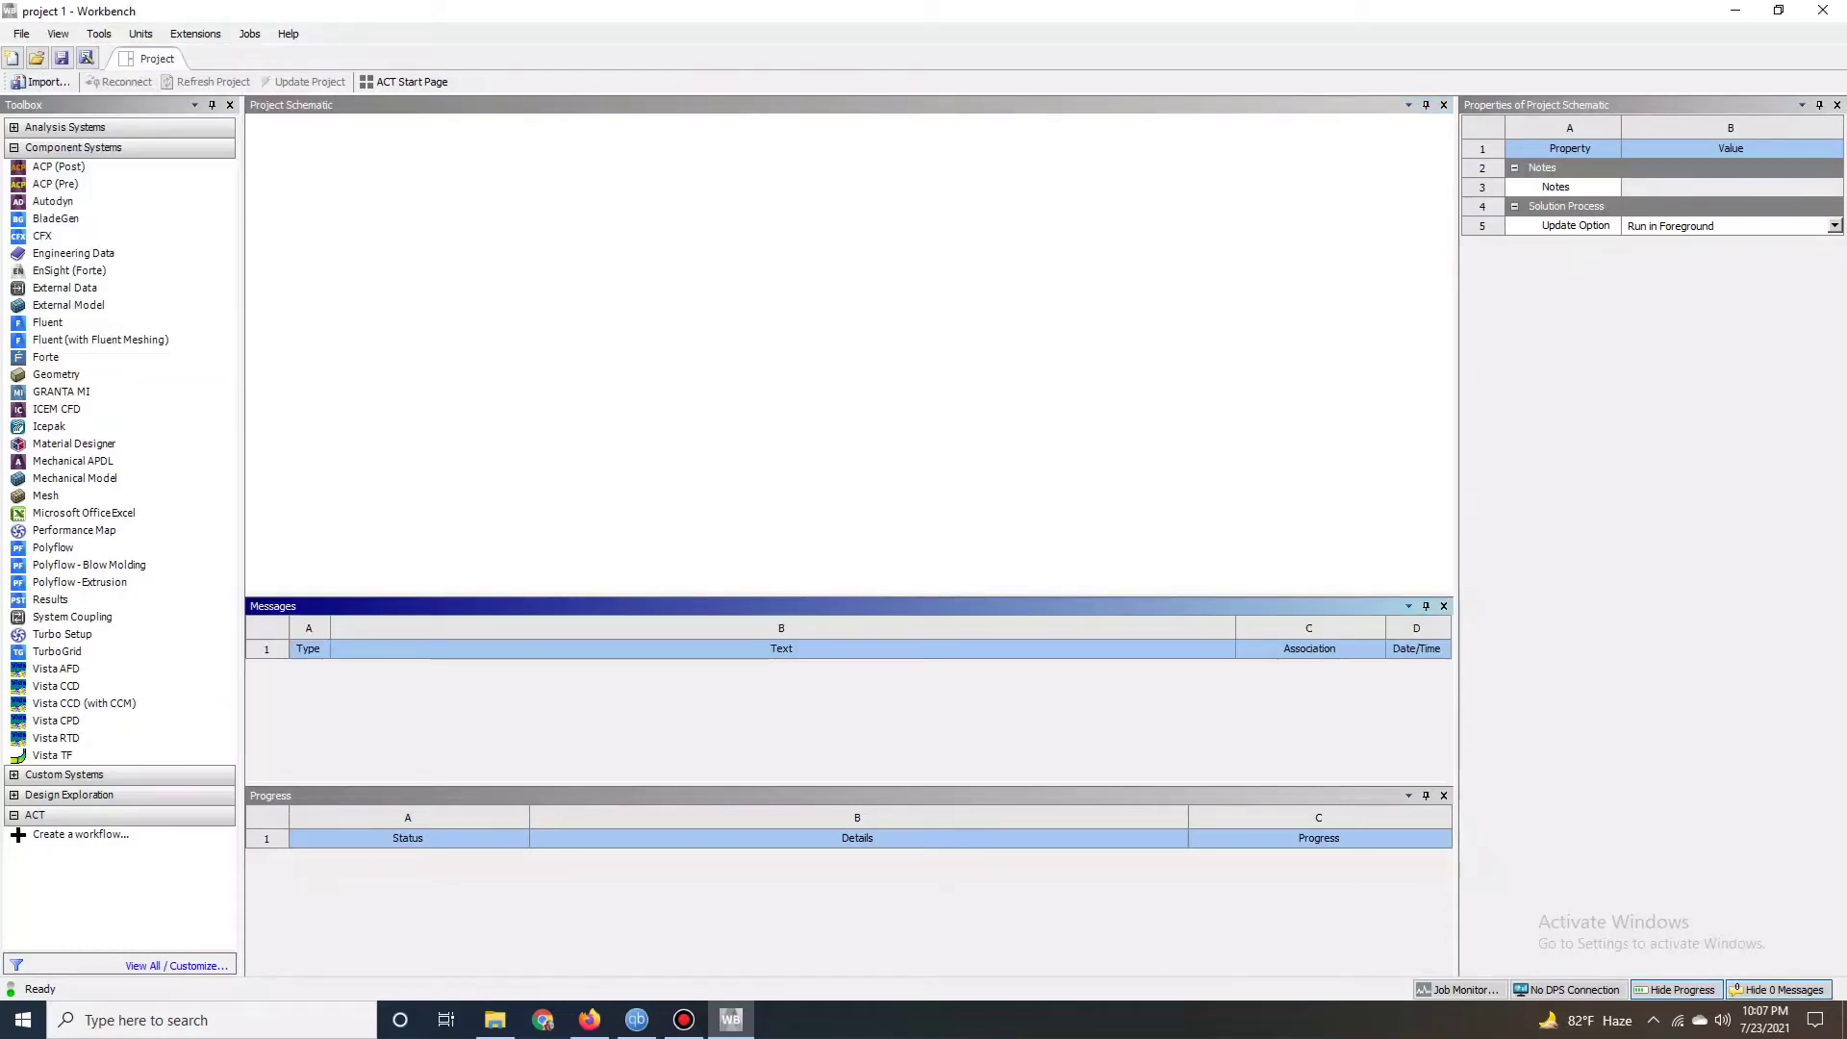
{"action": "left_click", "coordinate": [1779, 990]}
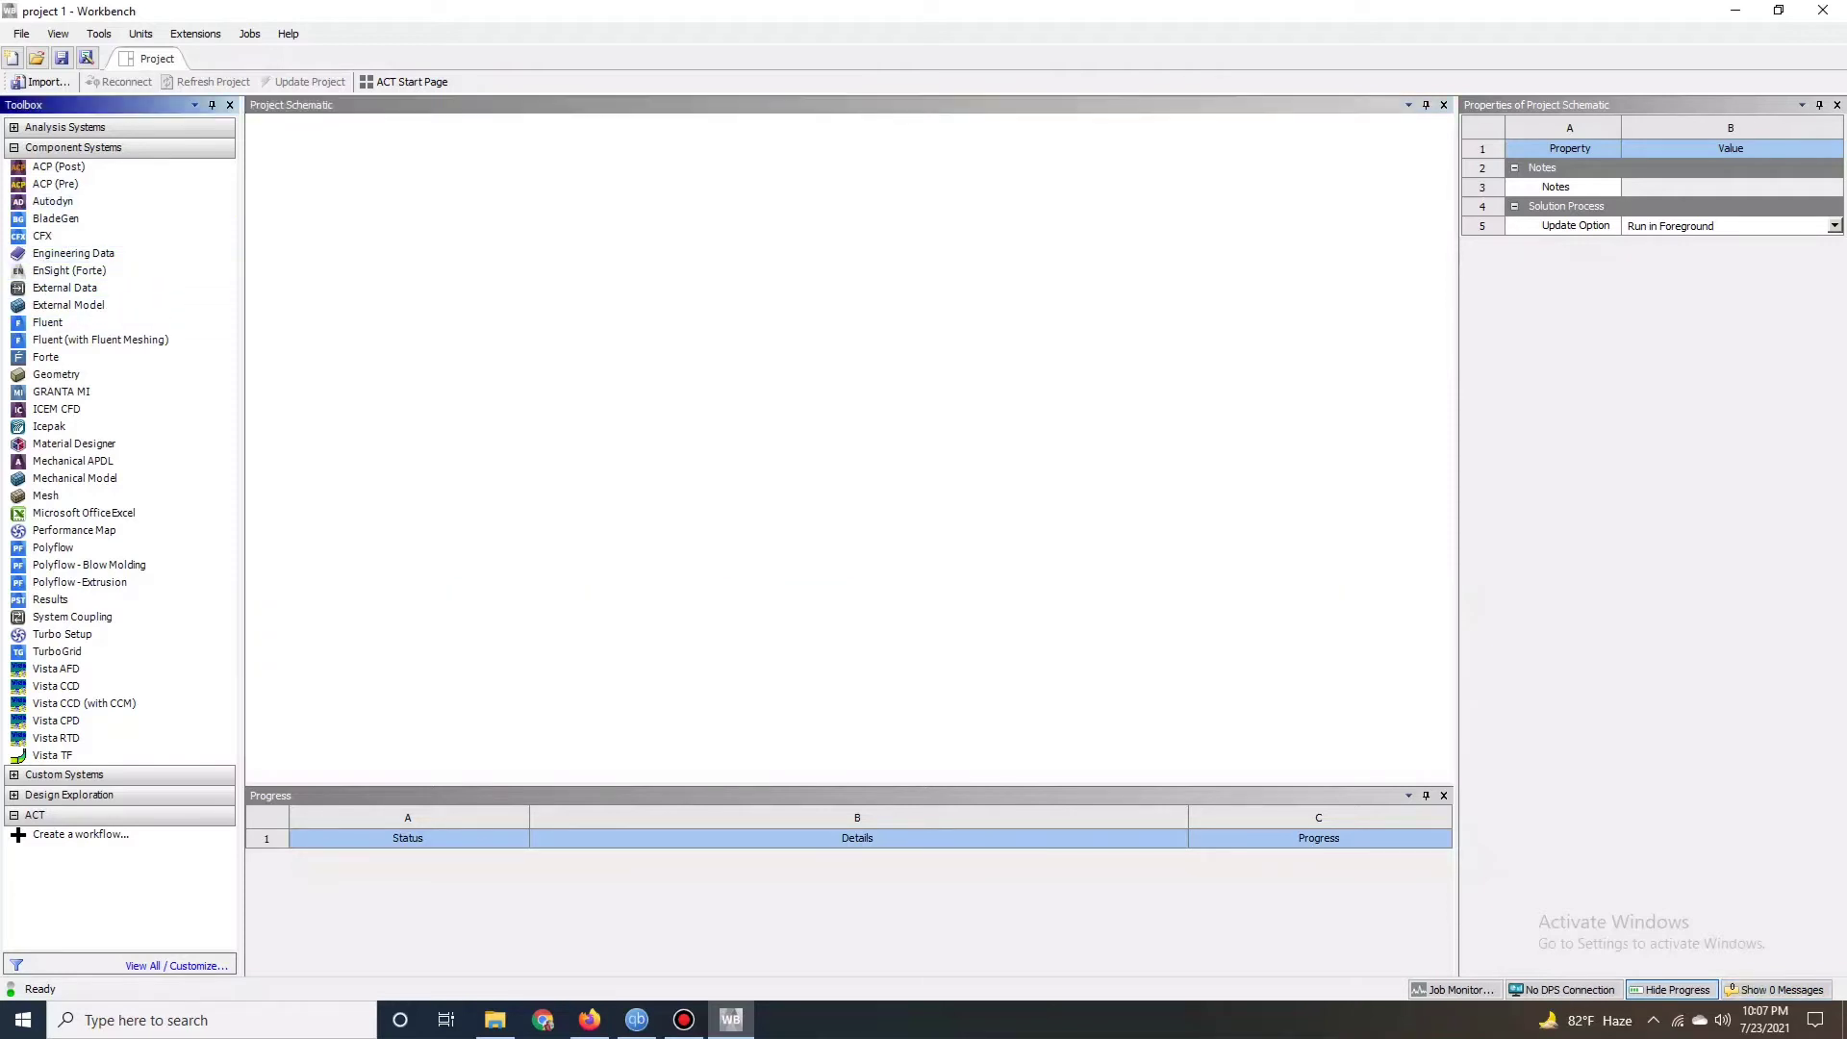
- Examine the available view, tool, unit system, extension and help options without changing any of them
{"action": "left_click", "coordinate": [58, 34]}
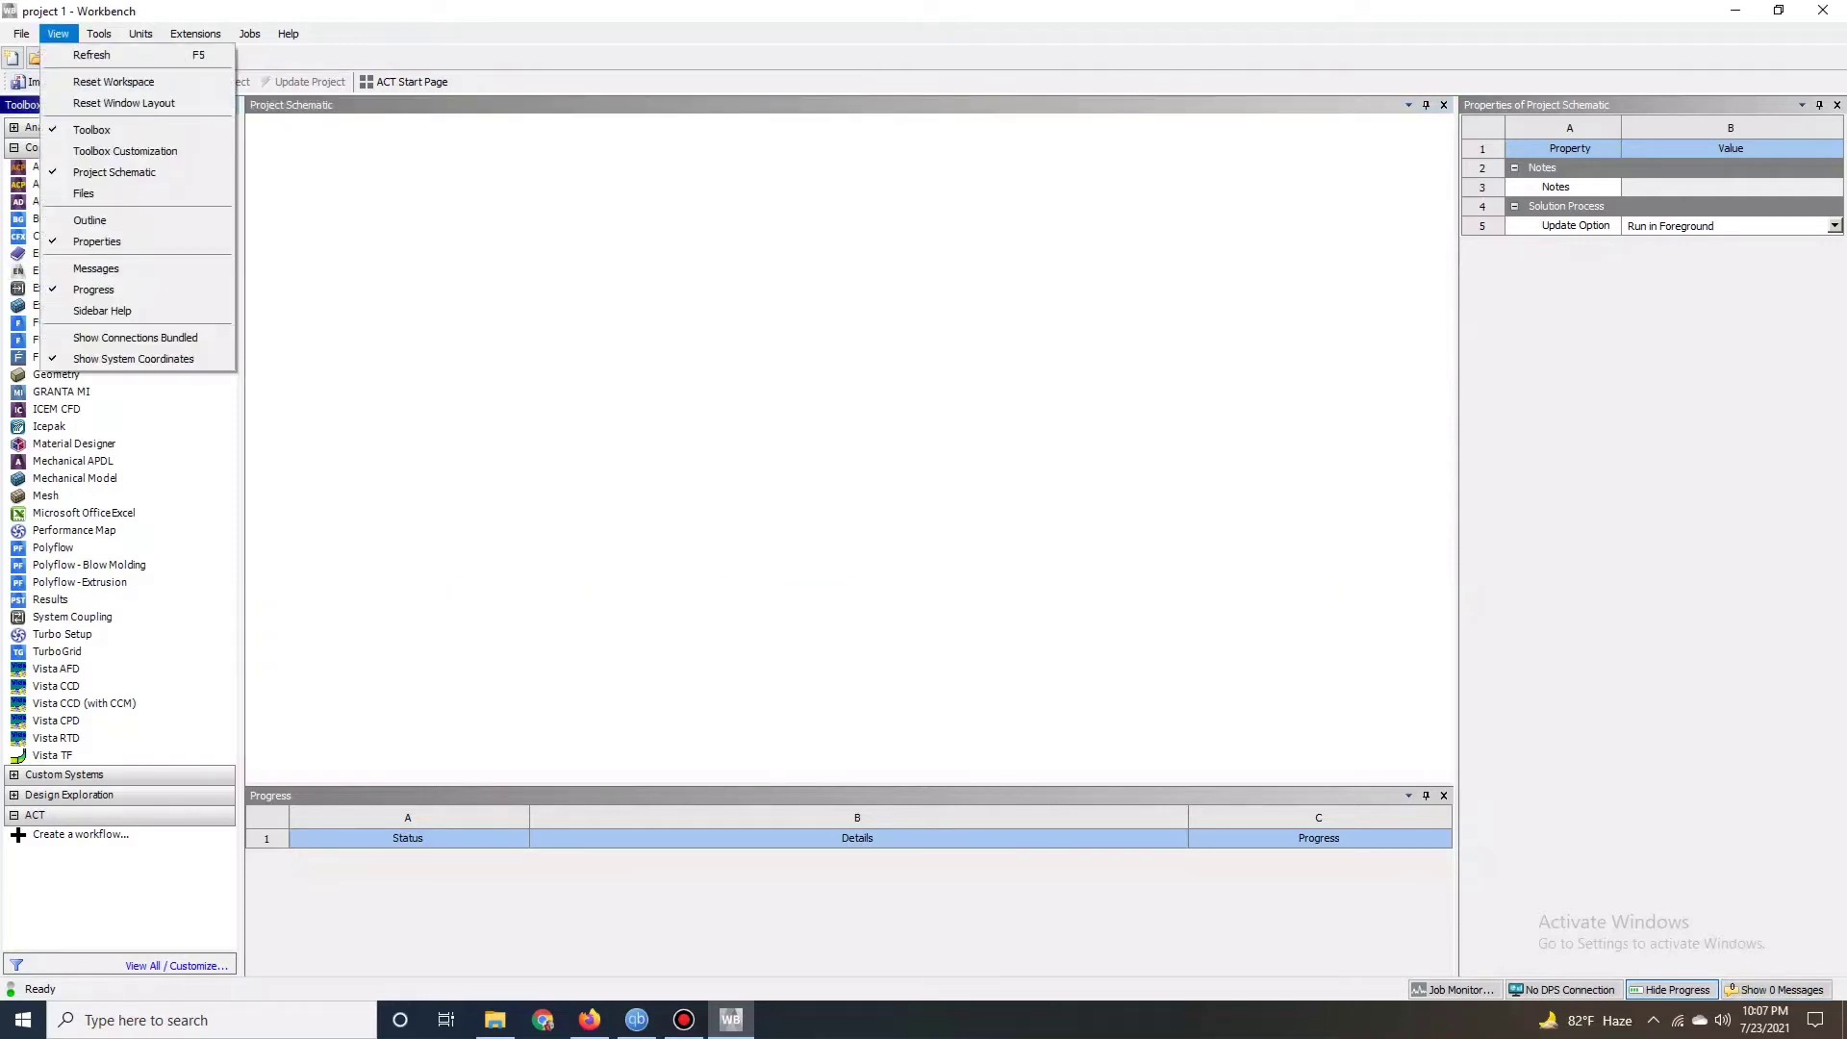
{"action": "mouse_move", "coordinate": [99, 34]}
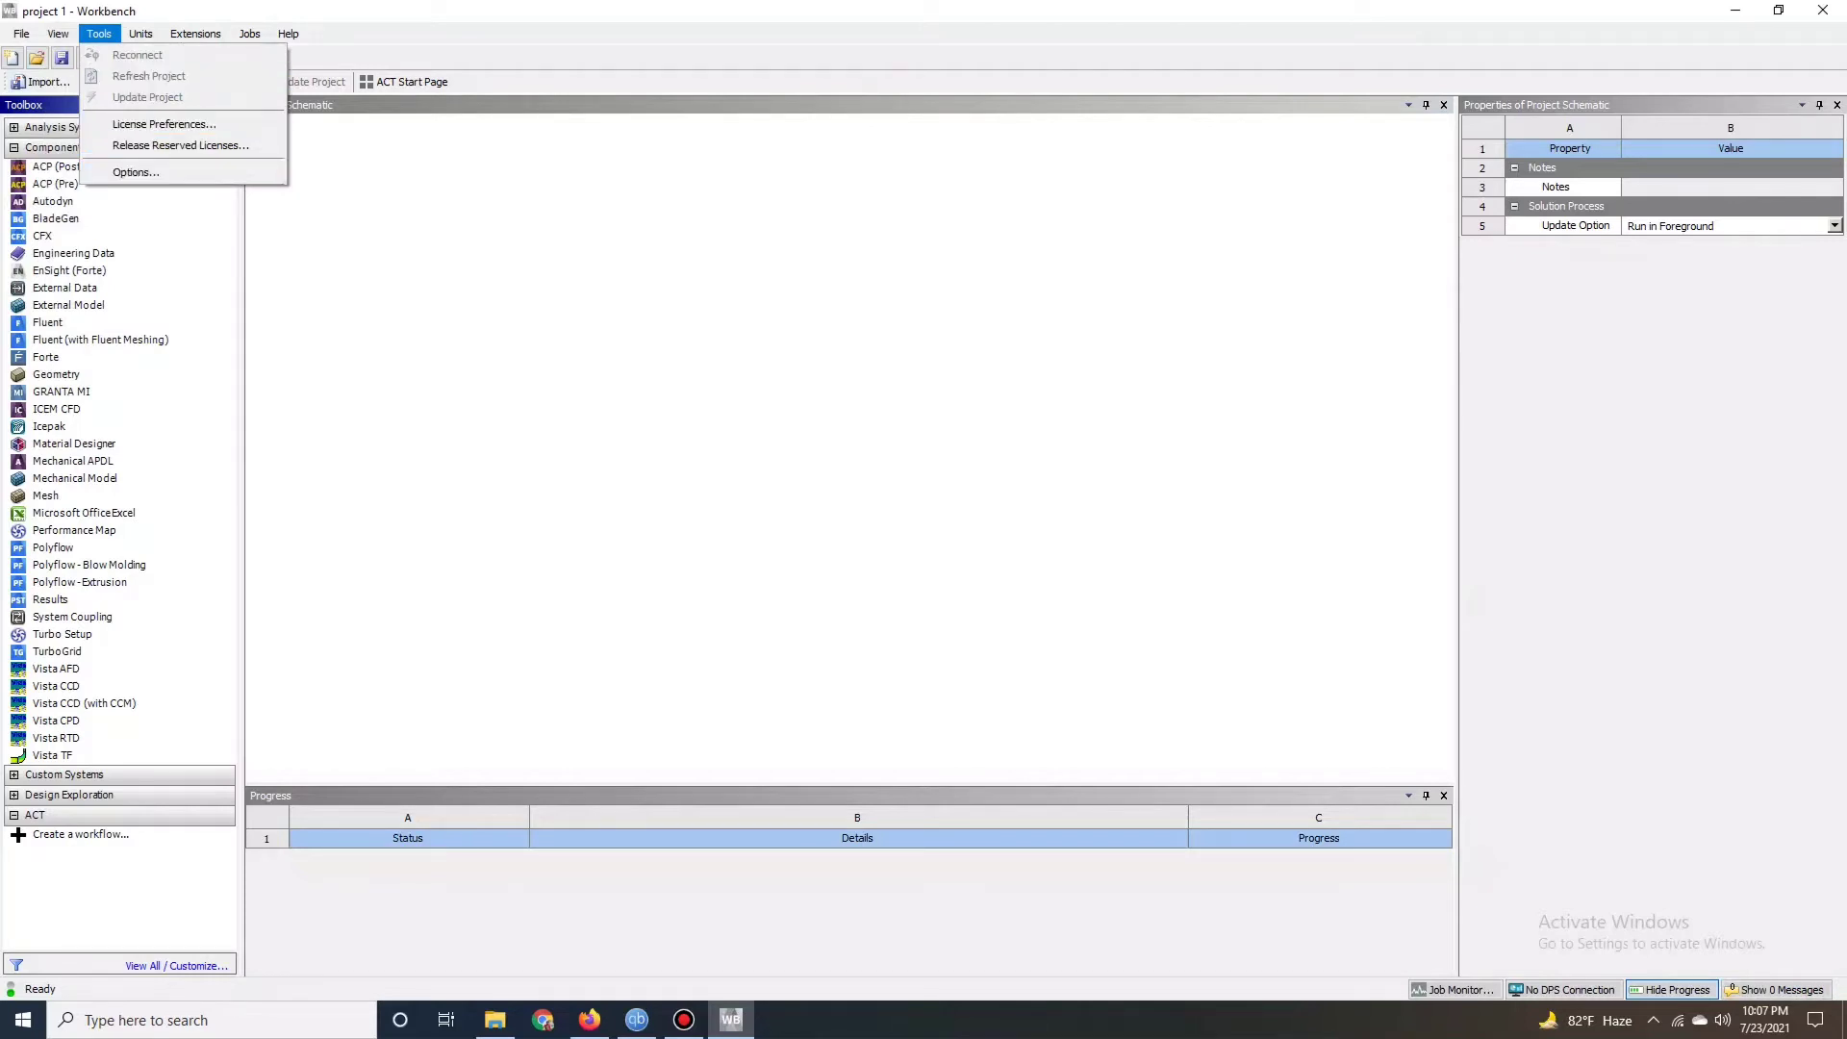
{"action": "left_click", "coordinate": [577, 336]}
{"action": "left_click", "coordinate": [141, 34]}
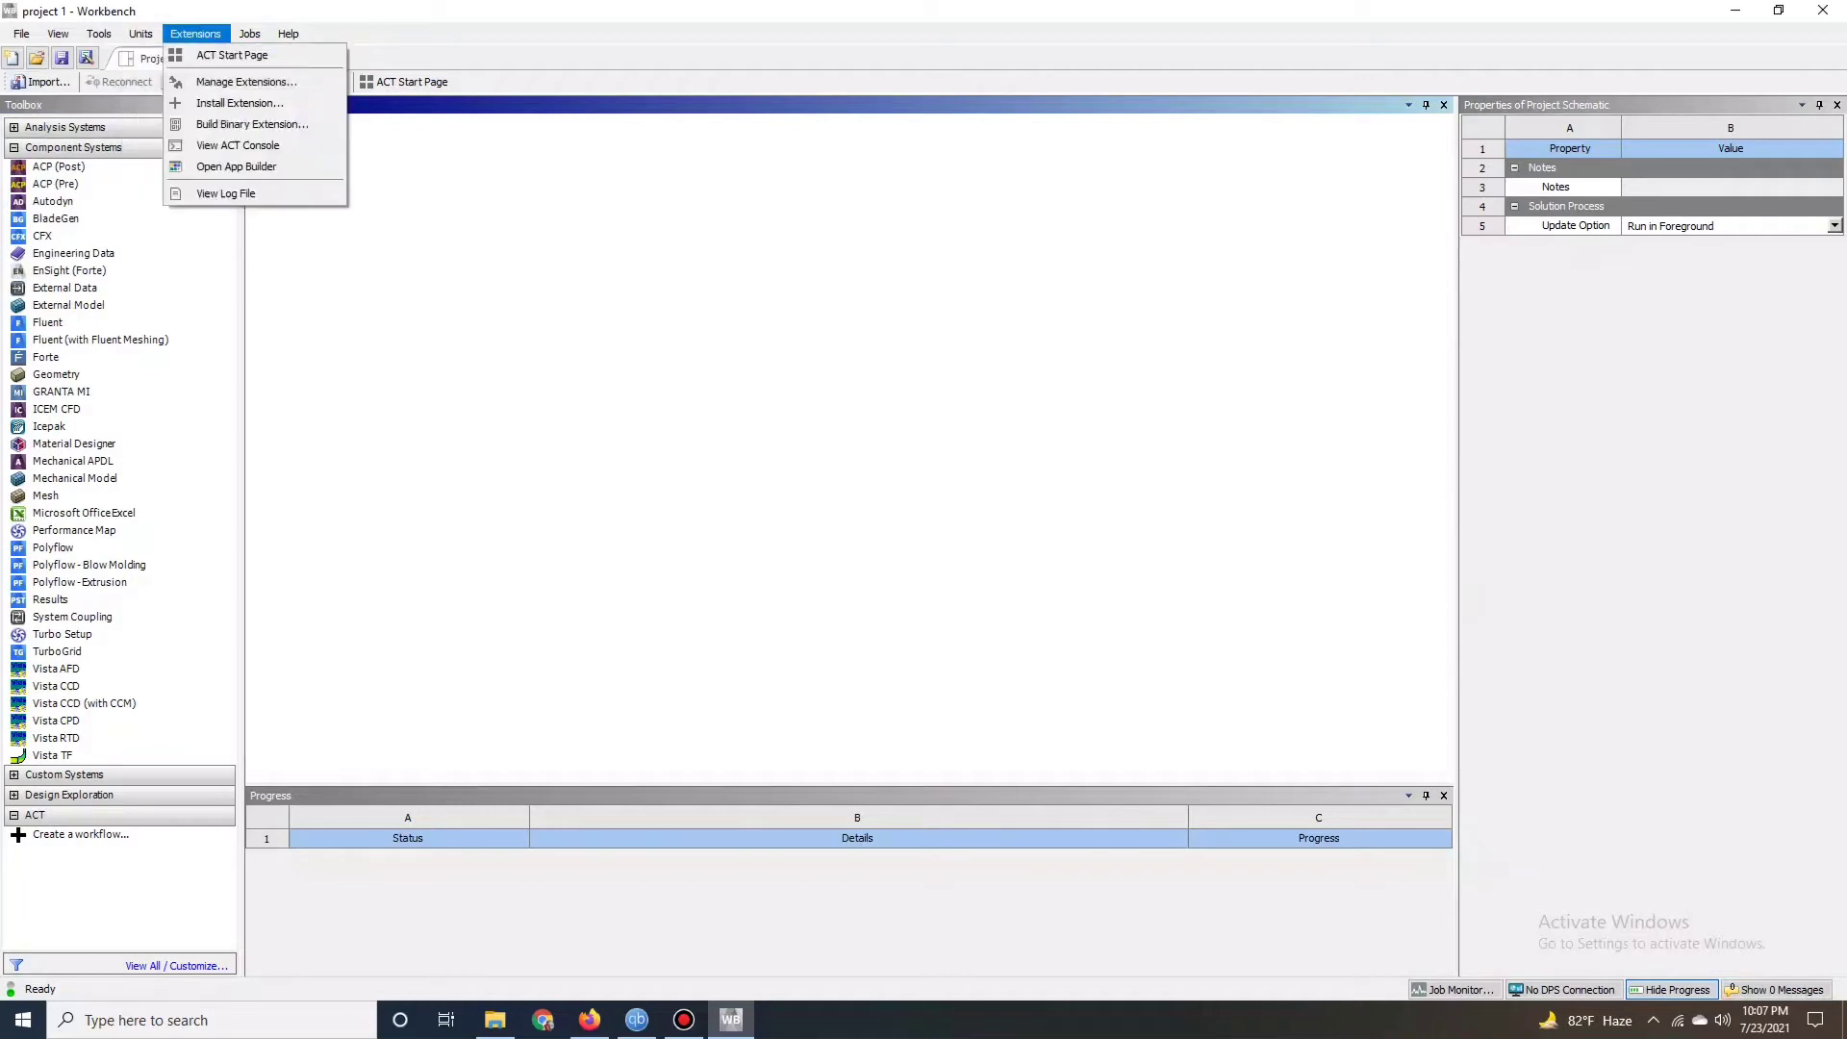
{"action": "left_click", "coordinate": [196, 33]}
{"action": "left_click", "coordinate": [195, 34]}
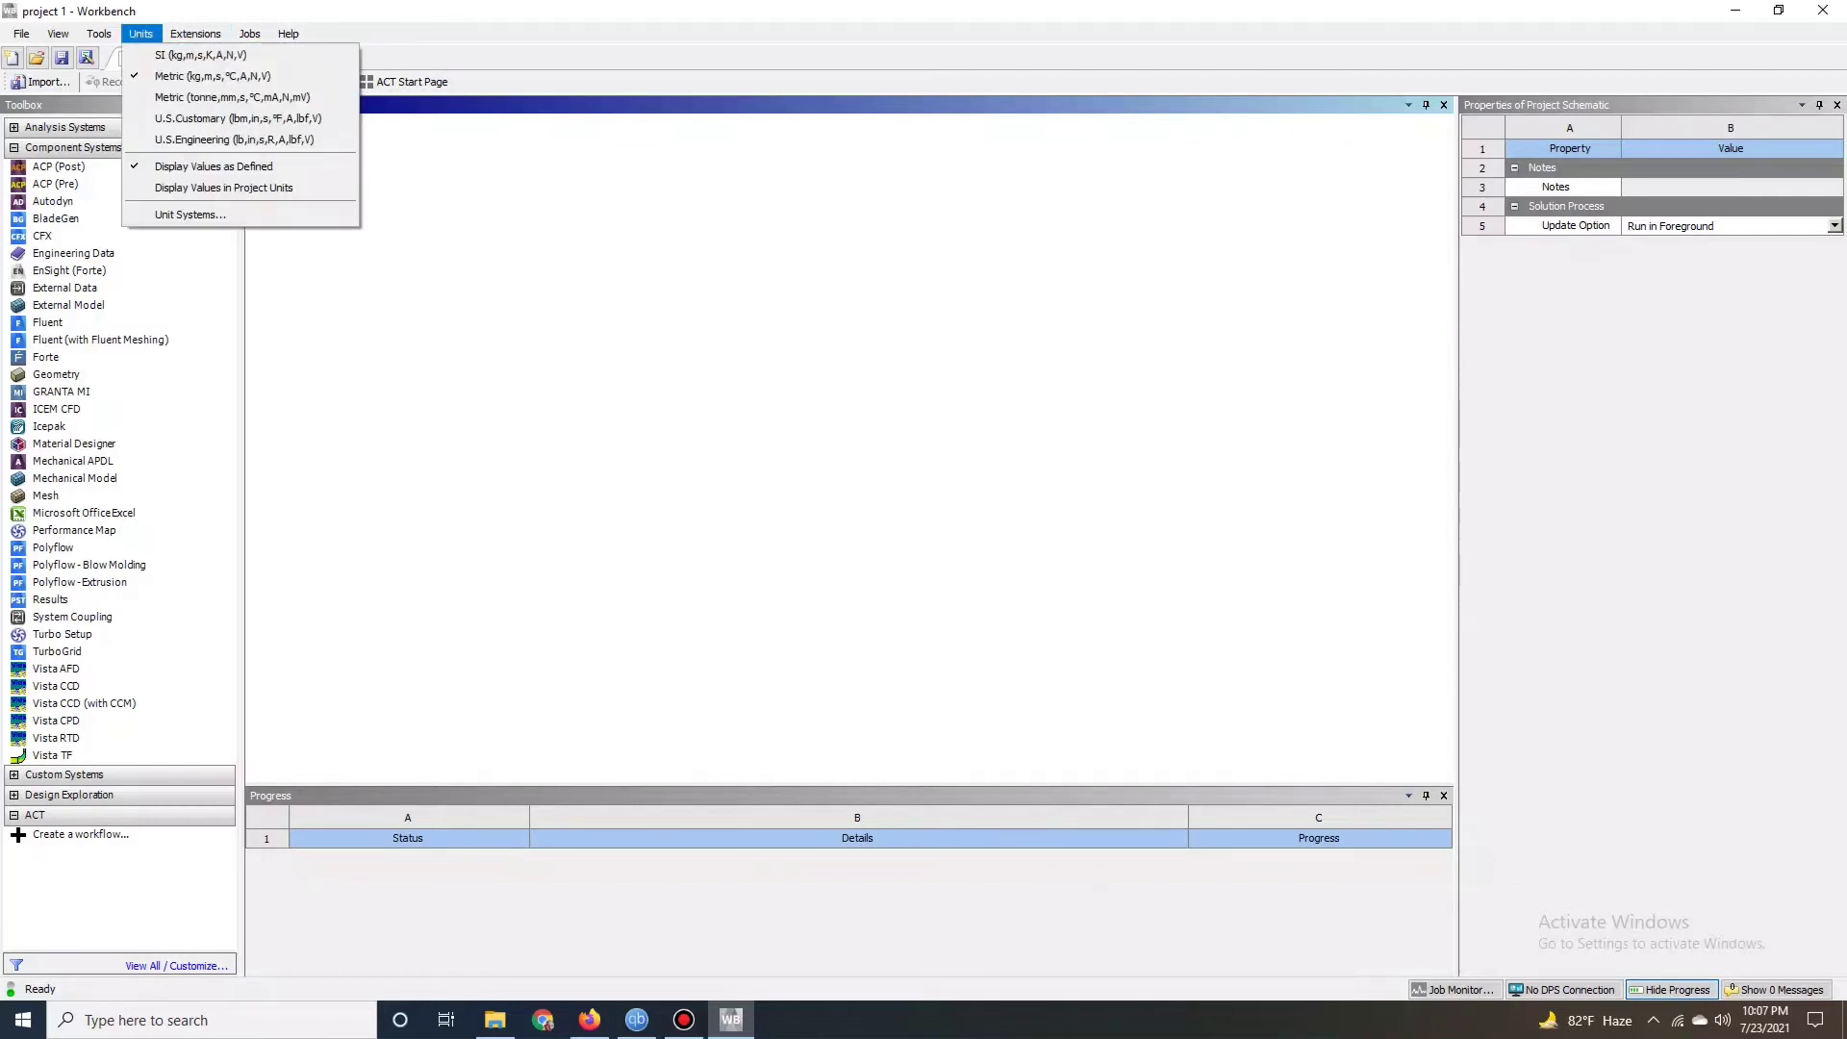
{"action": "left_click", "coordinate": [140, 34]}
{"action": "left_click", "coordinate": [140, 34]}
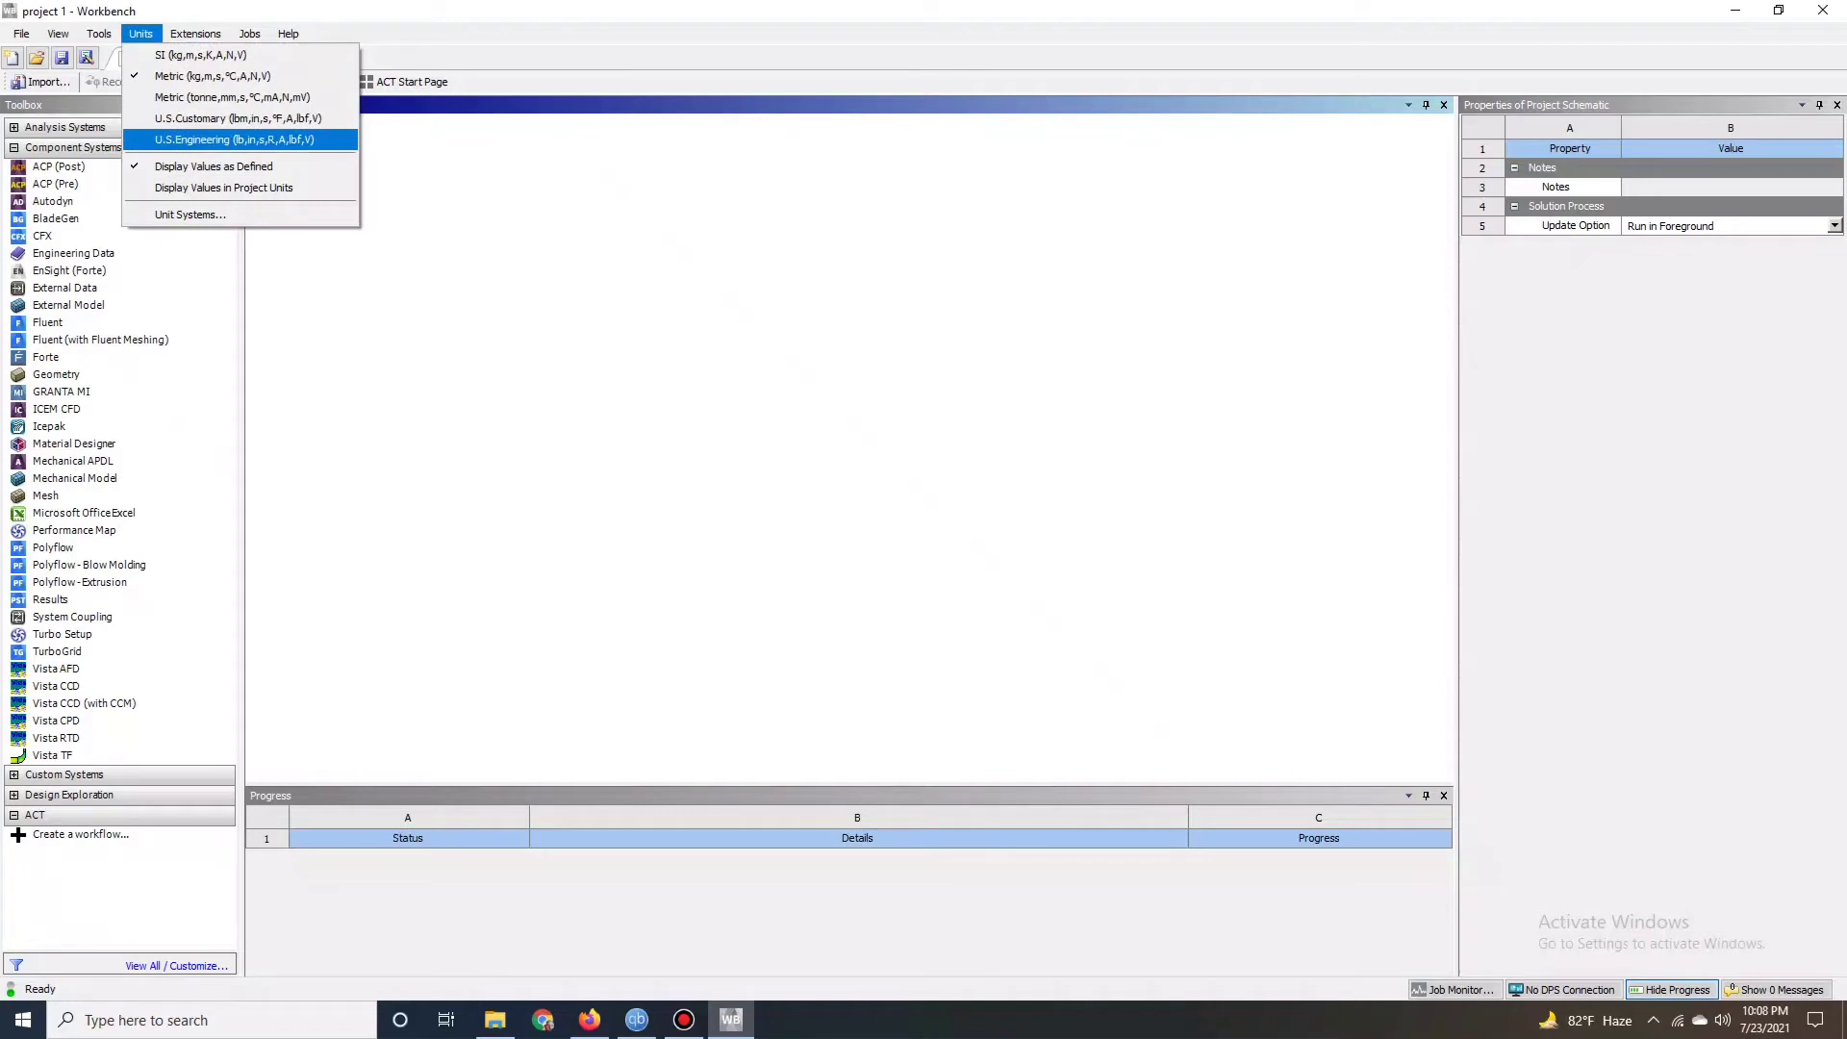
{"action": "key", "text": "Escape"}
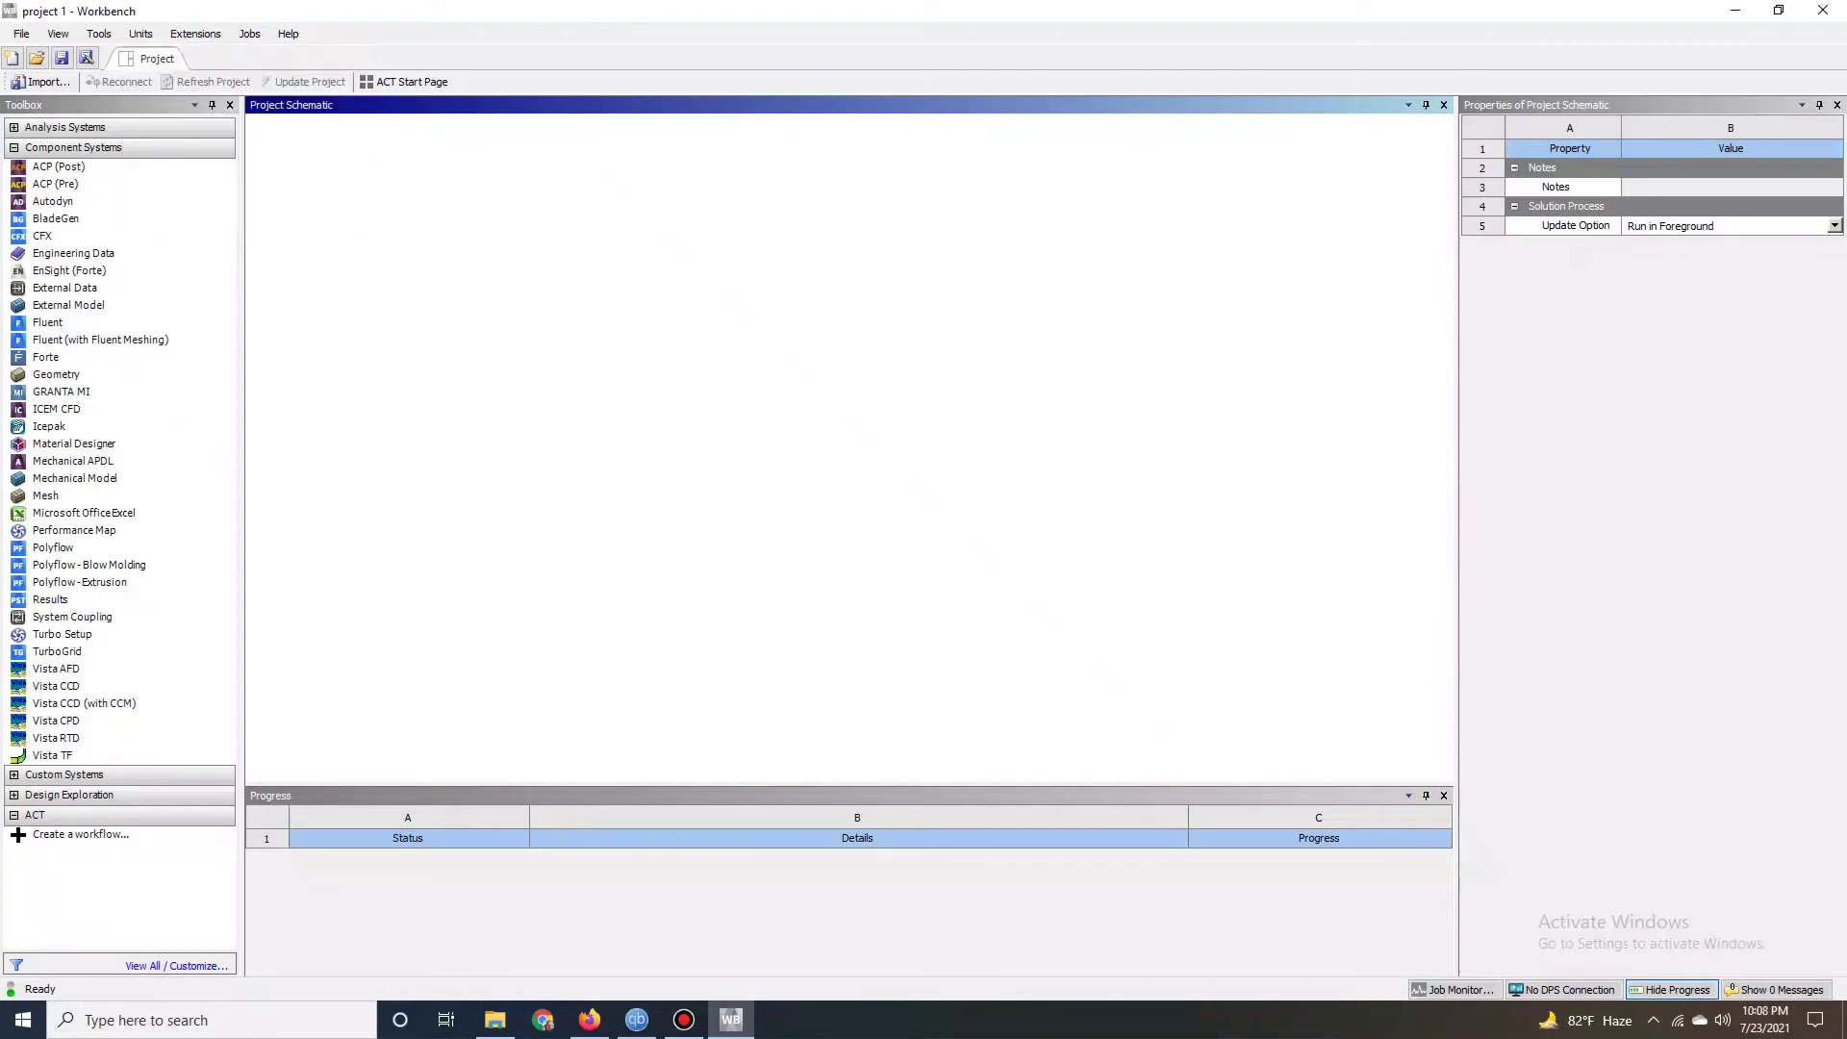
{"action": "left_click", "coordinate": [140, 33]}
{"action": "mouse_move", "coordinate": [195, 34]}
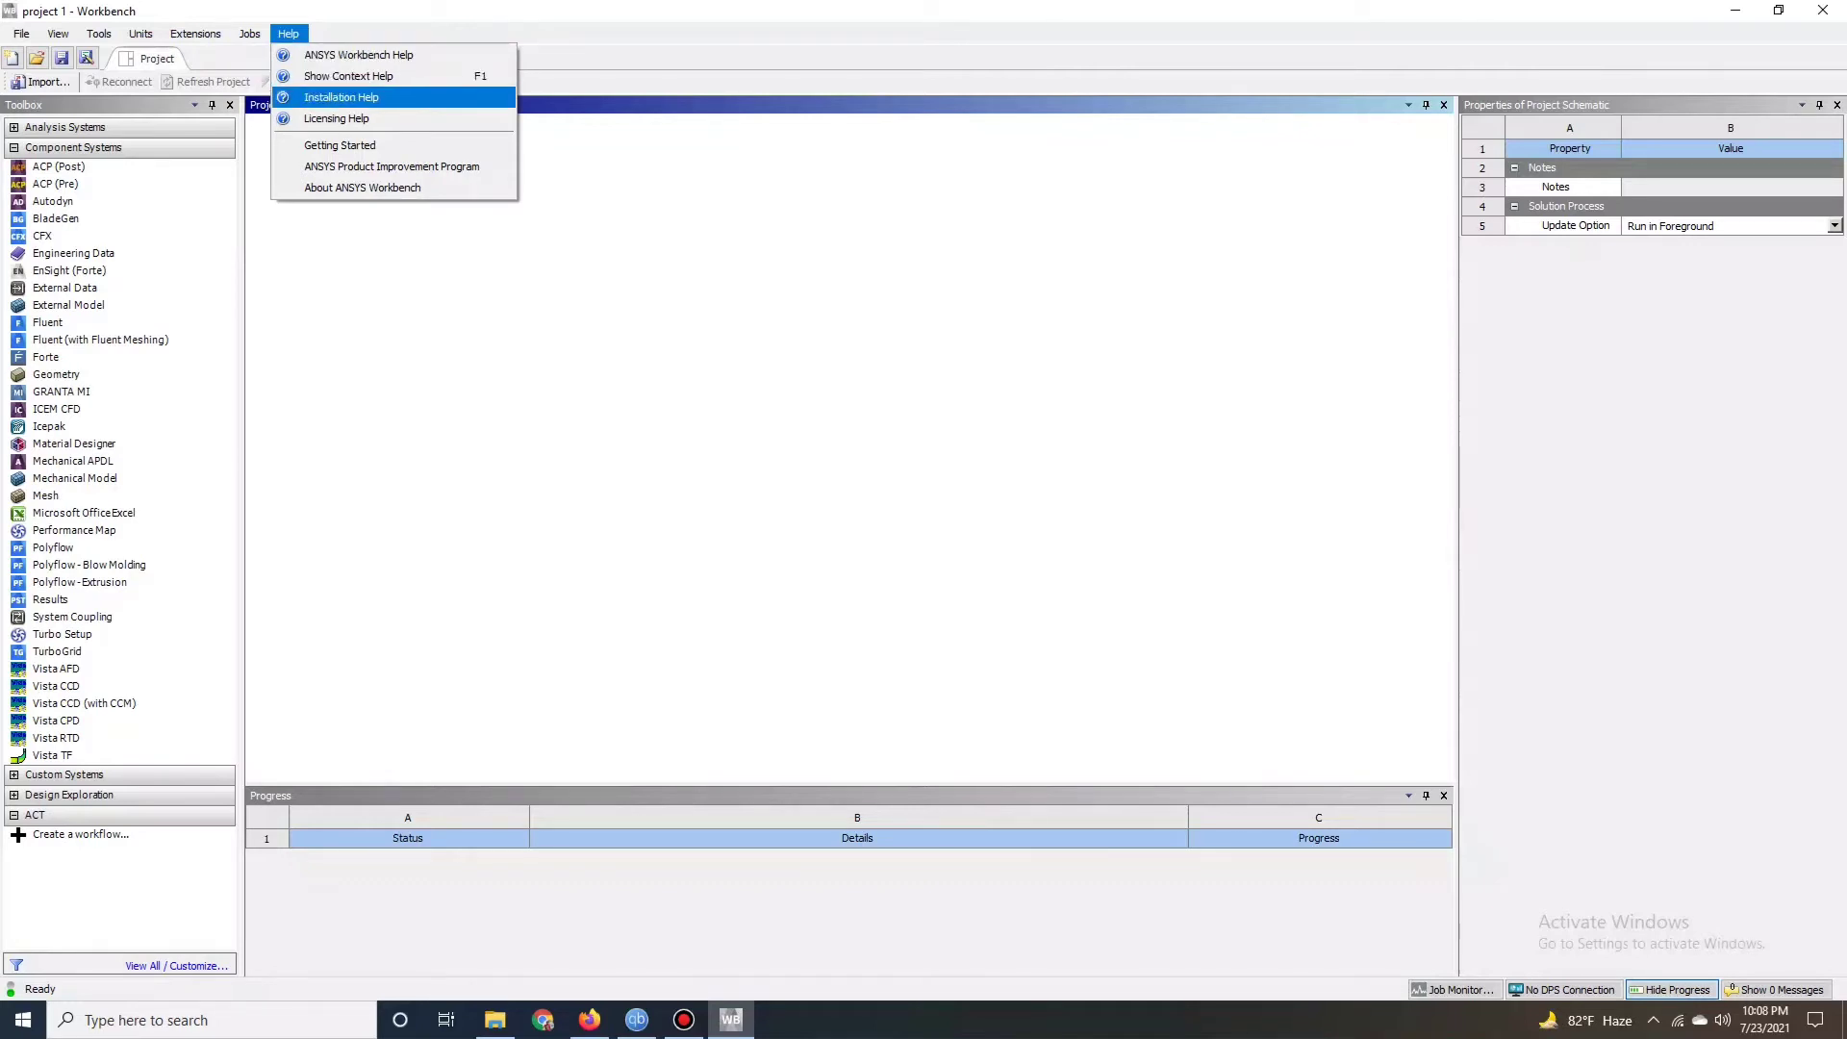
{"action": "key", "text": "Escape"}
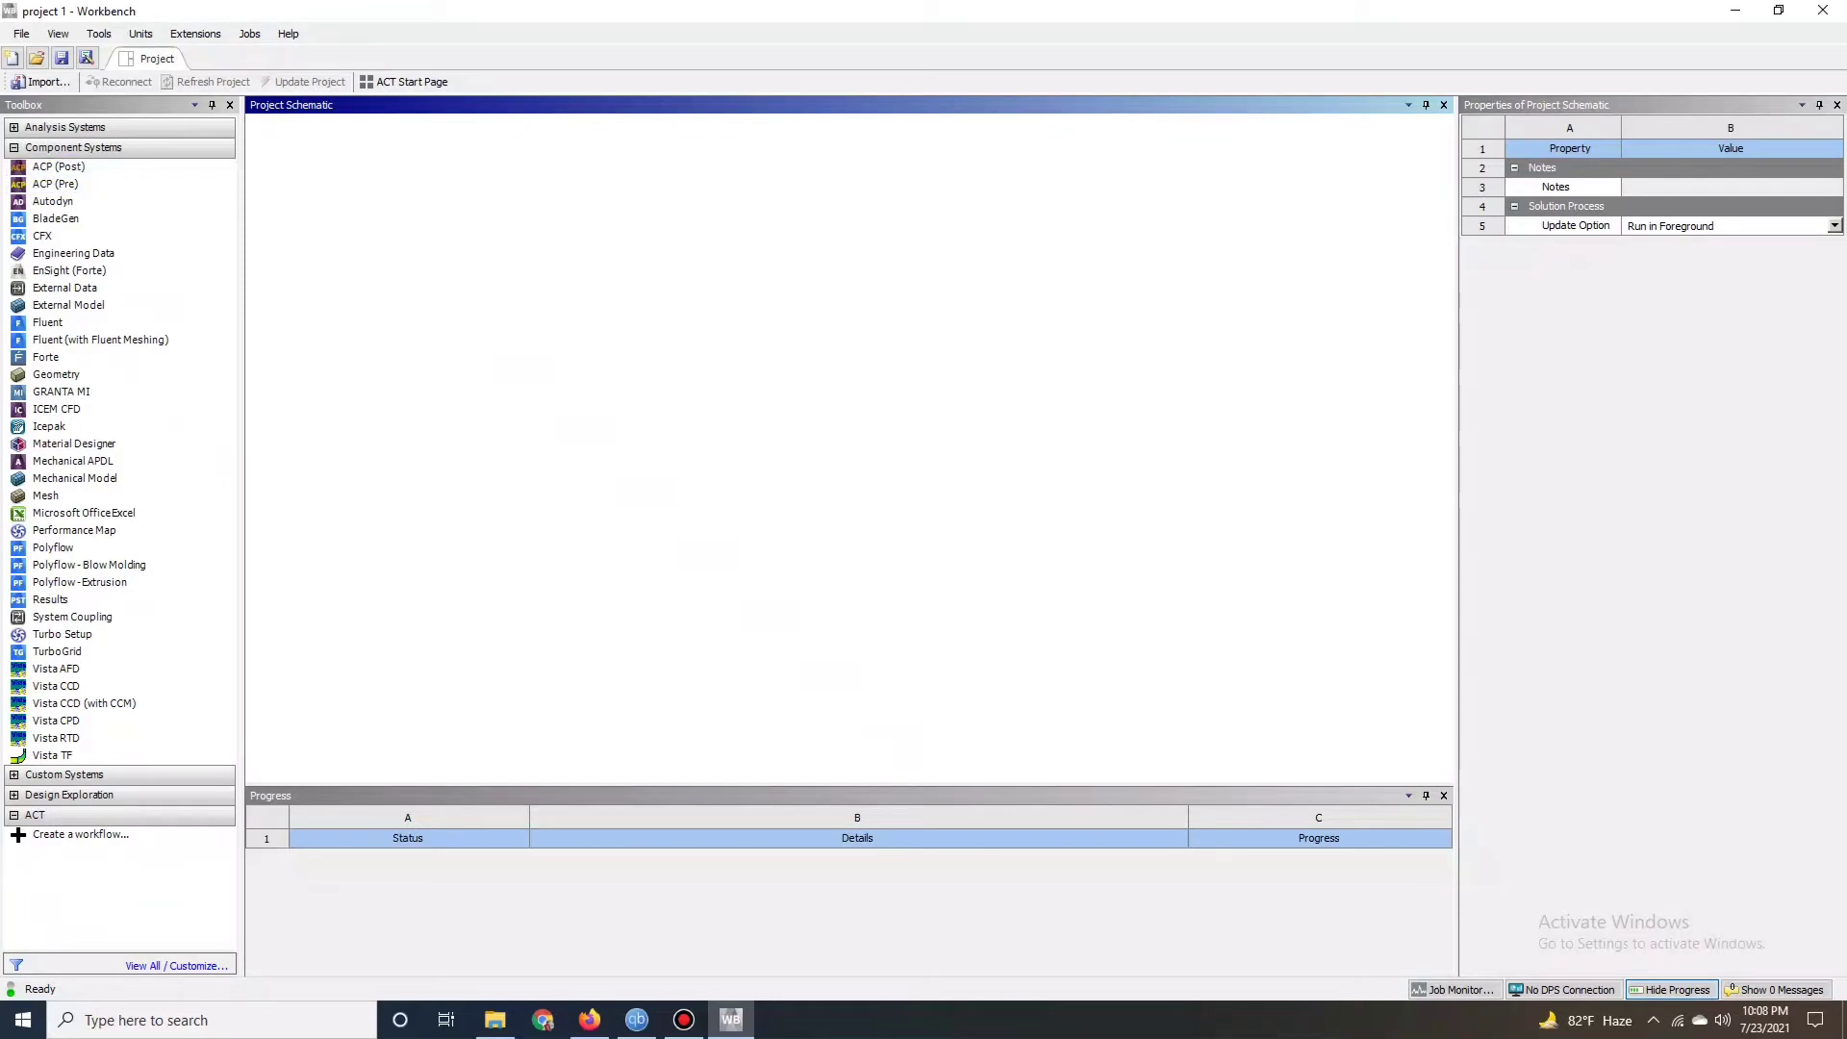
- Collapse the component systems and add a Fluid Flow (Fluent) analysis system to the Project Schematic
{"action": "left_click", "coordinate": [14, 148]}
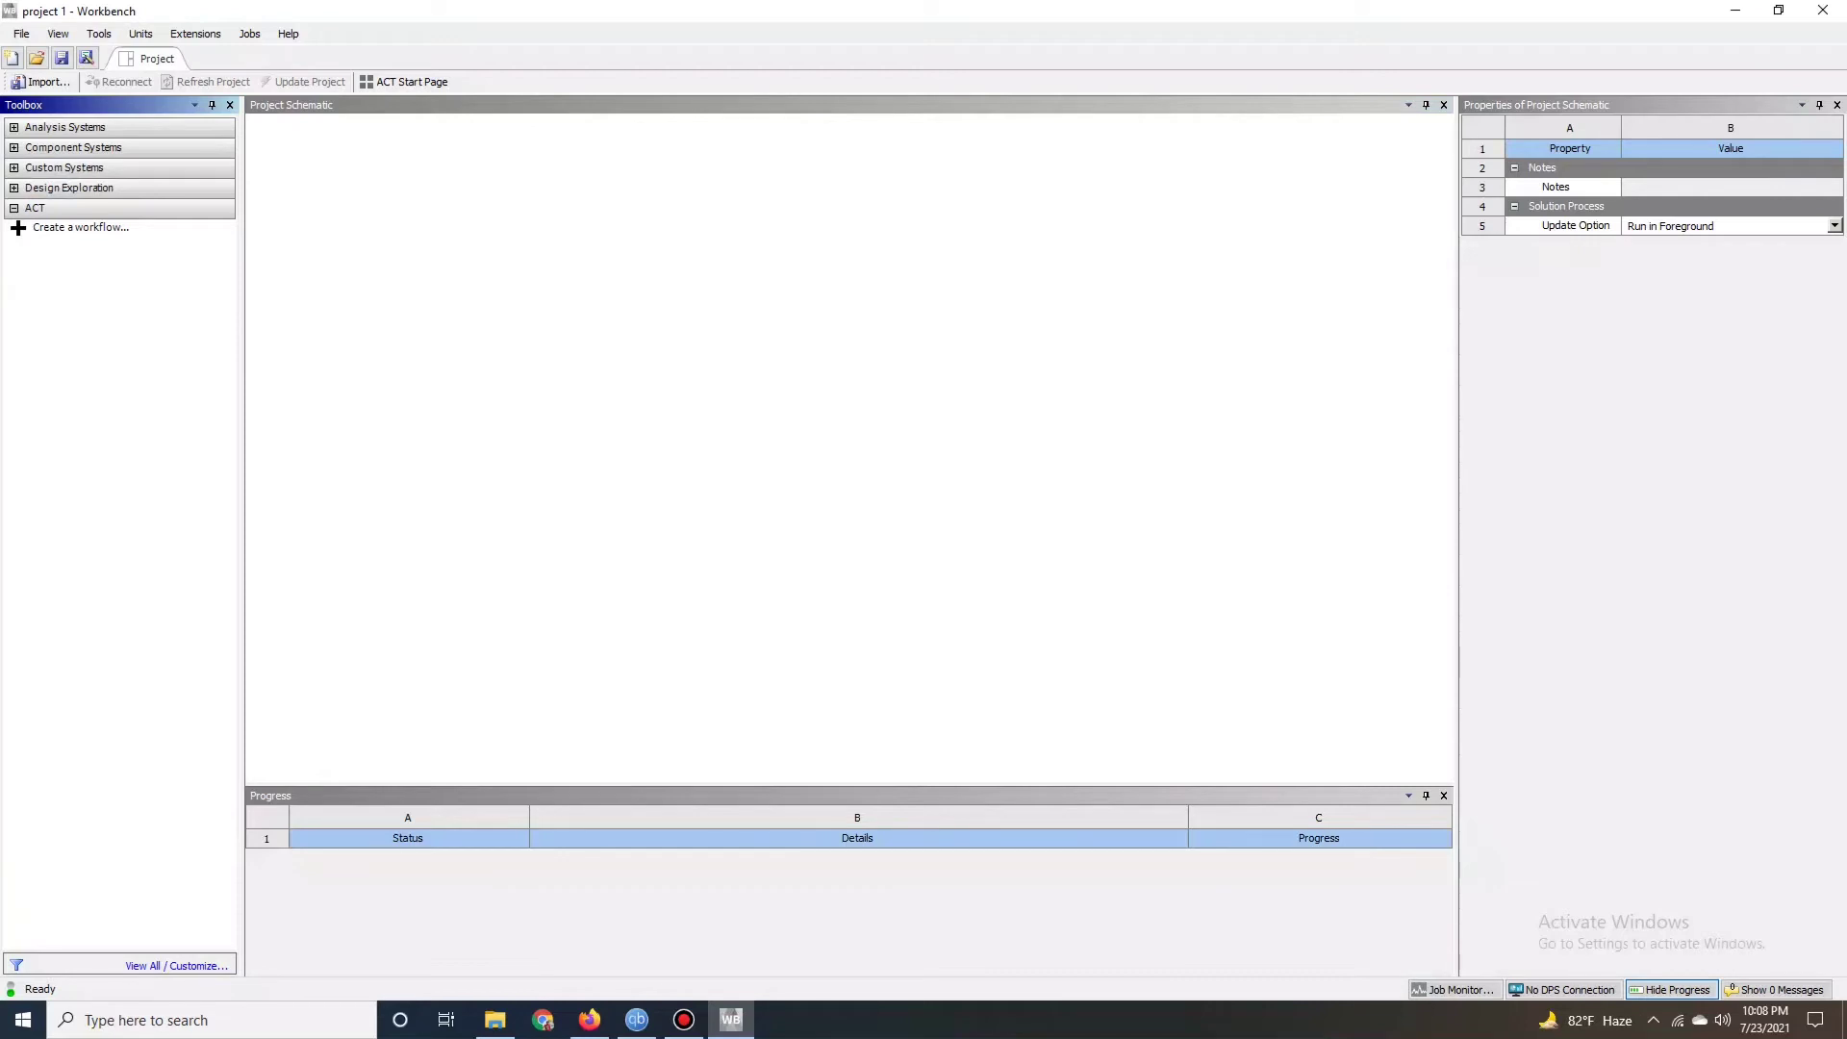
{"action": "left_click", "coordinate": [15, 128]}
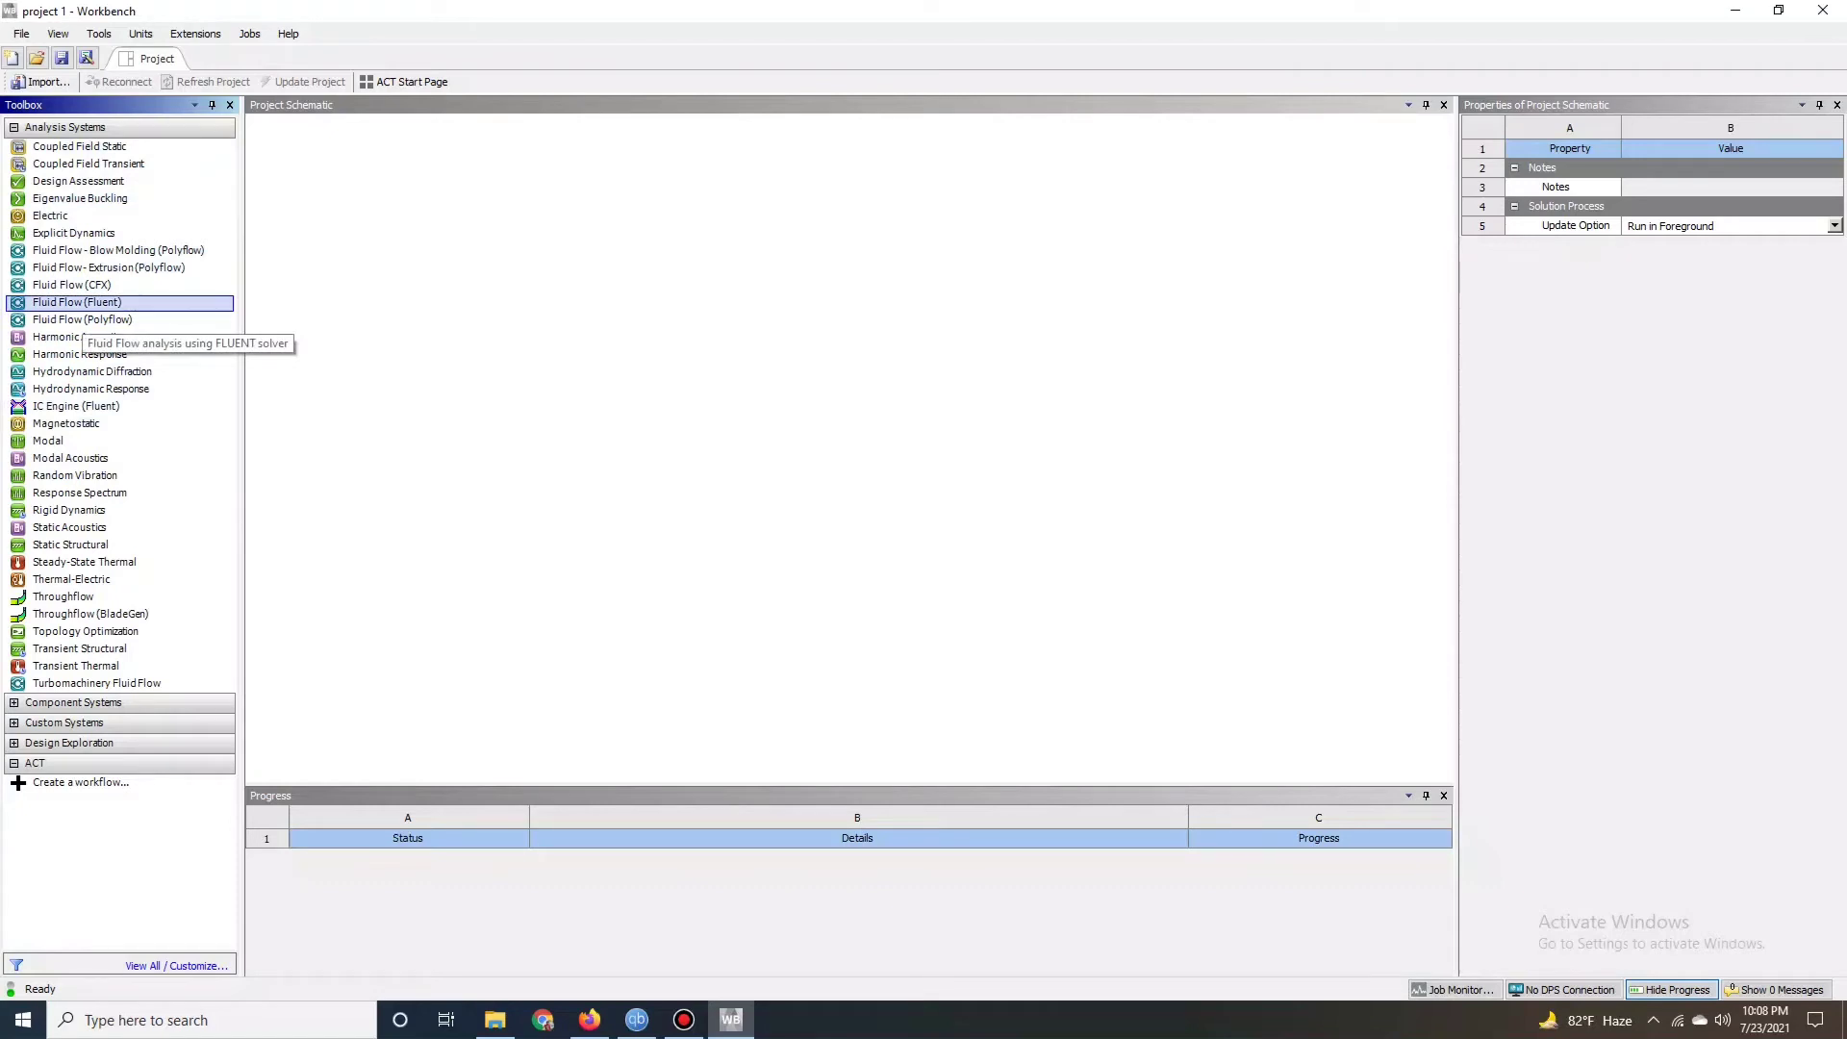
{"action": "left_click_drag", "start_coordinate": [83, 304], "coordinate": [360, 204]}
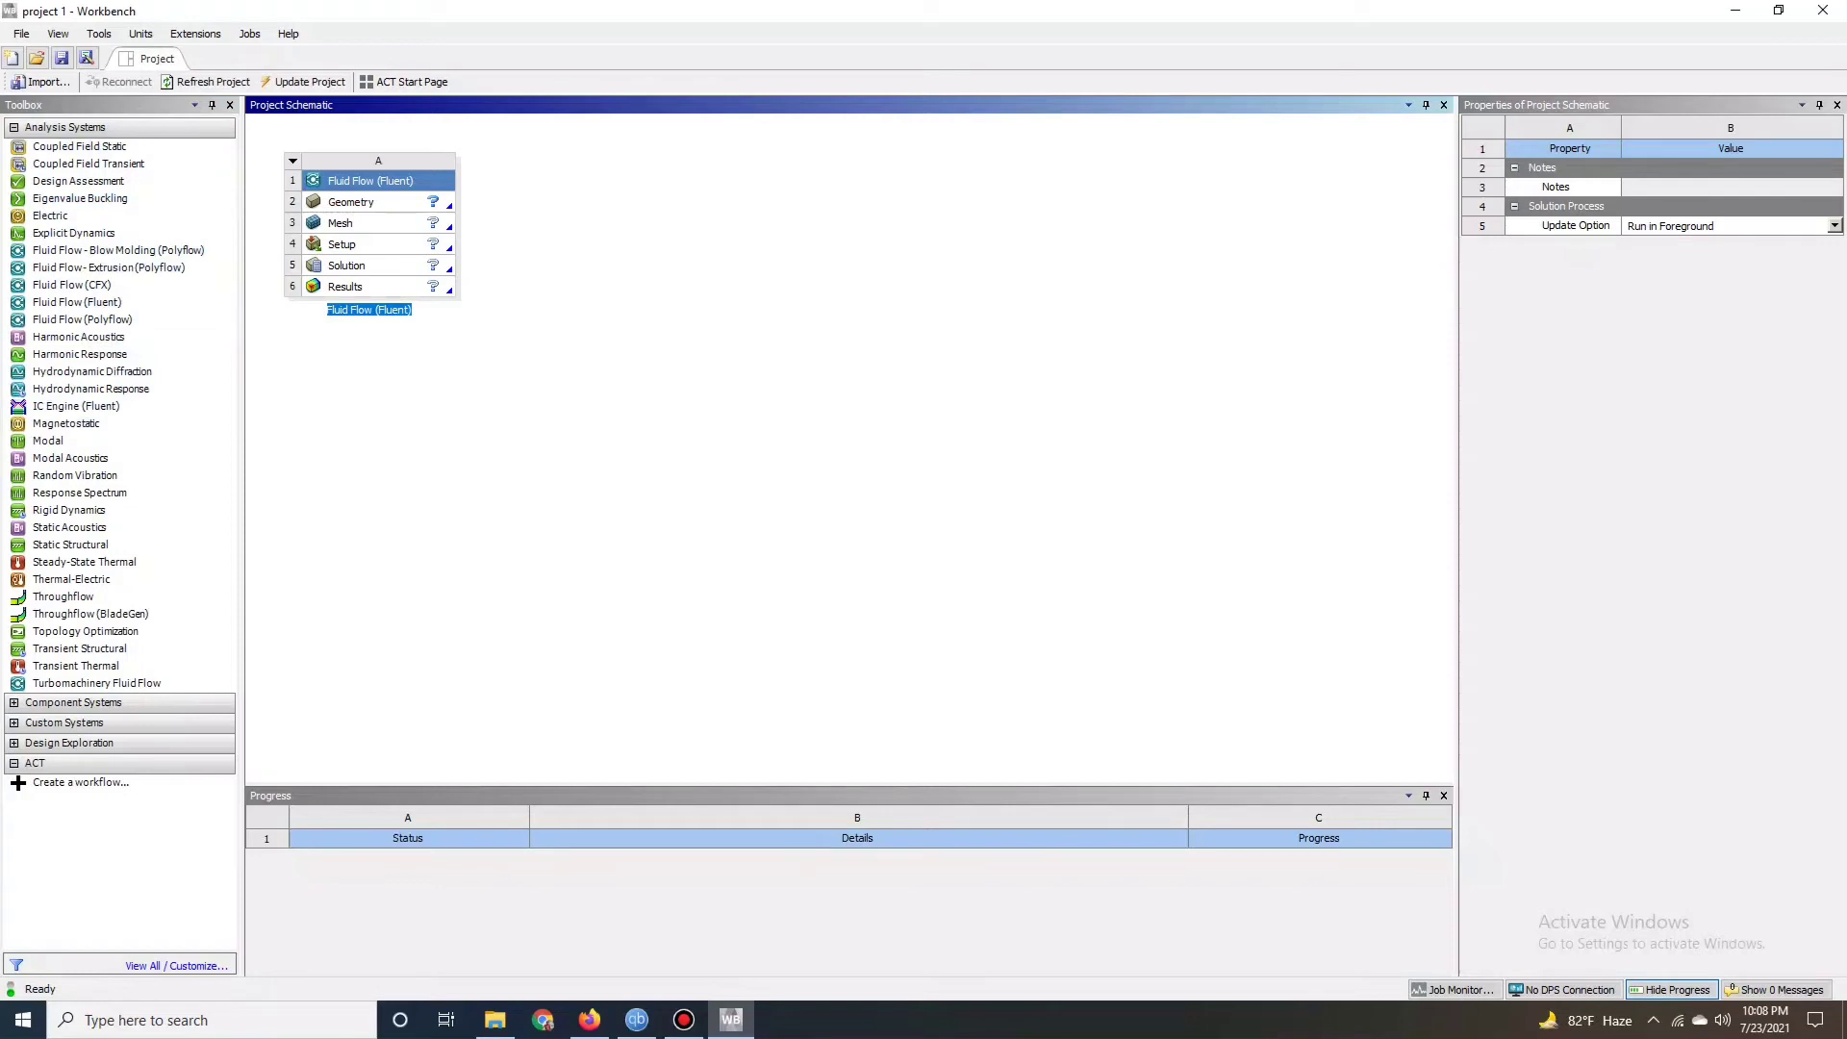
- Inspect the cells of the Fluid Flow (Fluent) system and their properties, from Geometry through Mesh to Results
{"action": "left_click", "coordinate": [360, 202]}
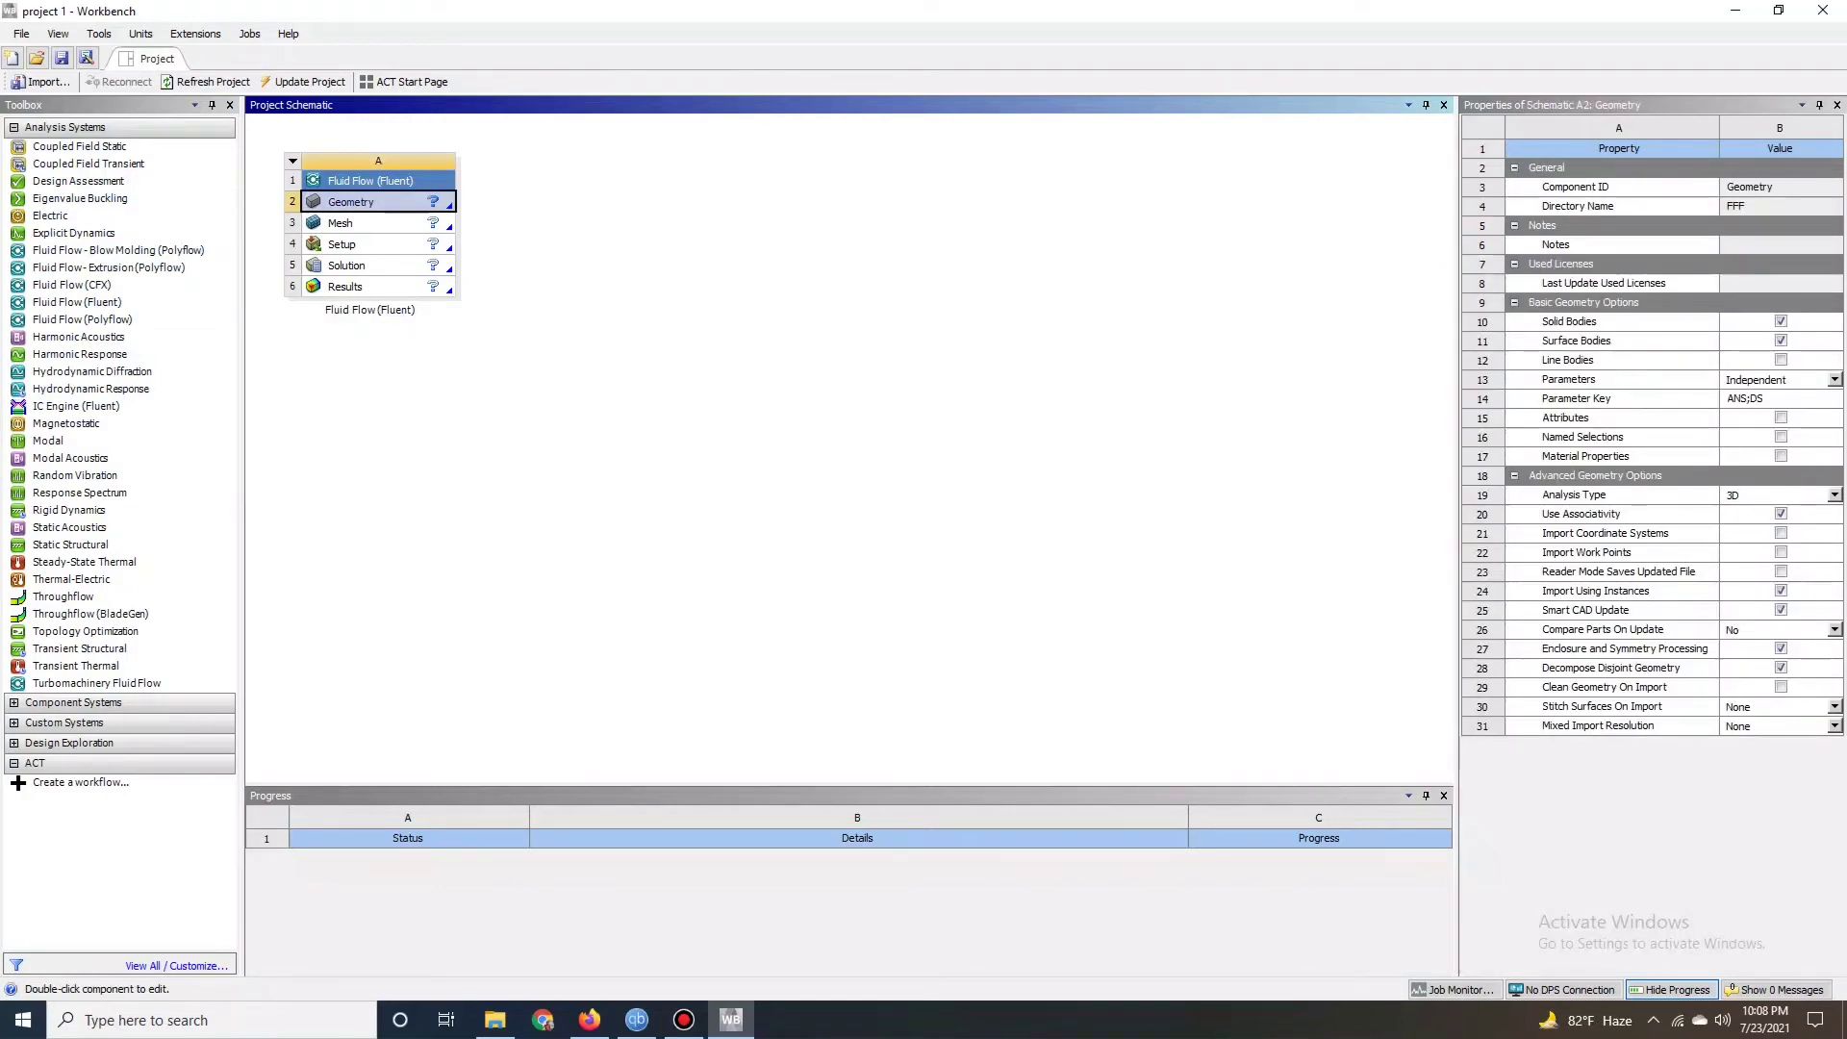
{"action": "left_click", "coordinate": [361, 223]}
{"action": "left_click", "coordinate": [361, 202]}
{"action": "left_click", "coordinate": [361, 223]}
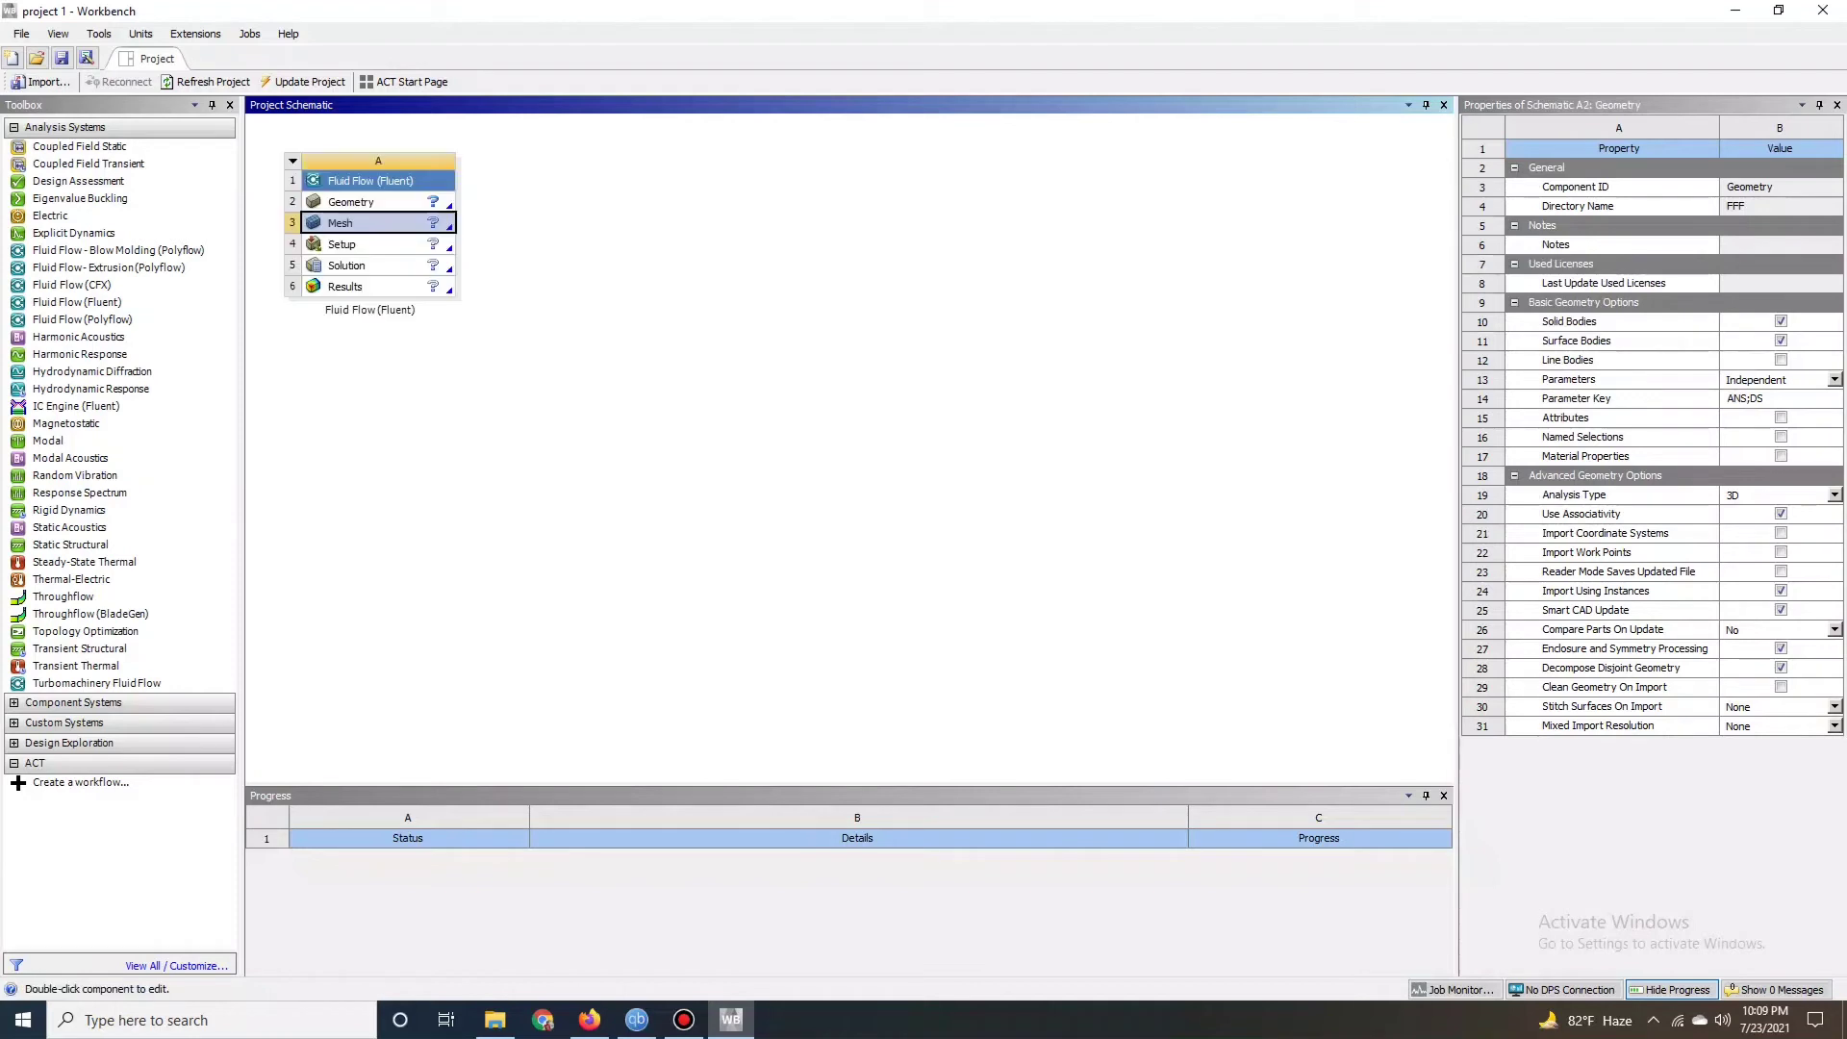
{"action": "key", "text": "Down"}
{"action": "key", "text": "Down"}
{"action": "key", "text": "Down"}
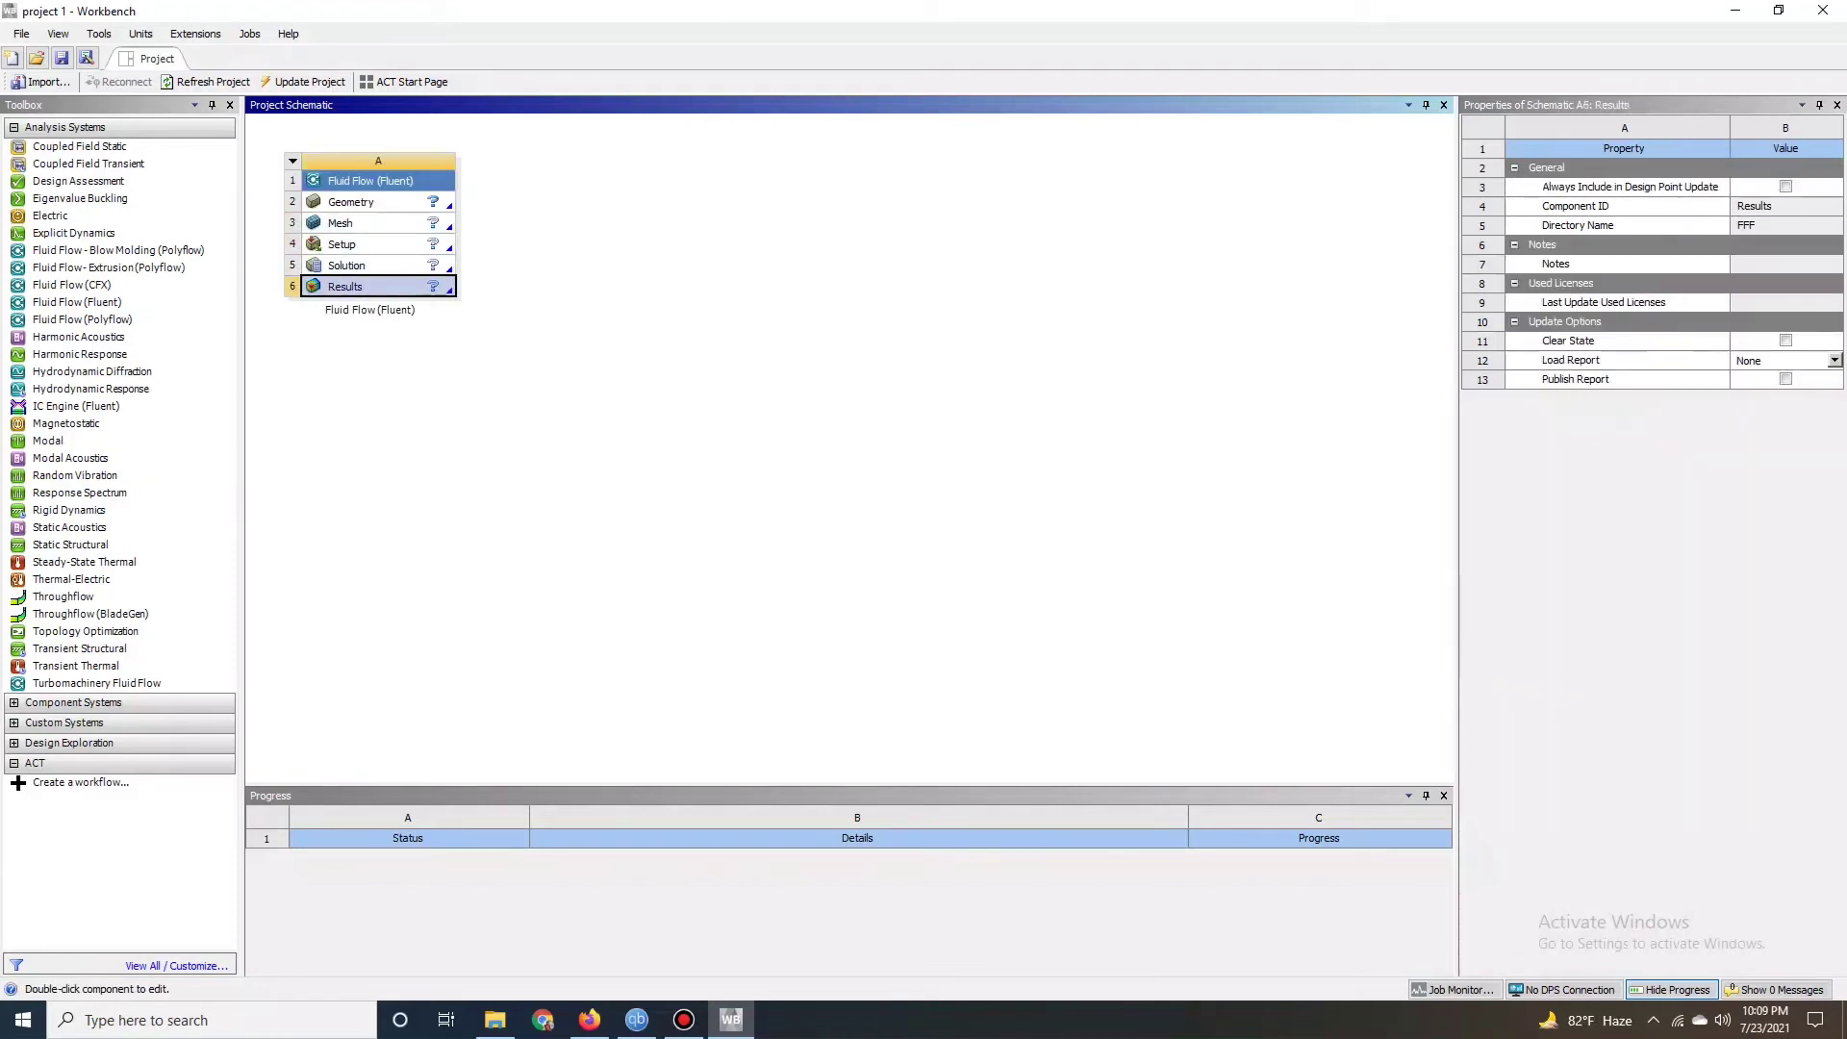
- Delete the Fluid Flow (Fluent) system from the Project Schematic
{"action": "left_click", "coordinate": [292, 161]}
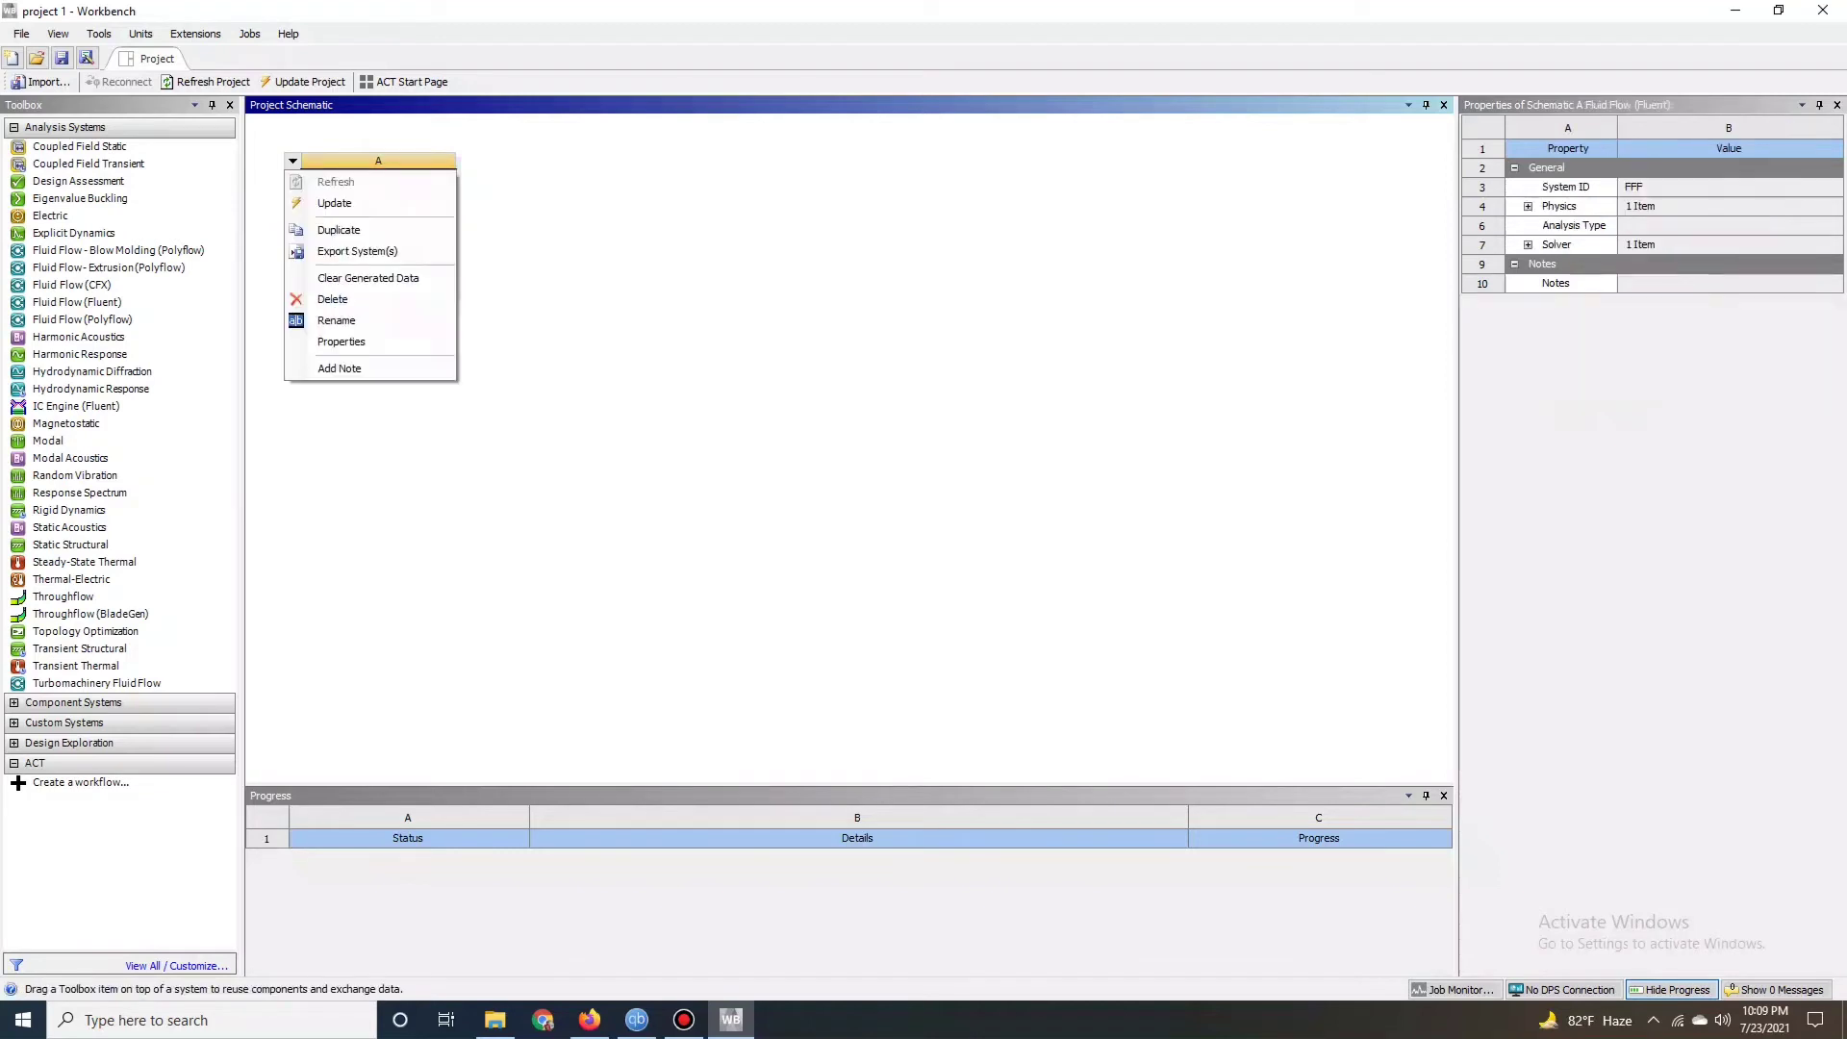
{"action": "left_click", "coordinate": [333, 299]}
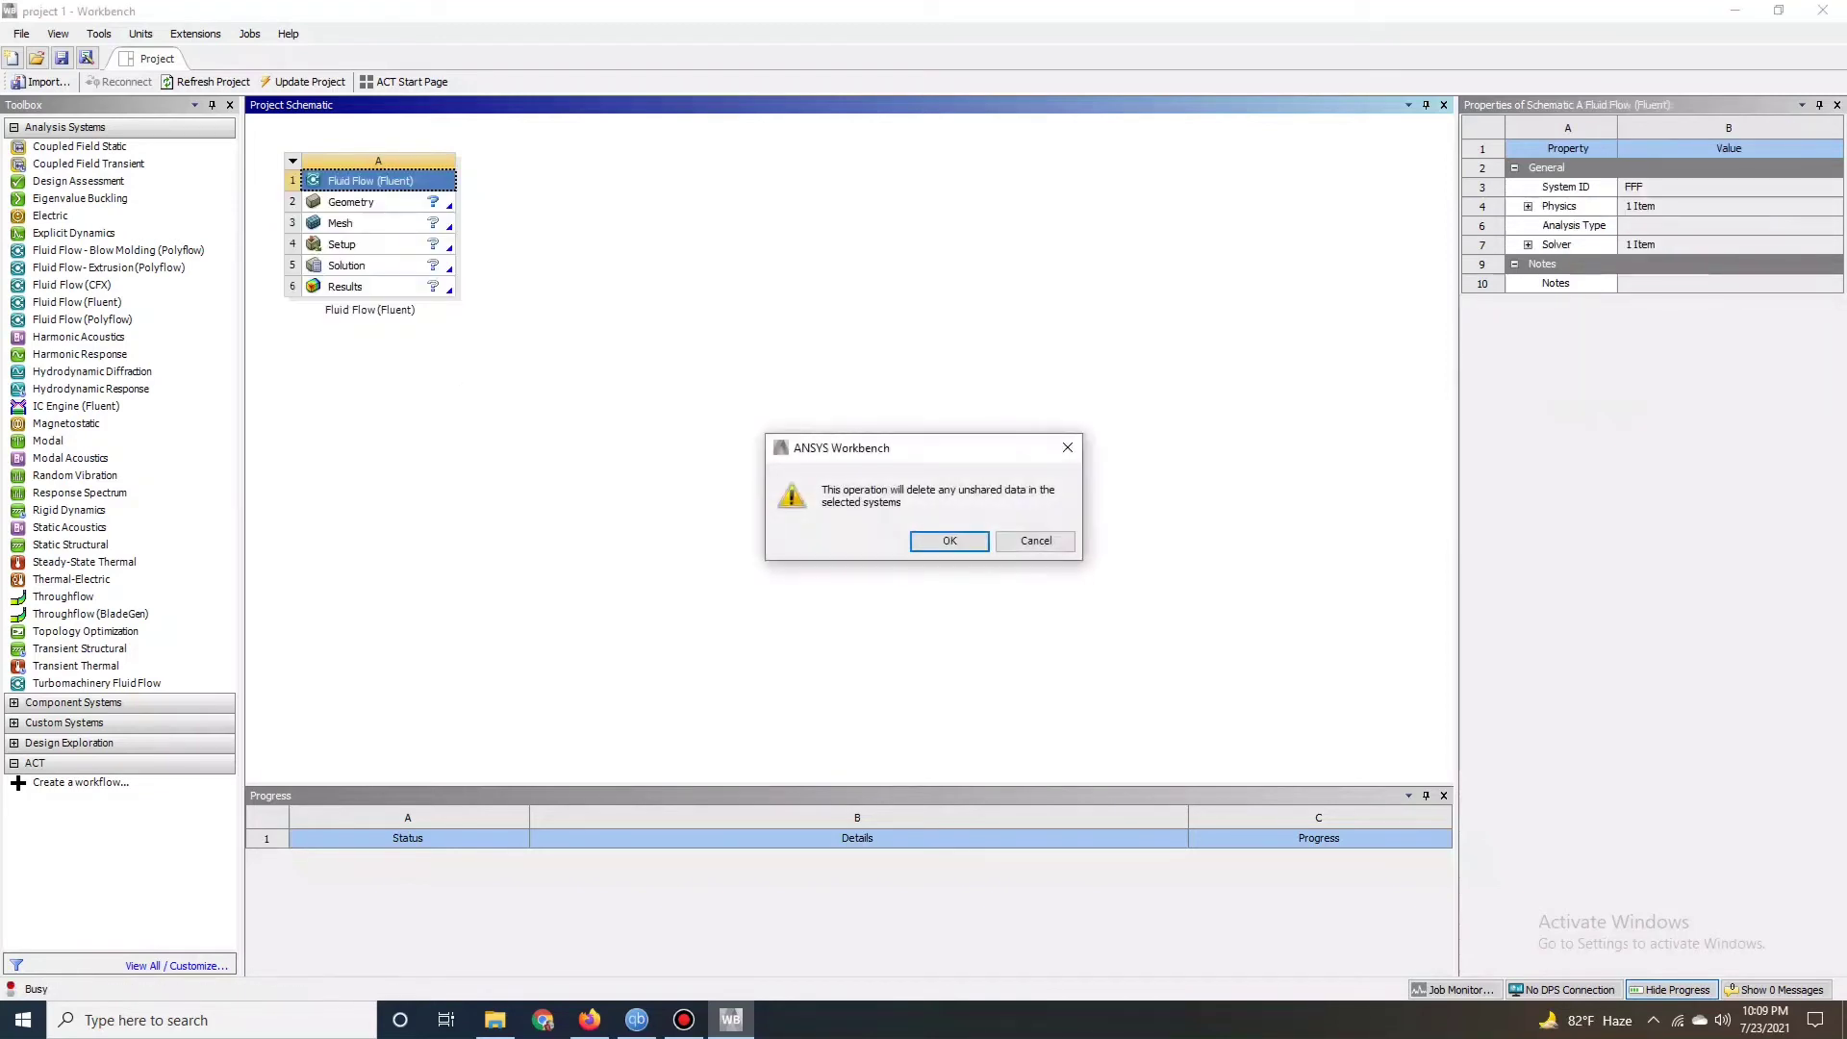
{"action": "key", "text": "Return"}
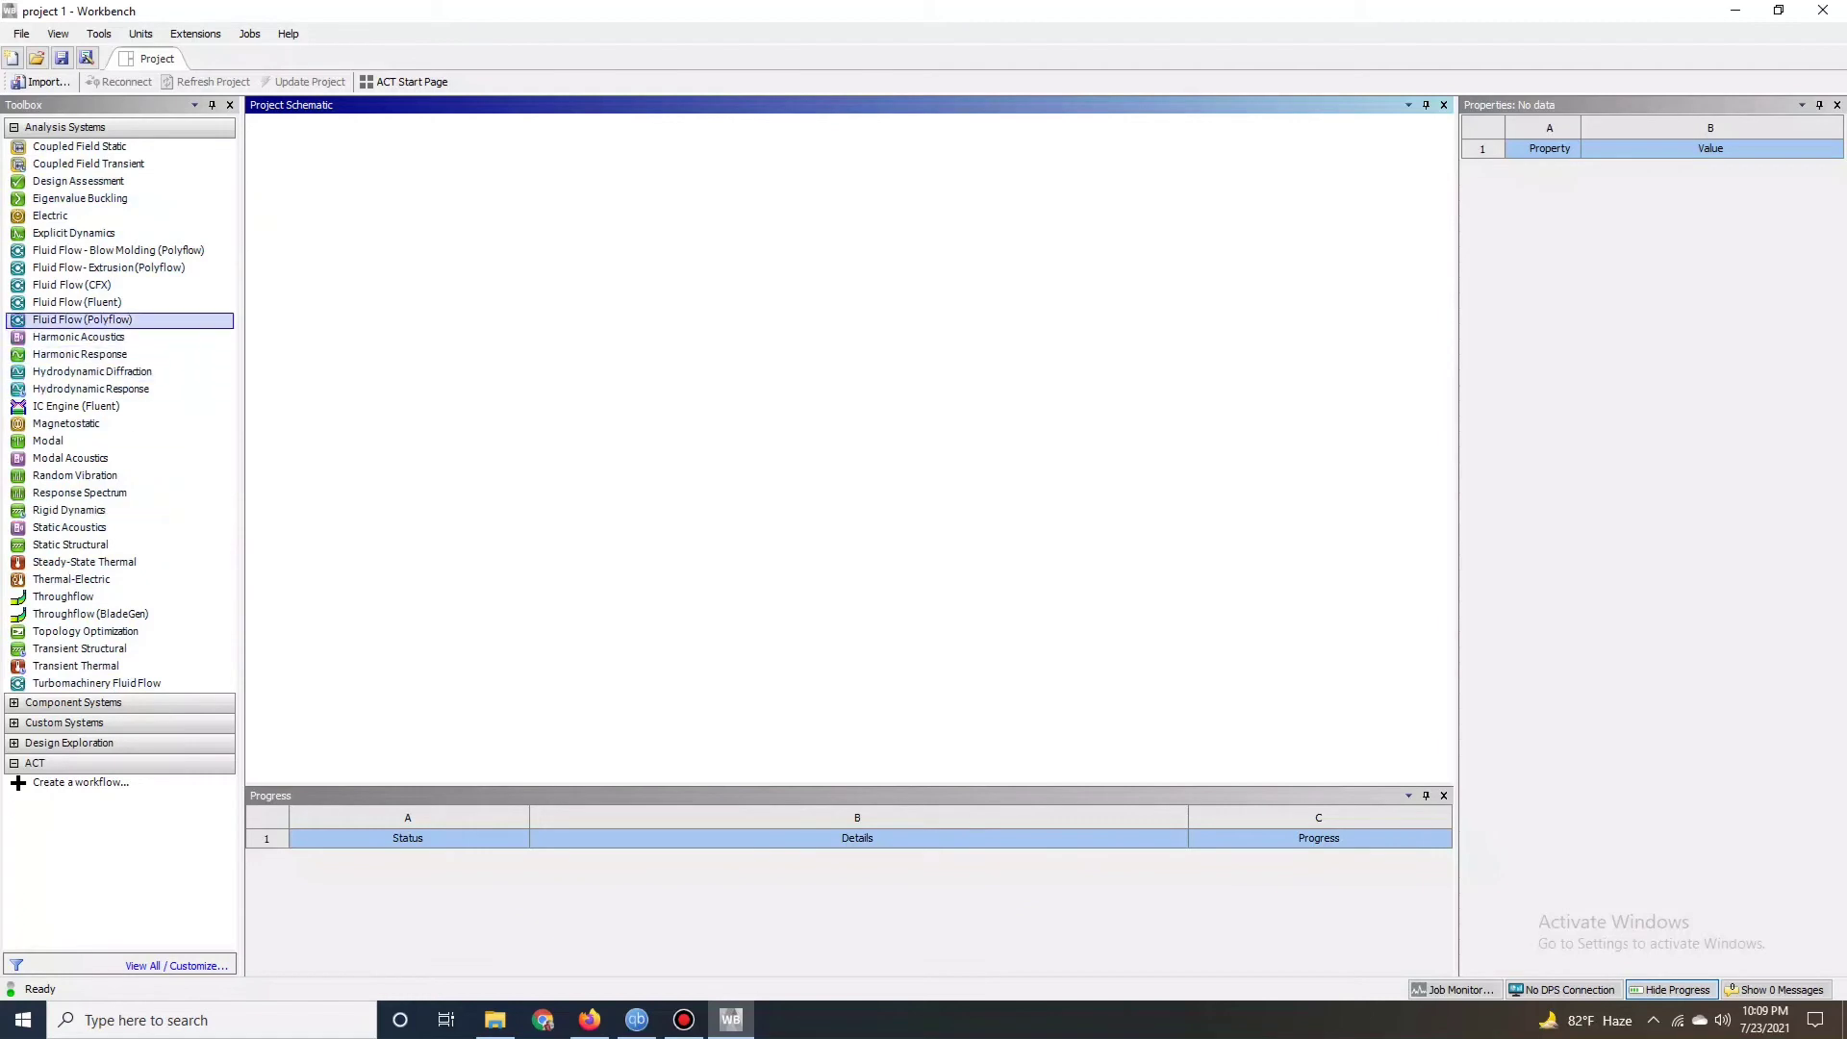
- Add a standalone Geometry component system and a separate Mesh component system beside it in the Project Schematic
{"action": "left_click", "coordinate": [14, 128]}
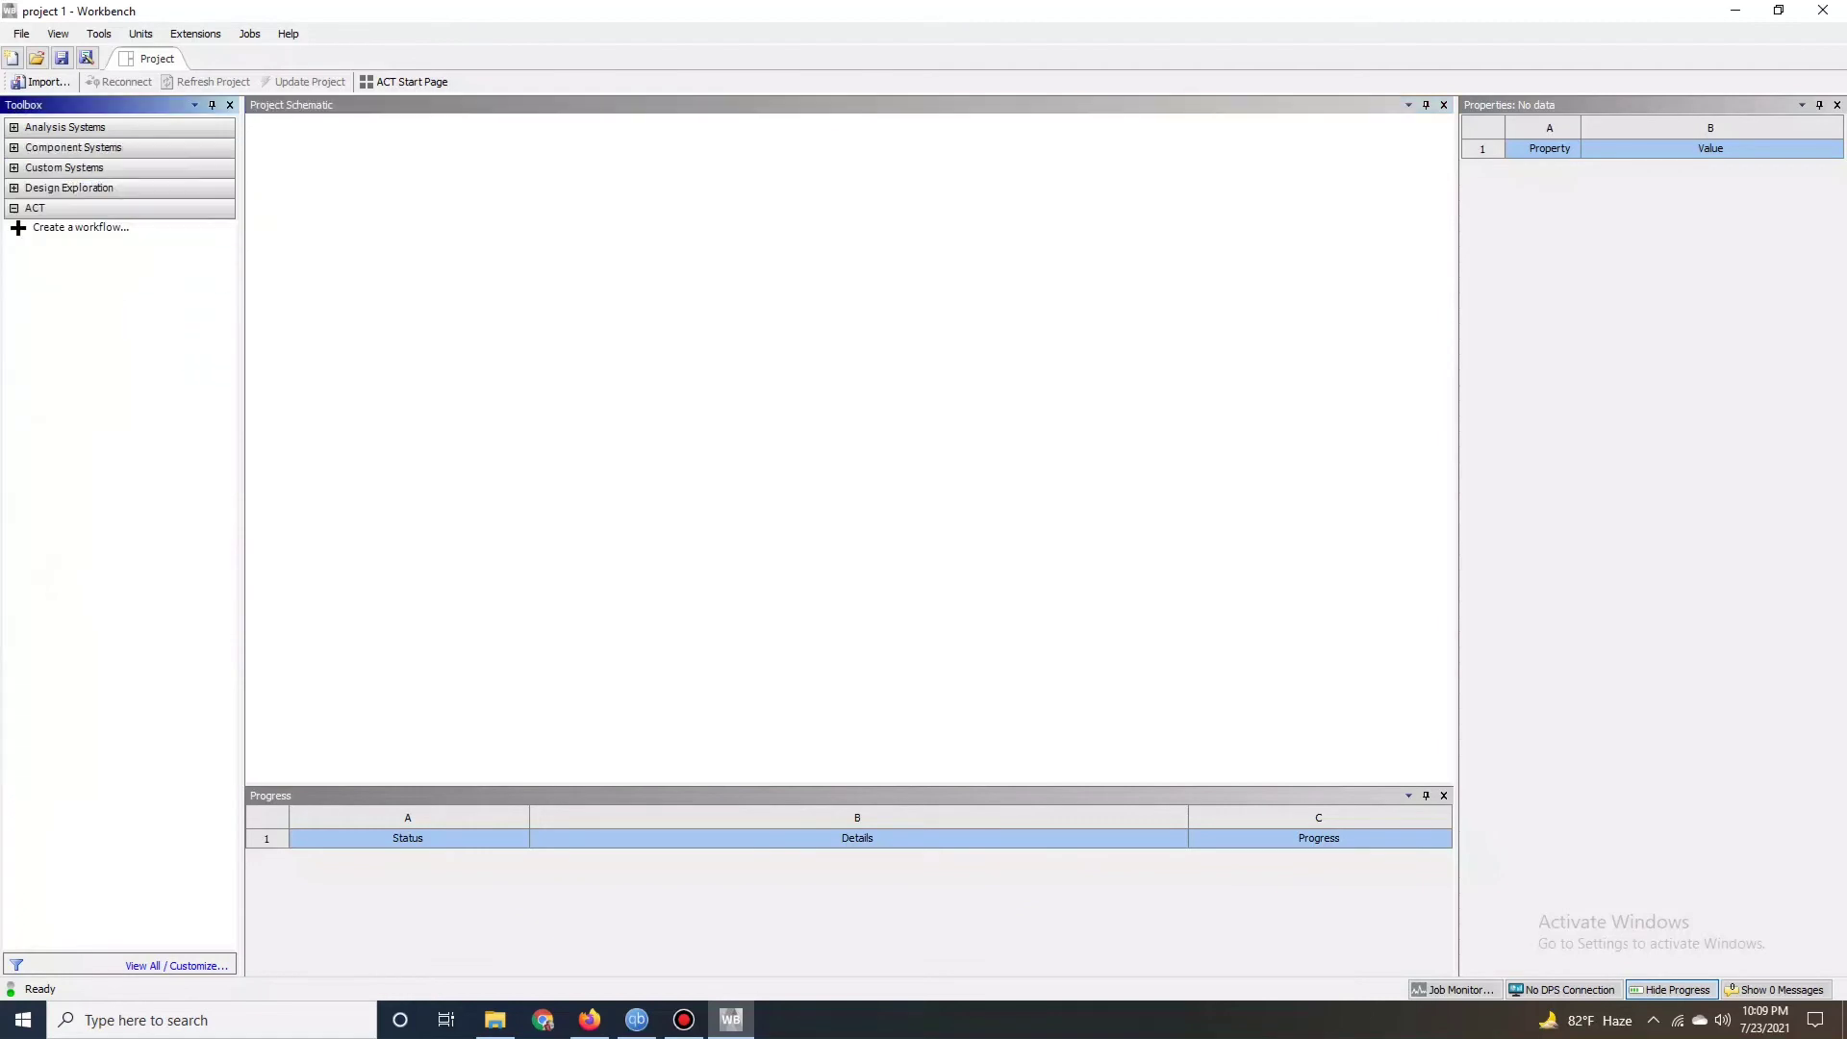
{"action": "left_click", "coordinate": [15, 147]}
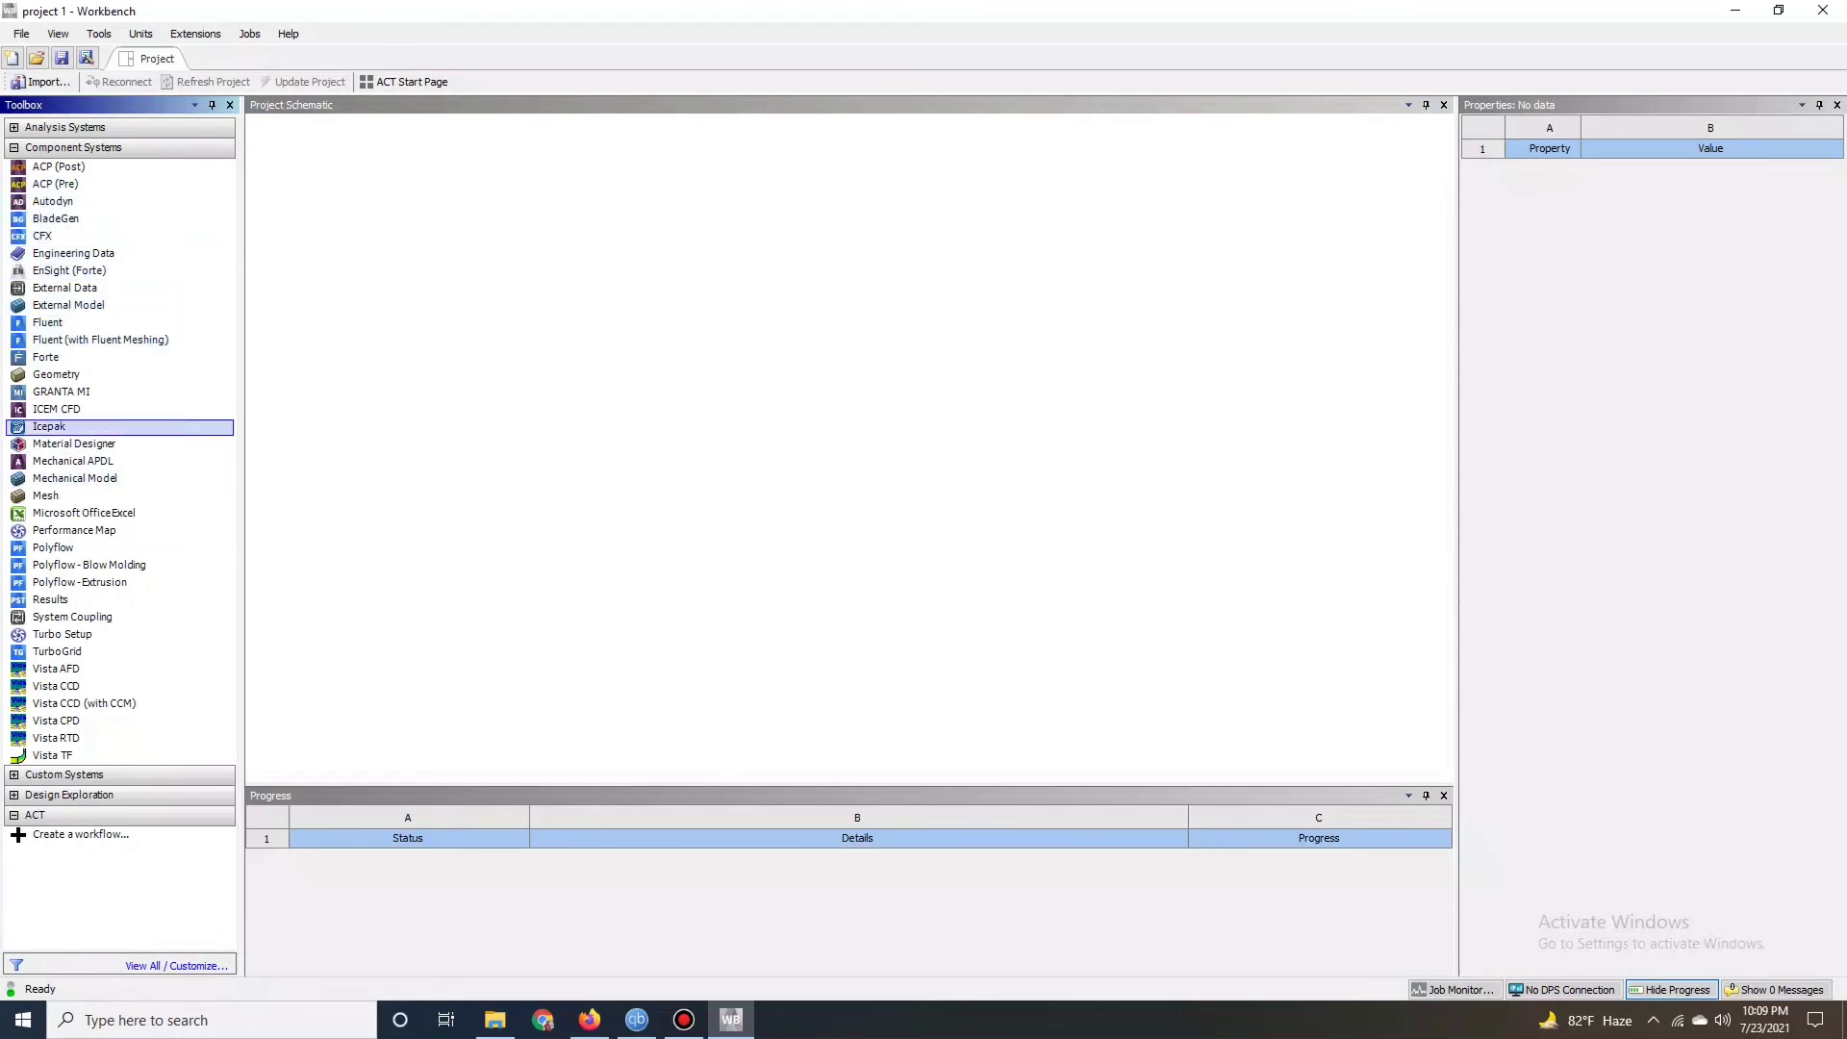
{"action": "left_click_drag", "start_coordinate": [56, 375], "coordinate": [351, 197]}
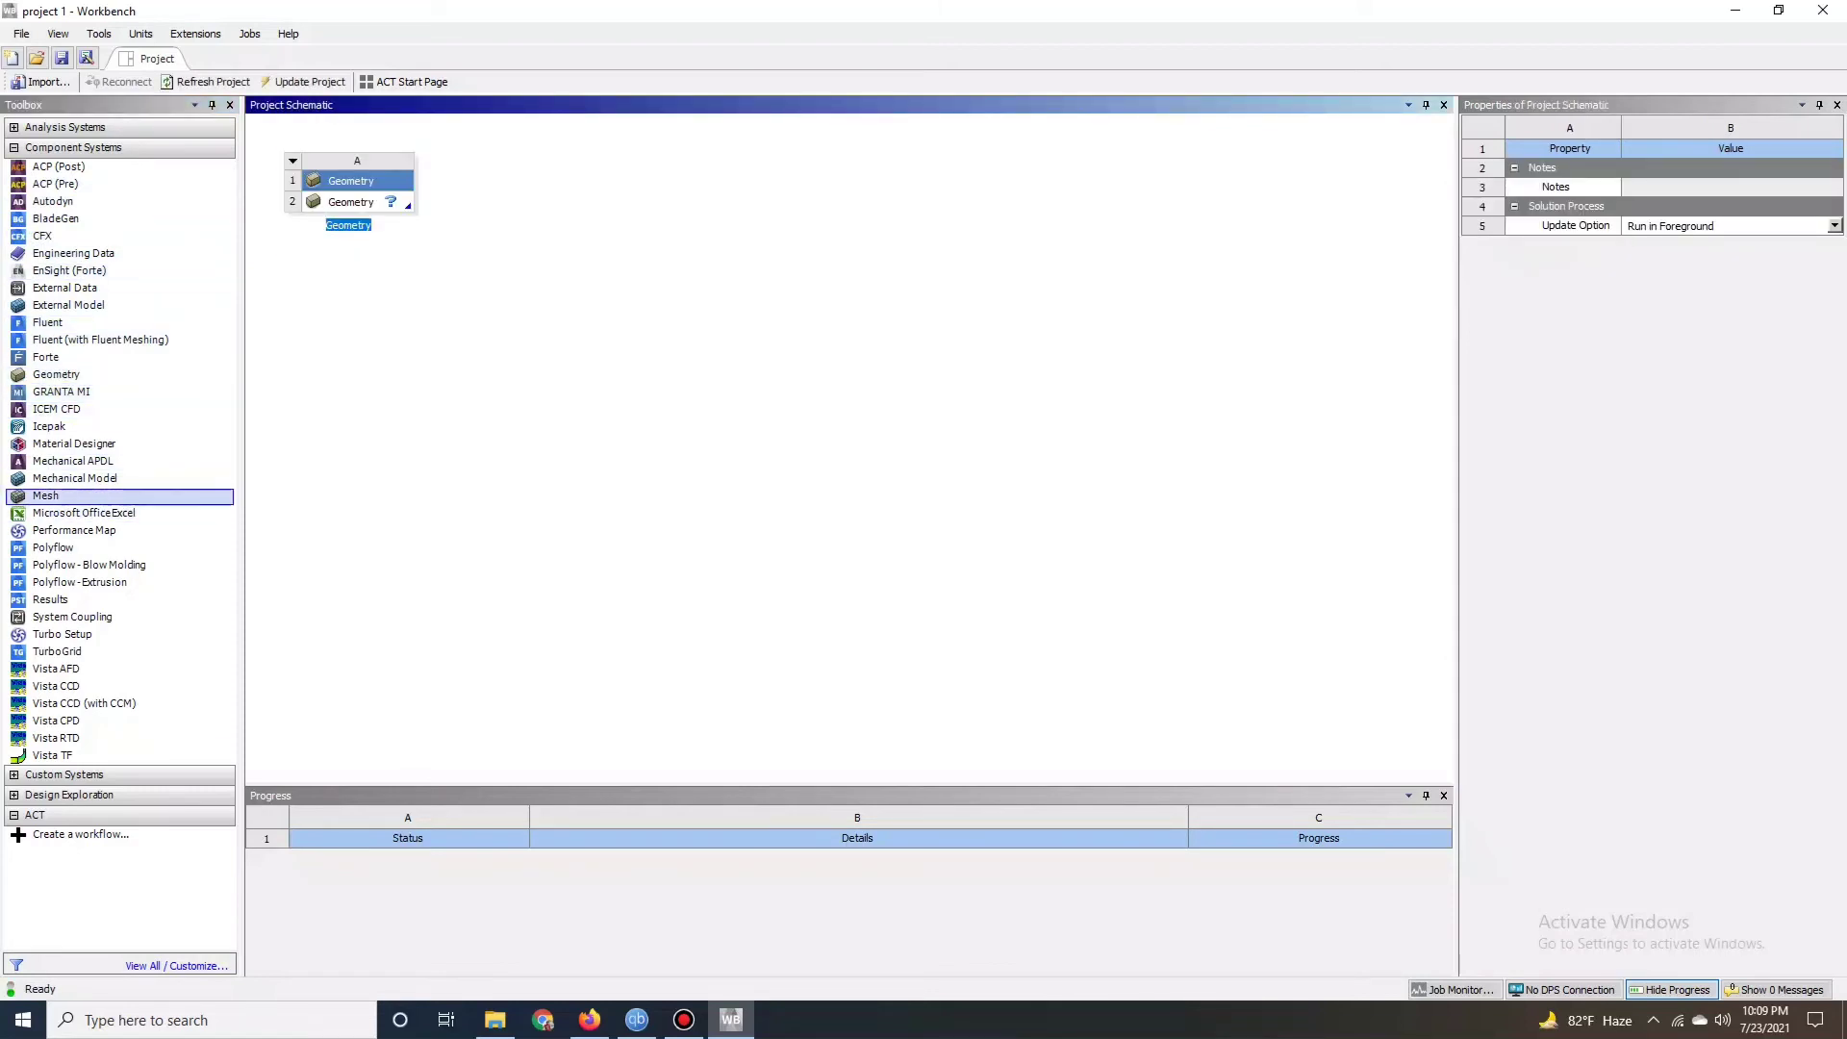
{"action": "left_click_drag", "start_coordinate": [46, 496], "coordinate": [538, 202]}
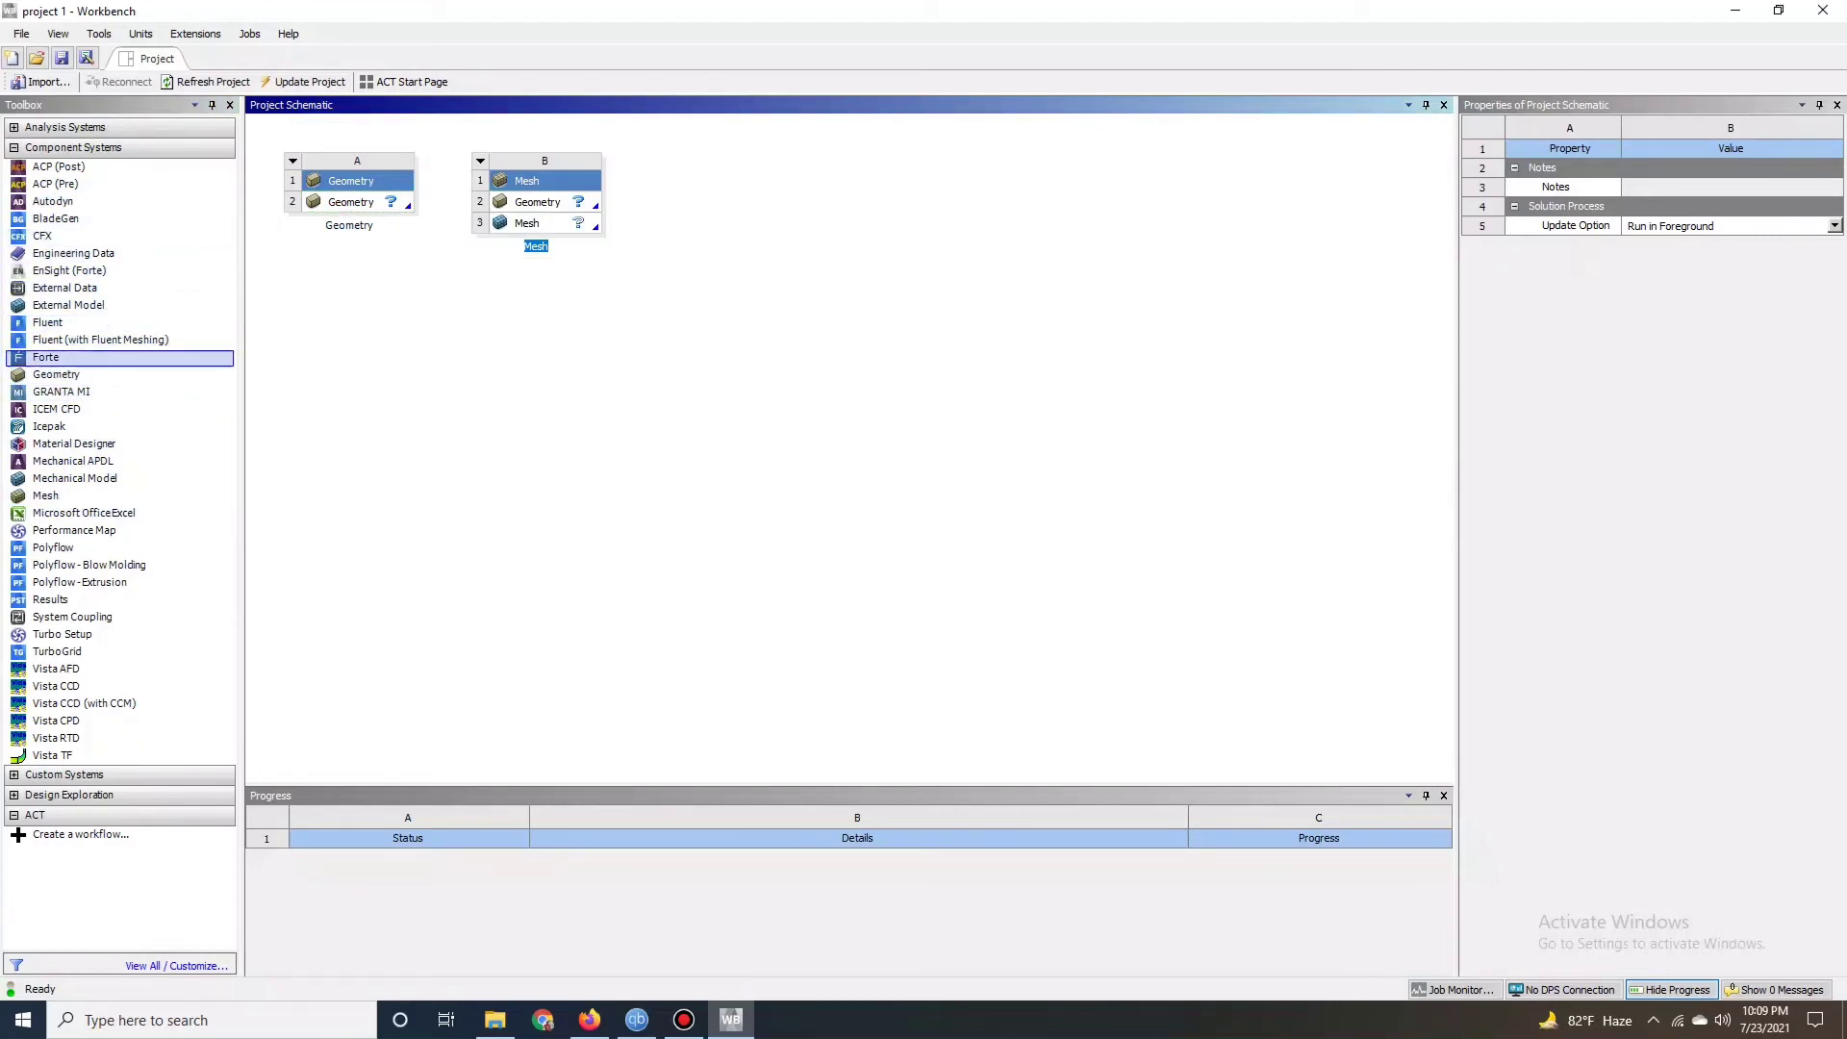
- Add Fluent and Results component systems beside Mesh, and link Geometry to the Mesh system and Mesh to Fluent's Setup
{"action": "left_click_drag", "start_coordinate": [47, 322], "coordinate": [735, 204]}
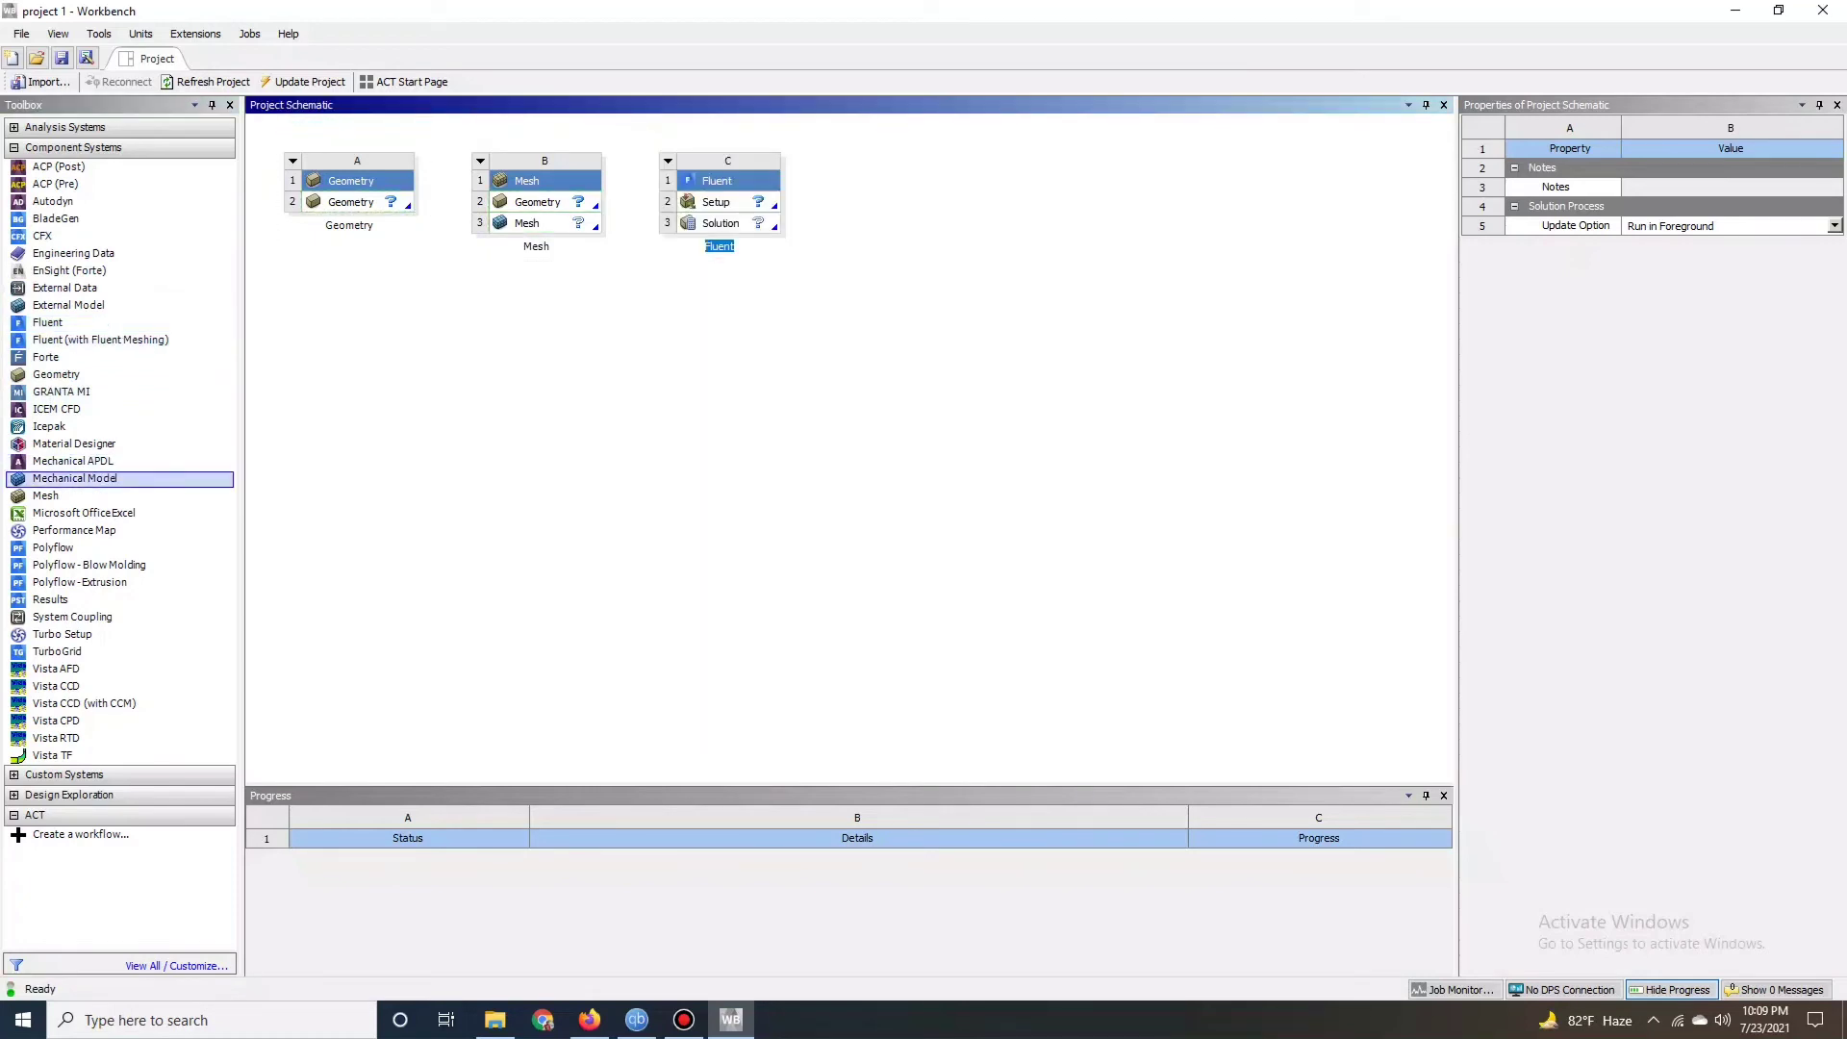
{"action": "left_click_drag", "start_coordinate": [50, 600], "coordinate": [914, 204]}
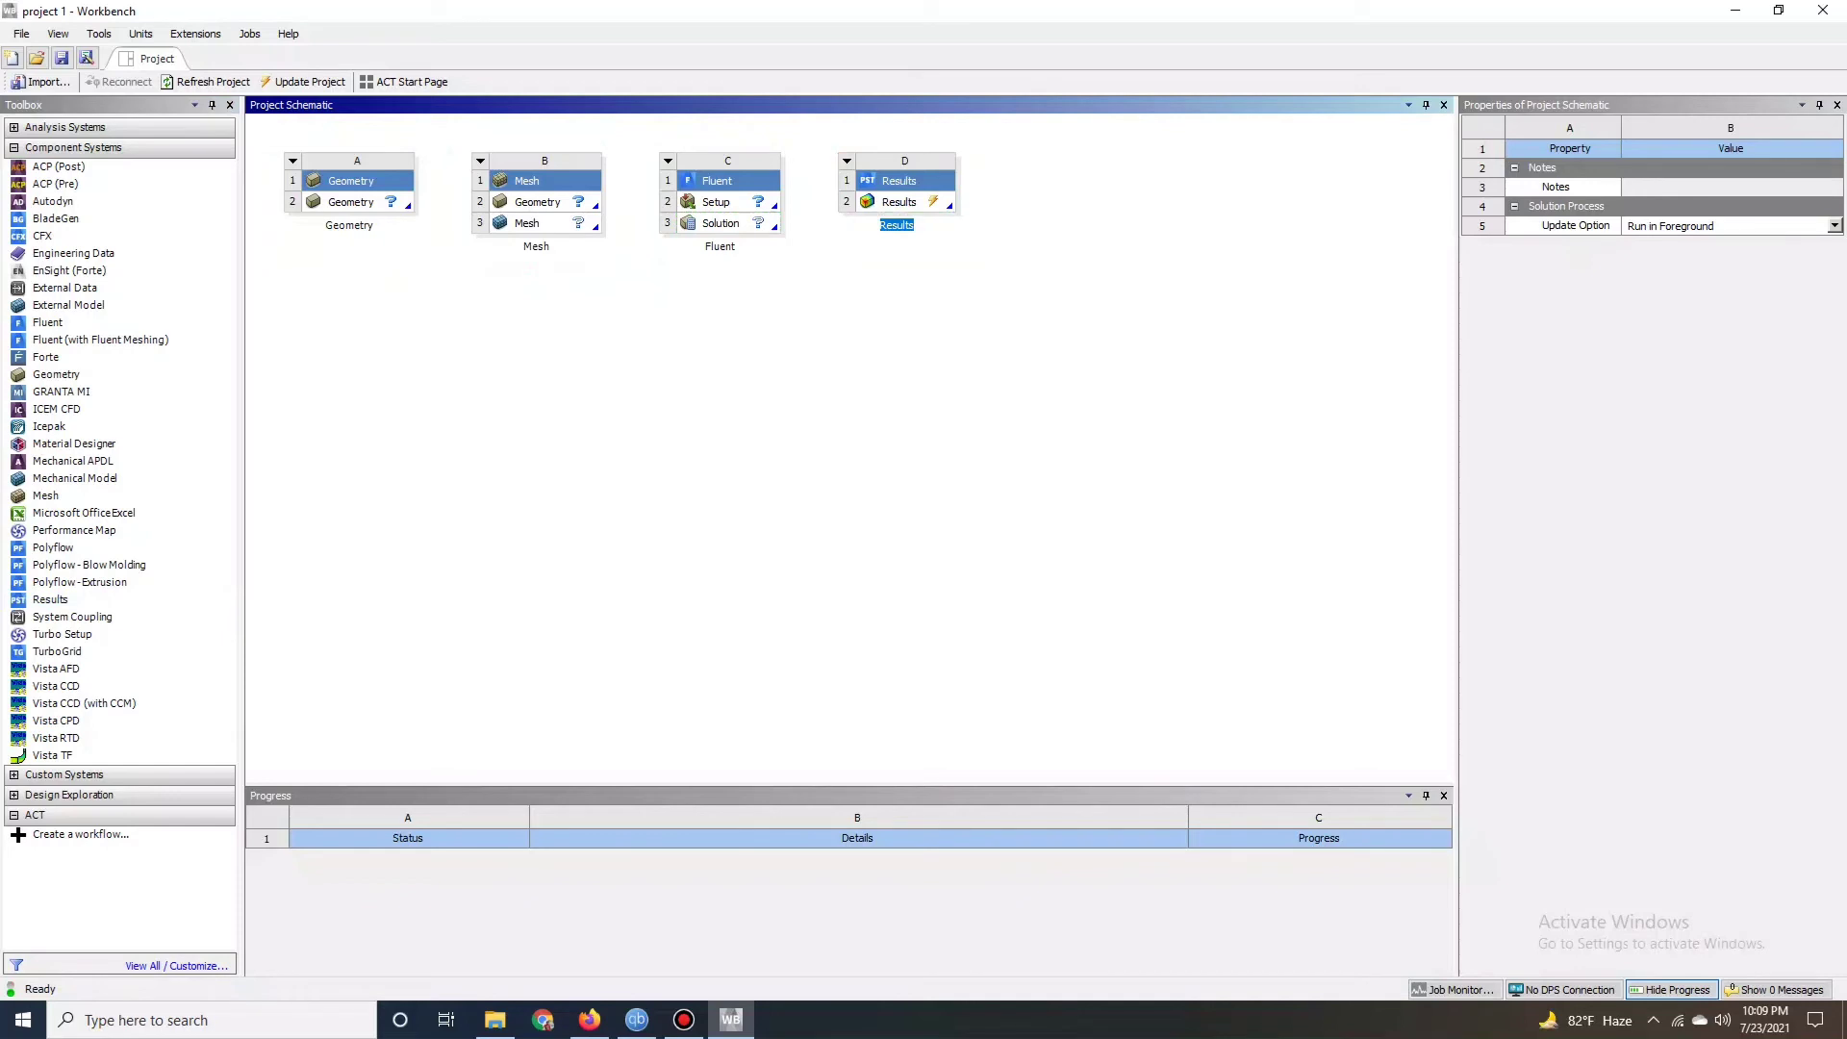
{"action": "left_click_drag", "start_coordinate": [351, 202], "coordinate": [544, 213]}
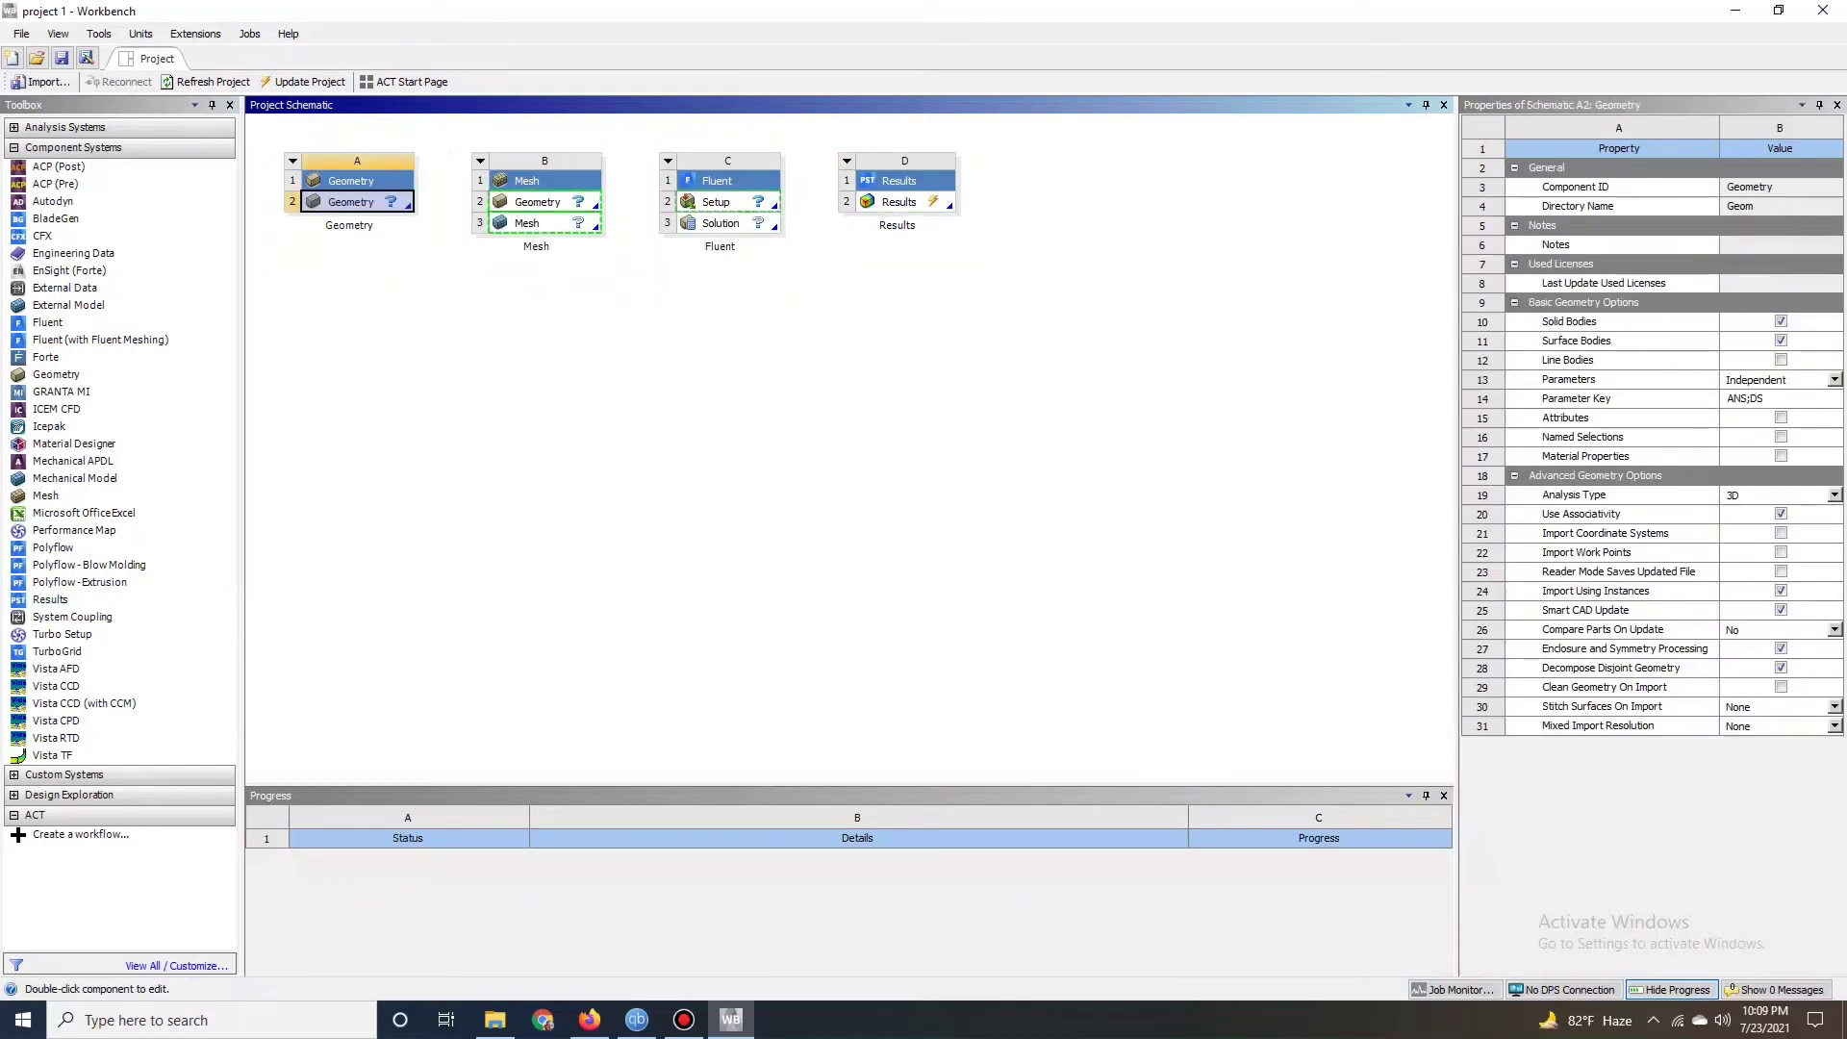
{"action": "left_click_drag", "start_coordinate": [545, 213], "coordinate": [707, 200]}
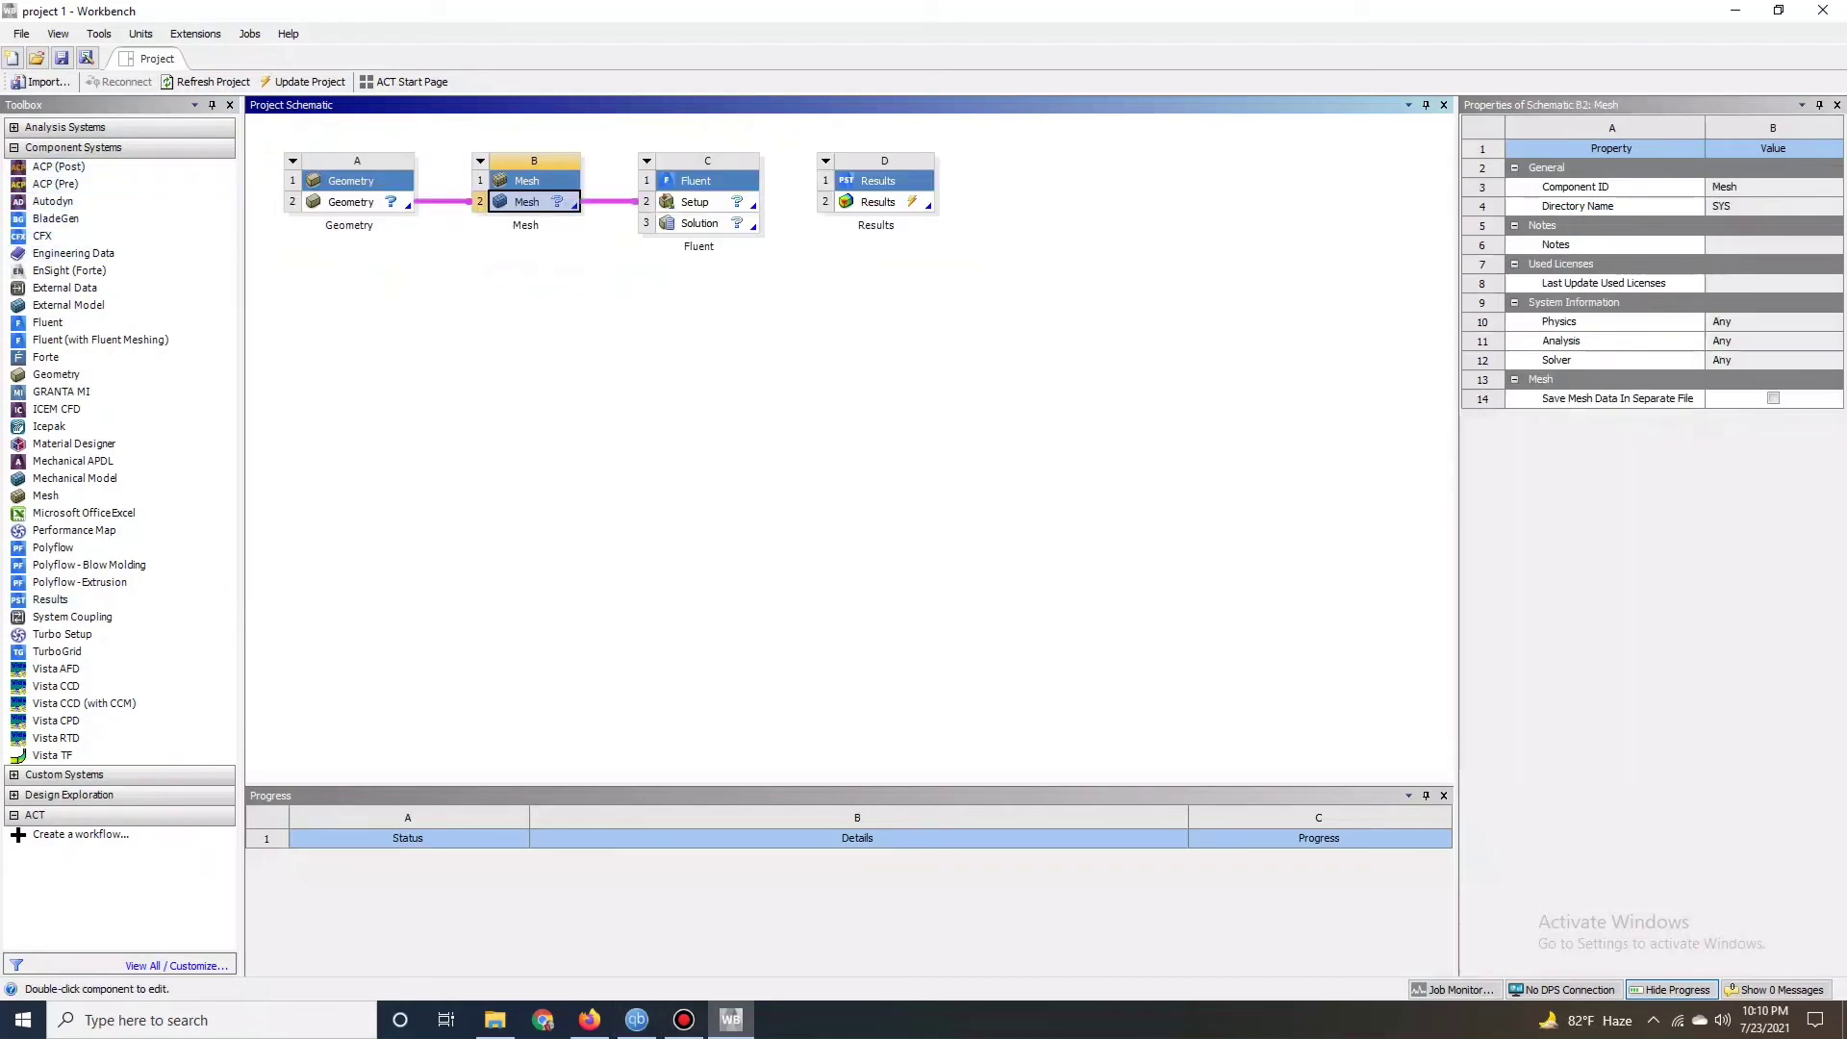
- Expand the analysis systems and add a Fluid Flow (Fluent) system below the chain of component systems
{"action": "left_click", "coordinate": [119, 896]}
{"action": "left_click", "coordinate": [15, 128]}
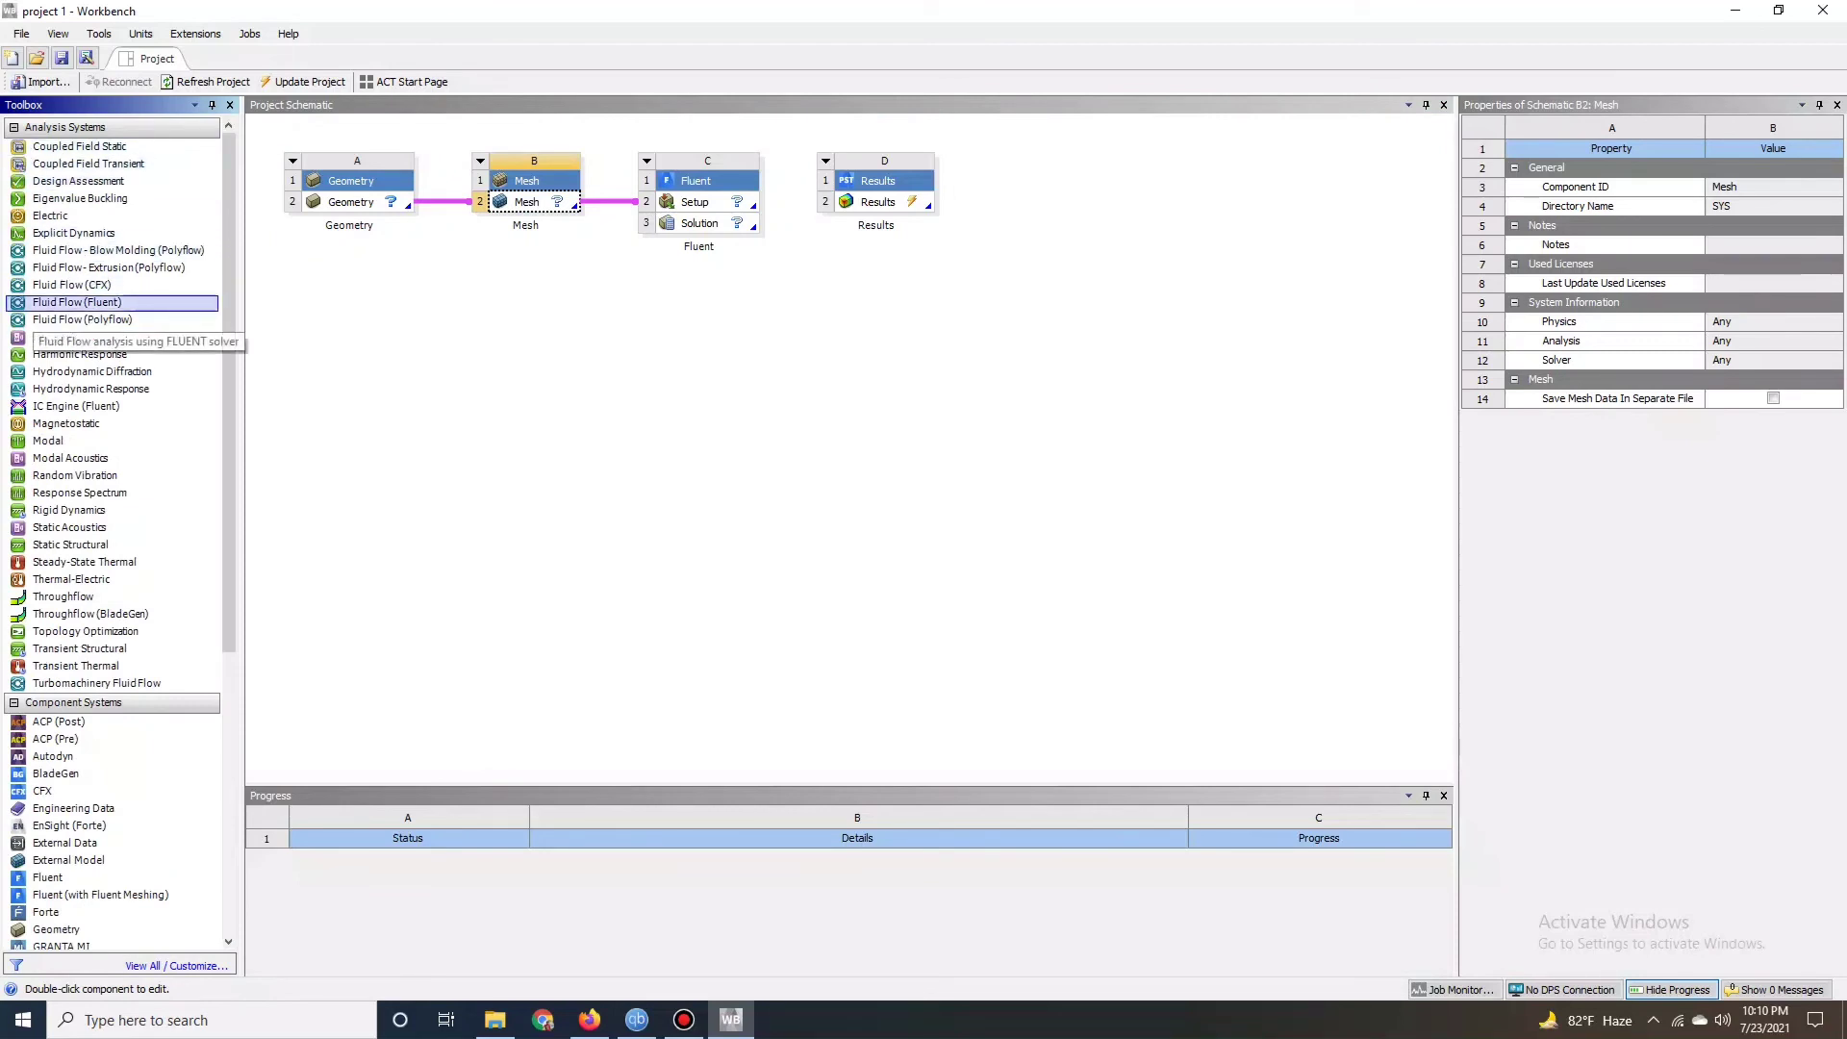
{"action": "left_click_drag", "start_coordinate": [77, 302], "coordinate": [349, 272]}
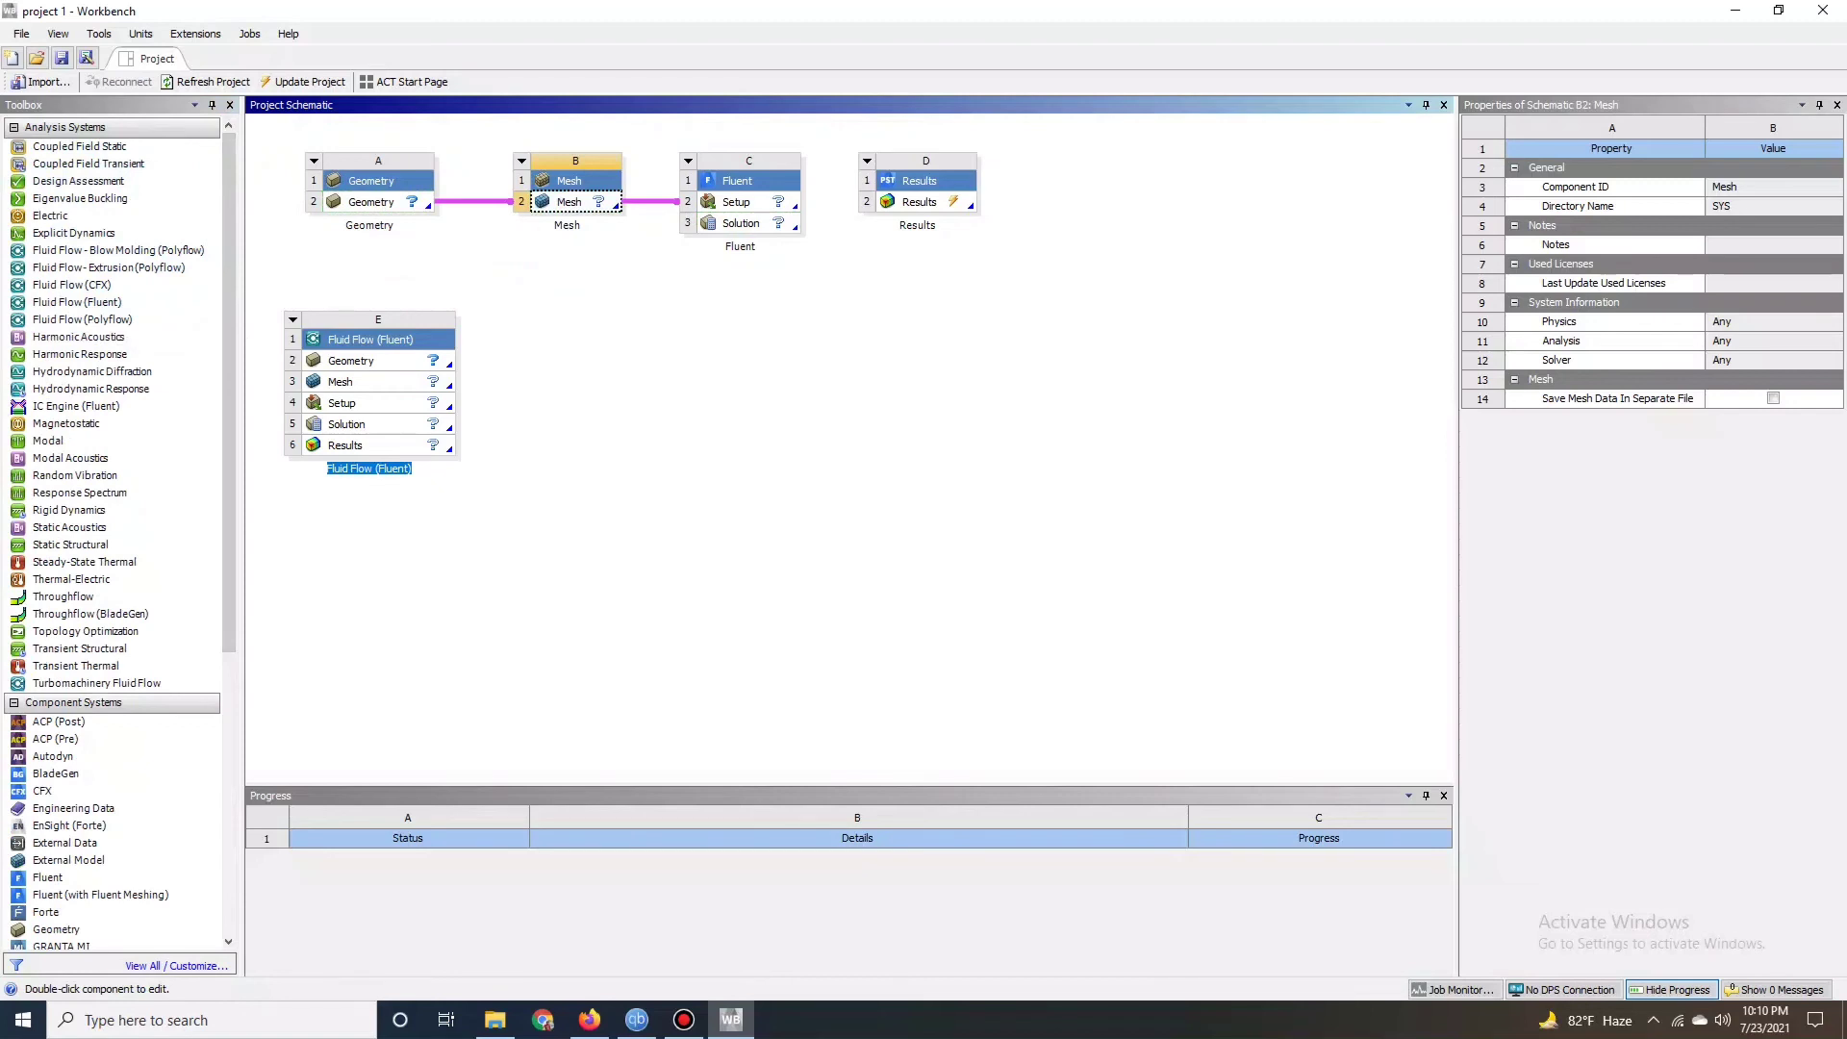
- Inspect the cells of the Fluid Flow (Fluent) system in order, from Geometry through Results
{"action": "left_click", "coordinate": [366, 361]}
{"action": "key", "text": "Down"}
{"action": "key", "text": "Down"}
{"action": "key", "text": "Down"}
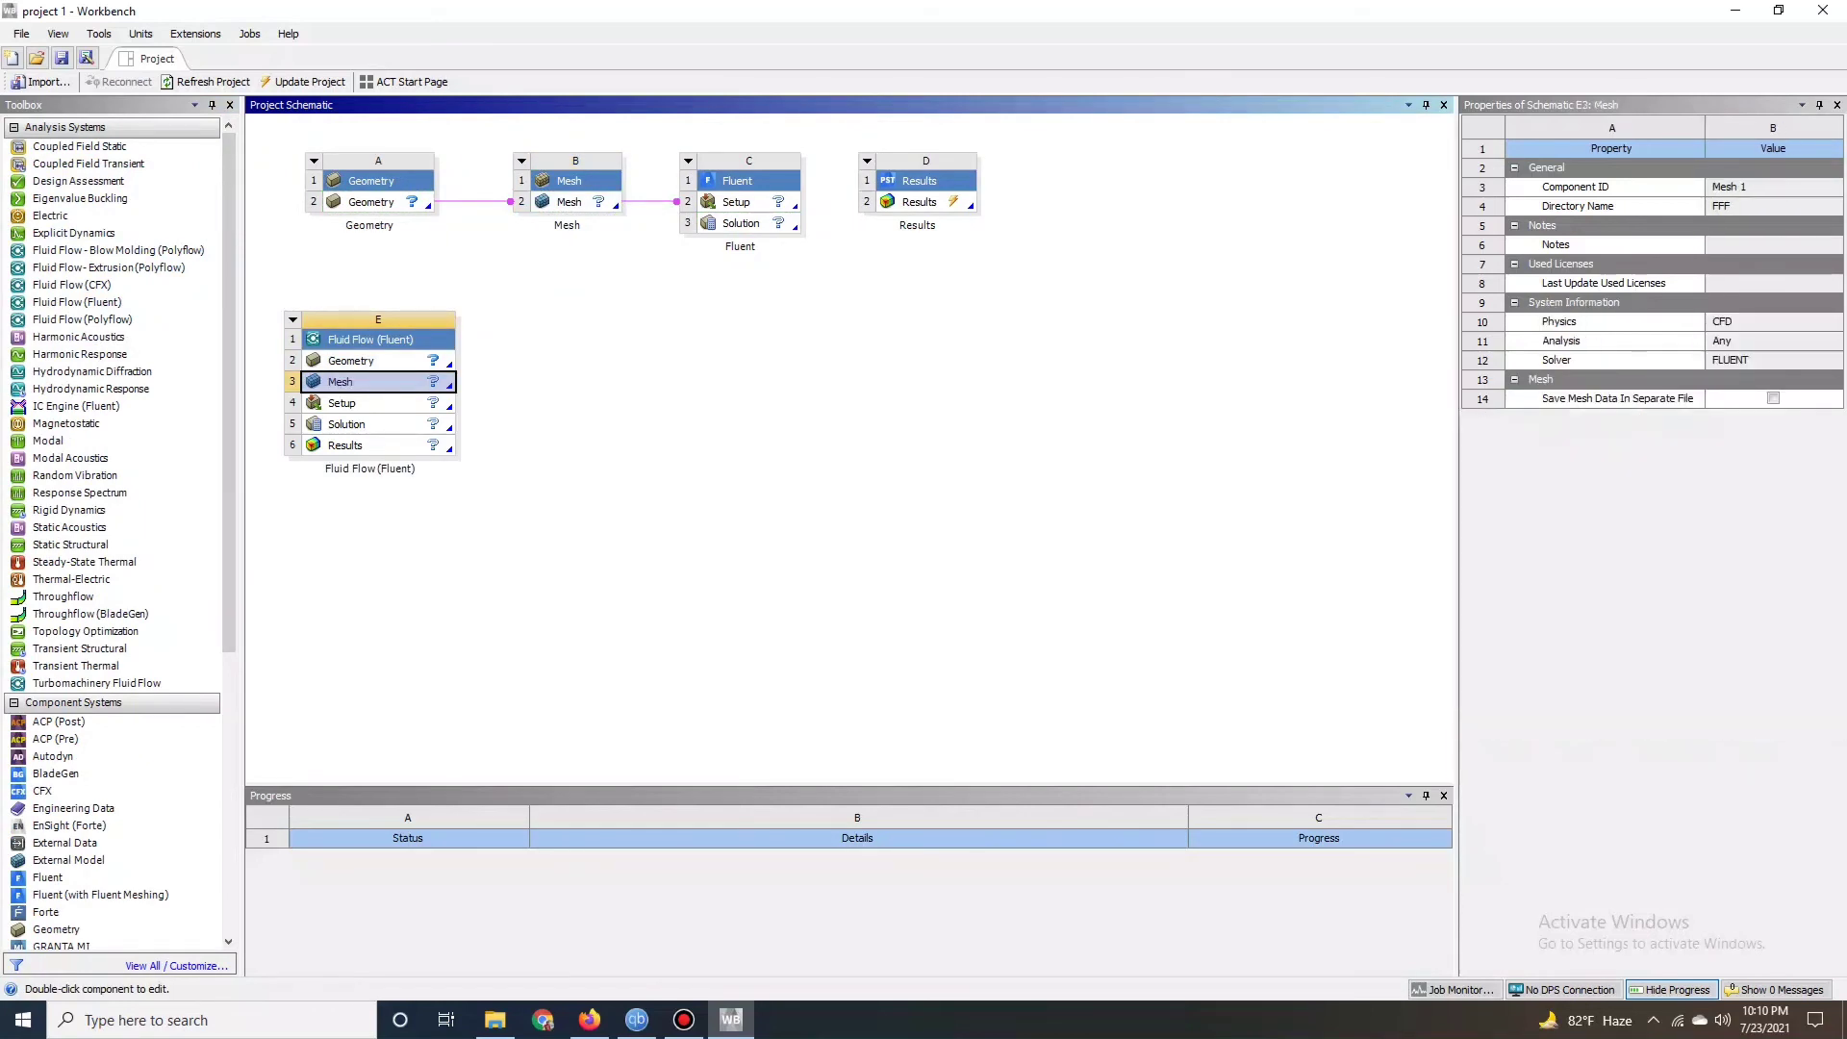
{"action": "key", "text": "Down"}
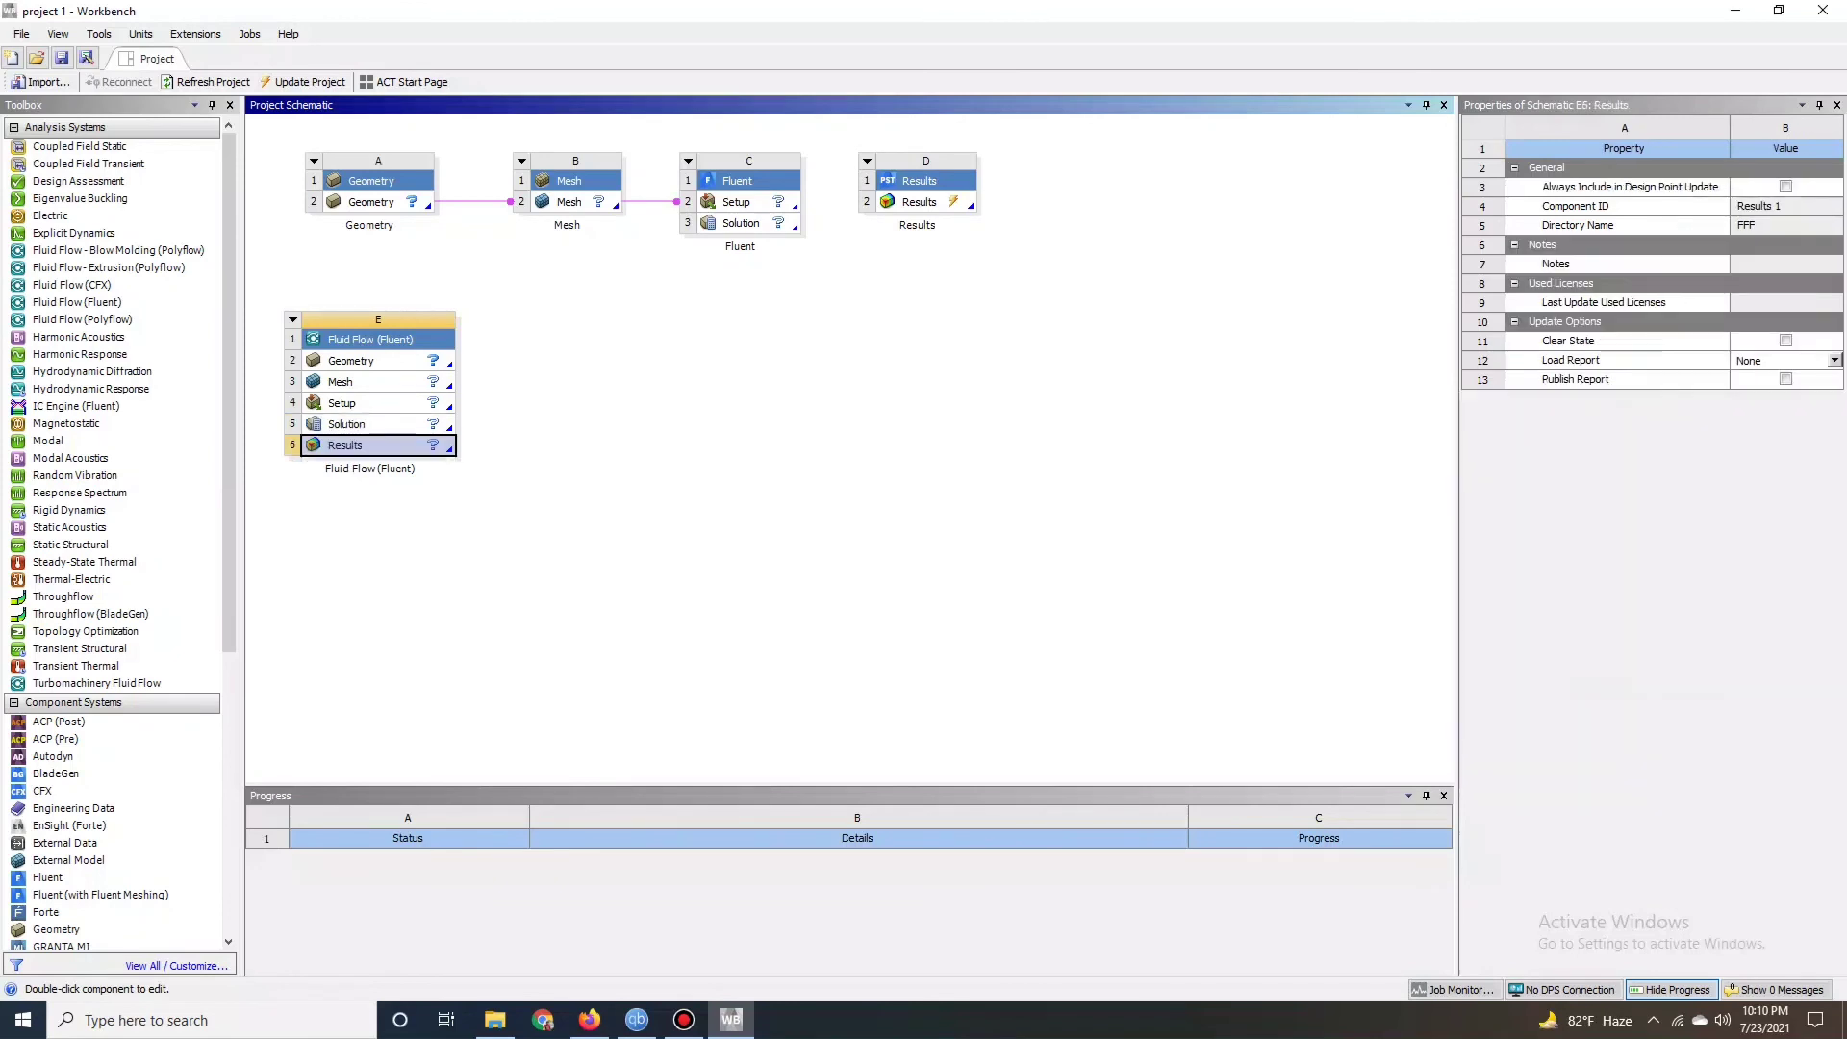
- Review the Geometry, Mesh and Fluent cells of the component chain, and link Fluent's Solution to the Results system
{"action": "left_click", "coordinate": [371, 202]}
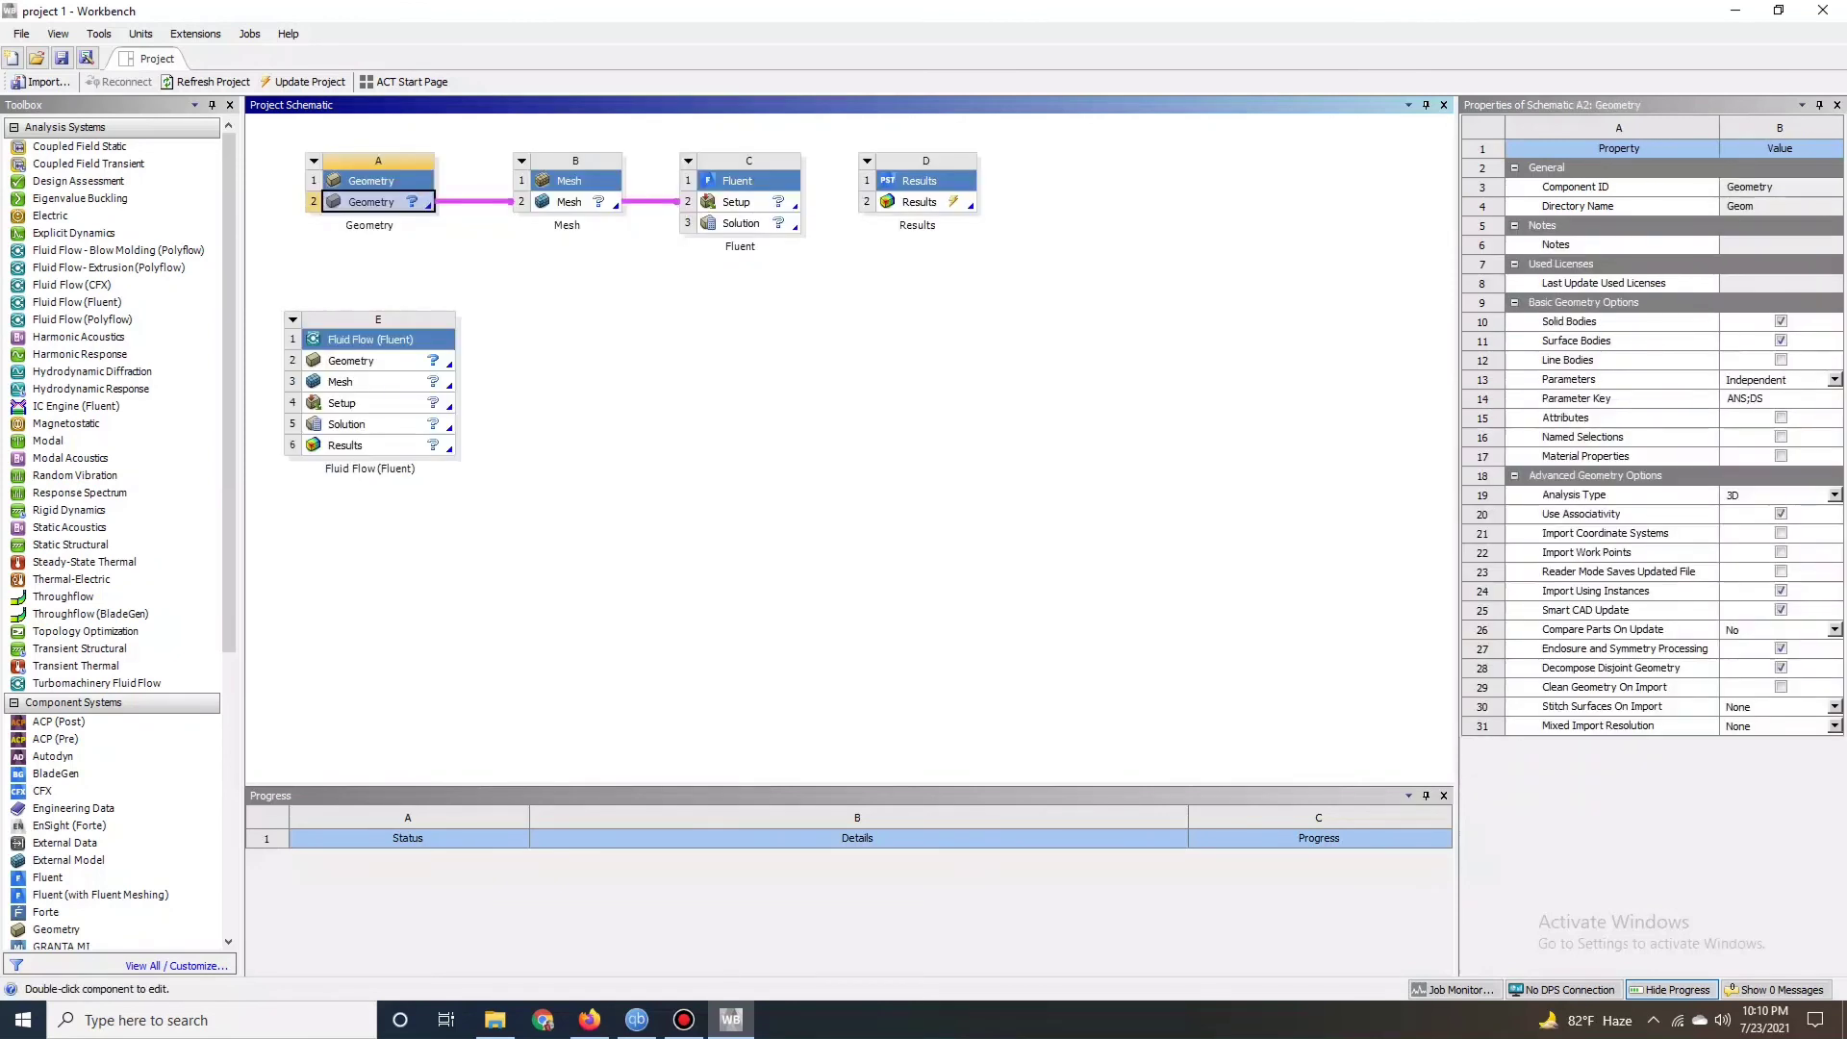
{"action": "left_click", "coordinate": [569, 202]}
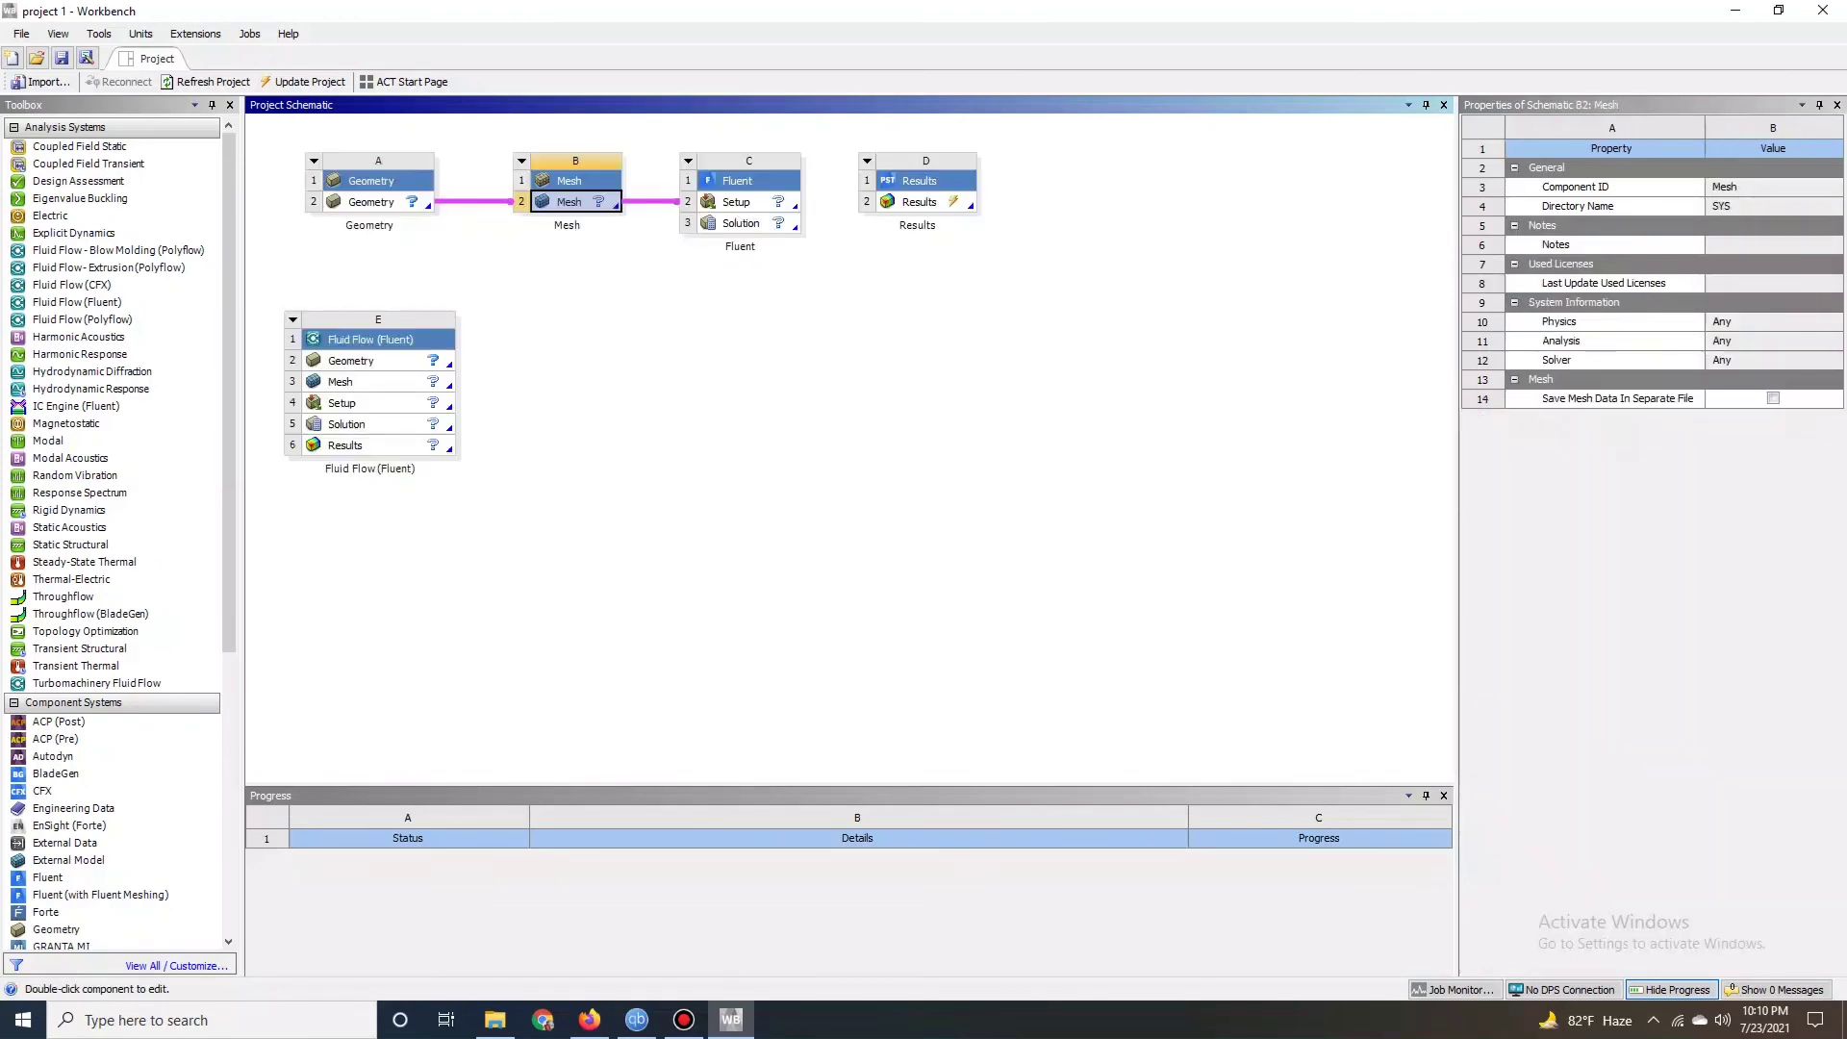
{"action": "left_click", "coordinate": [737, 202]}
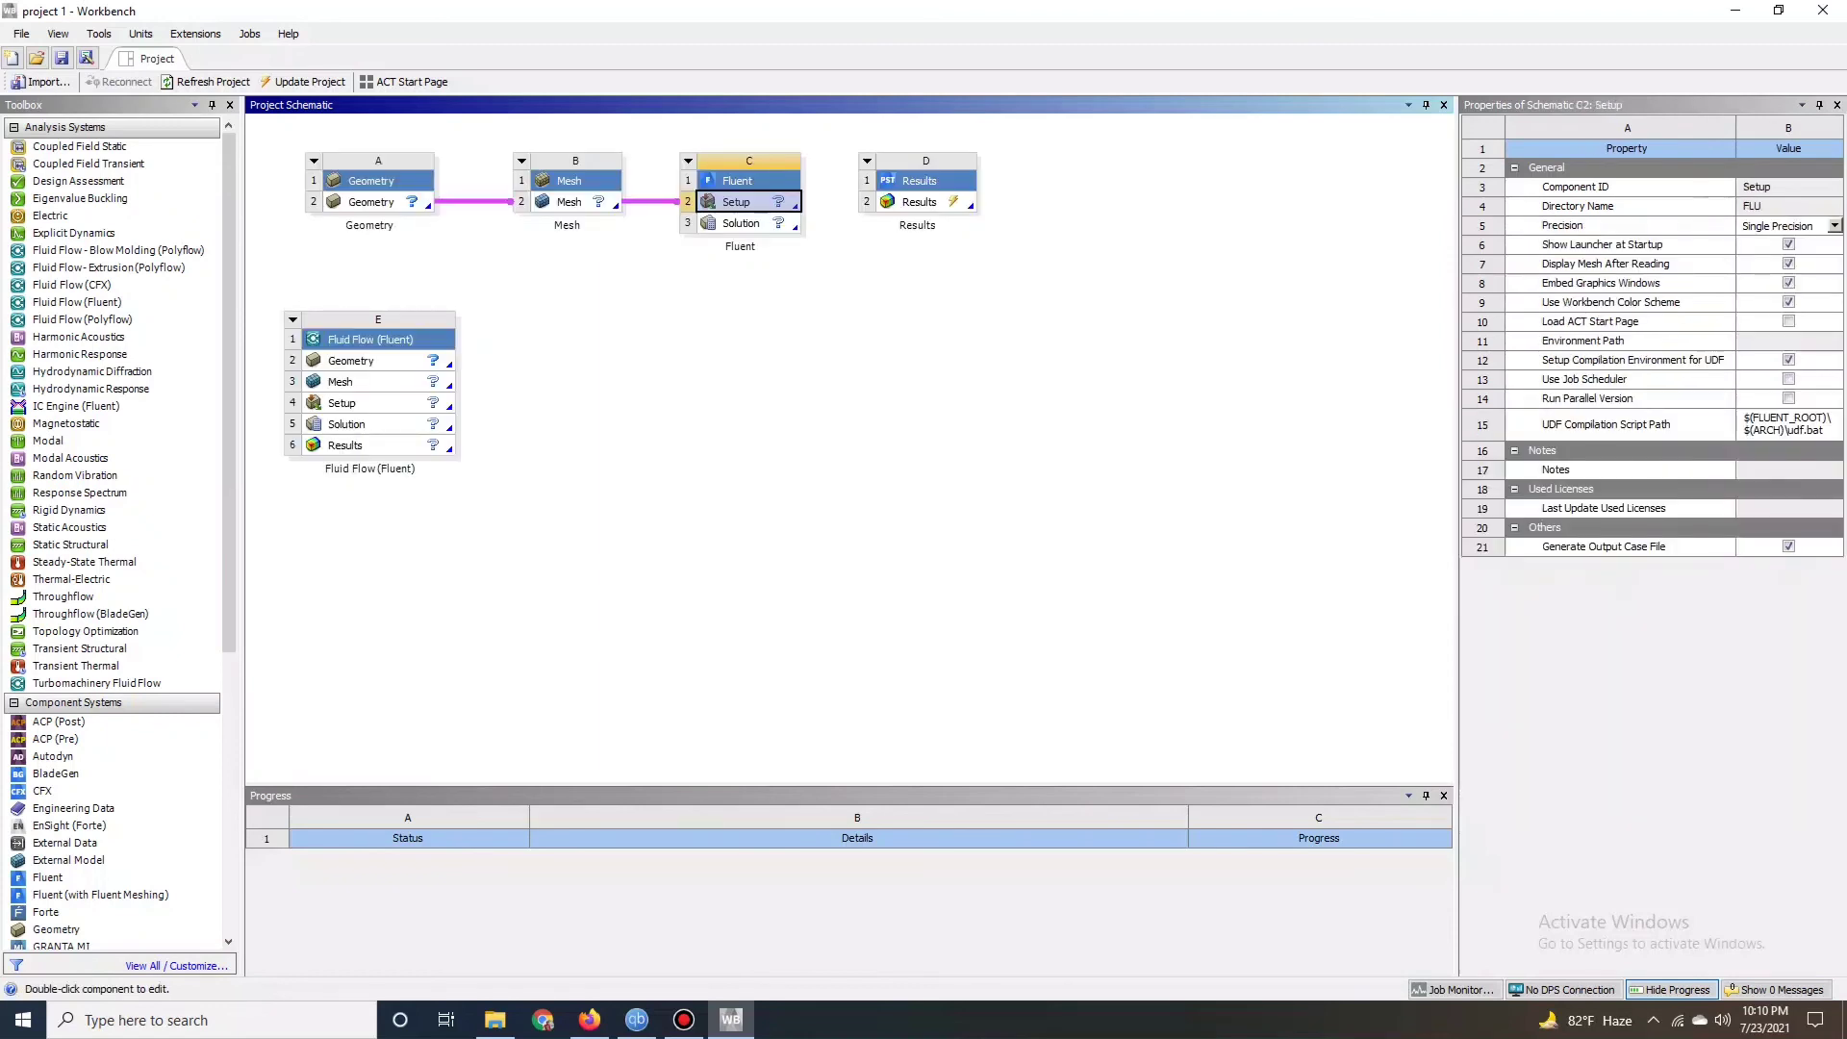
{"action": "left_click", "coordinate": [741, 223]}
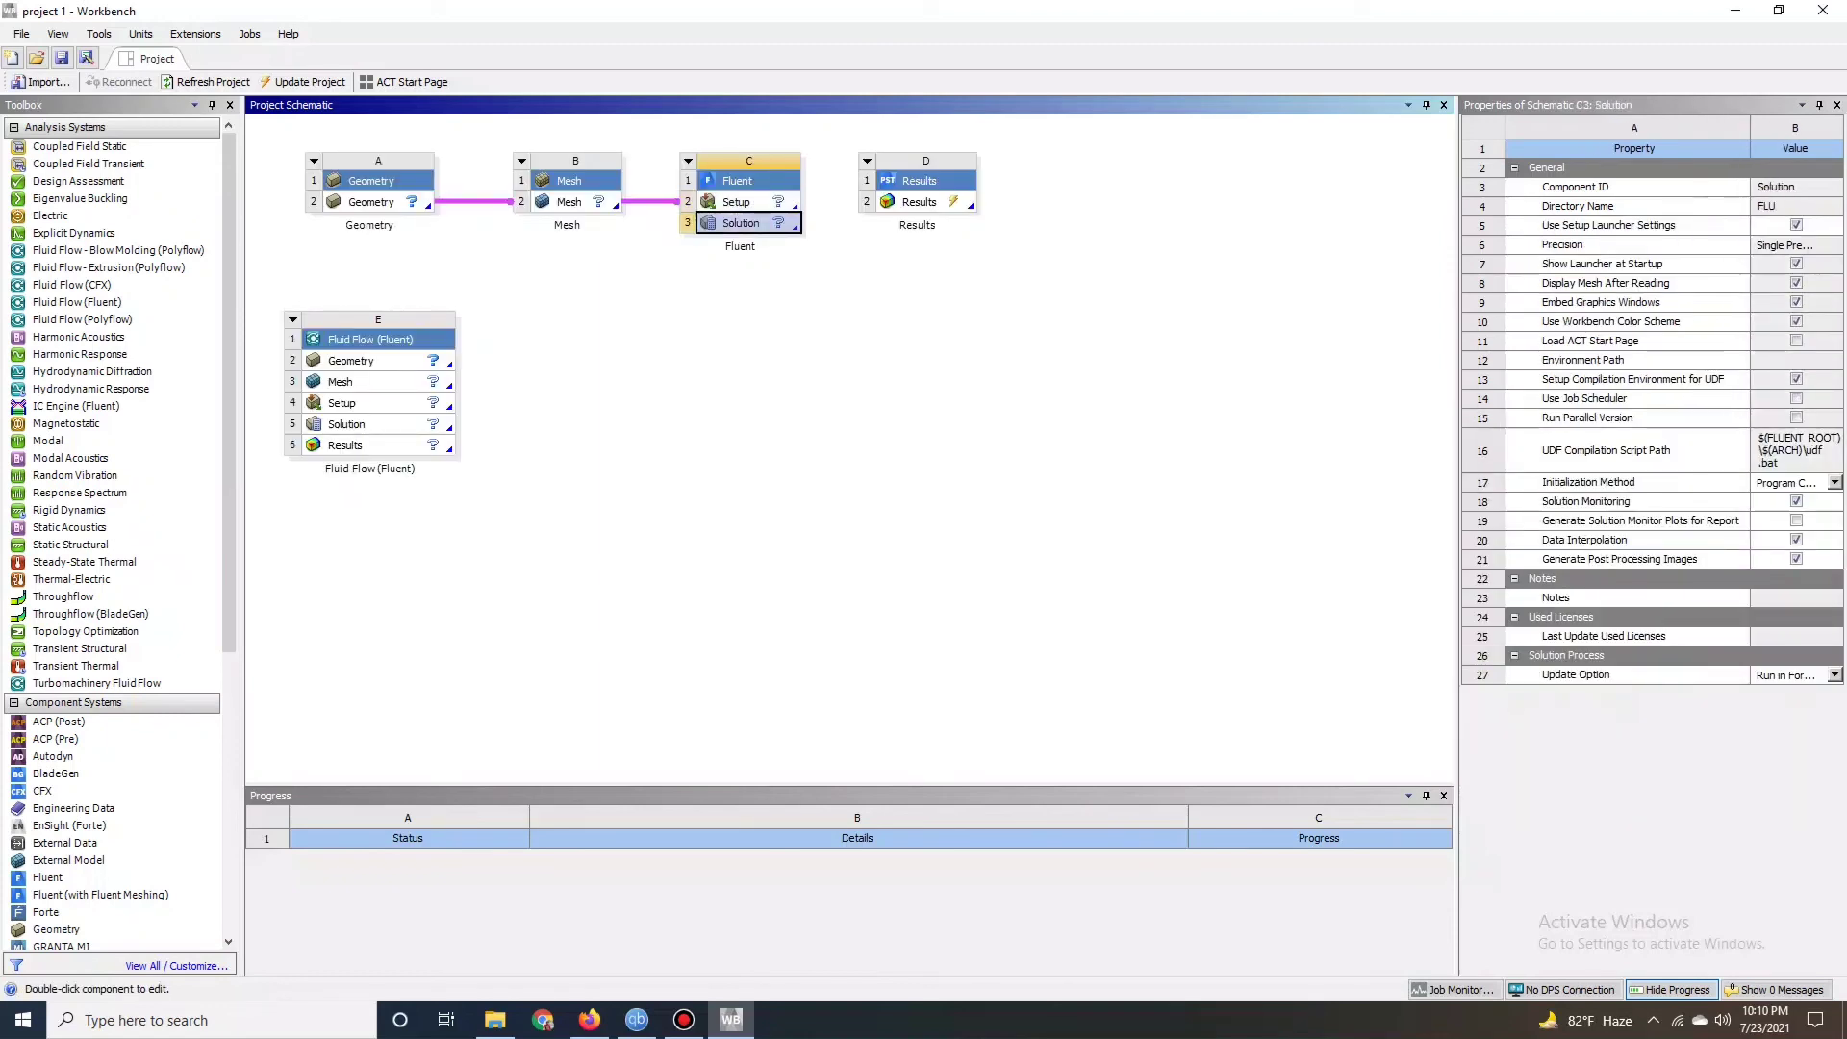
{"action": "left_click_drag", "start_coordinate": [741, 223], "coordinate": [914, 202]}
- Collapse the component systems, expand the custom systems and design exploration groups, and clear the selection in the Project Schematic
{"action": "left_click", "coordinate": [101, 703]}
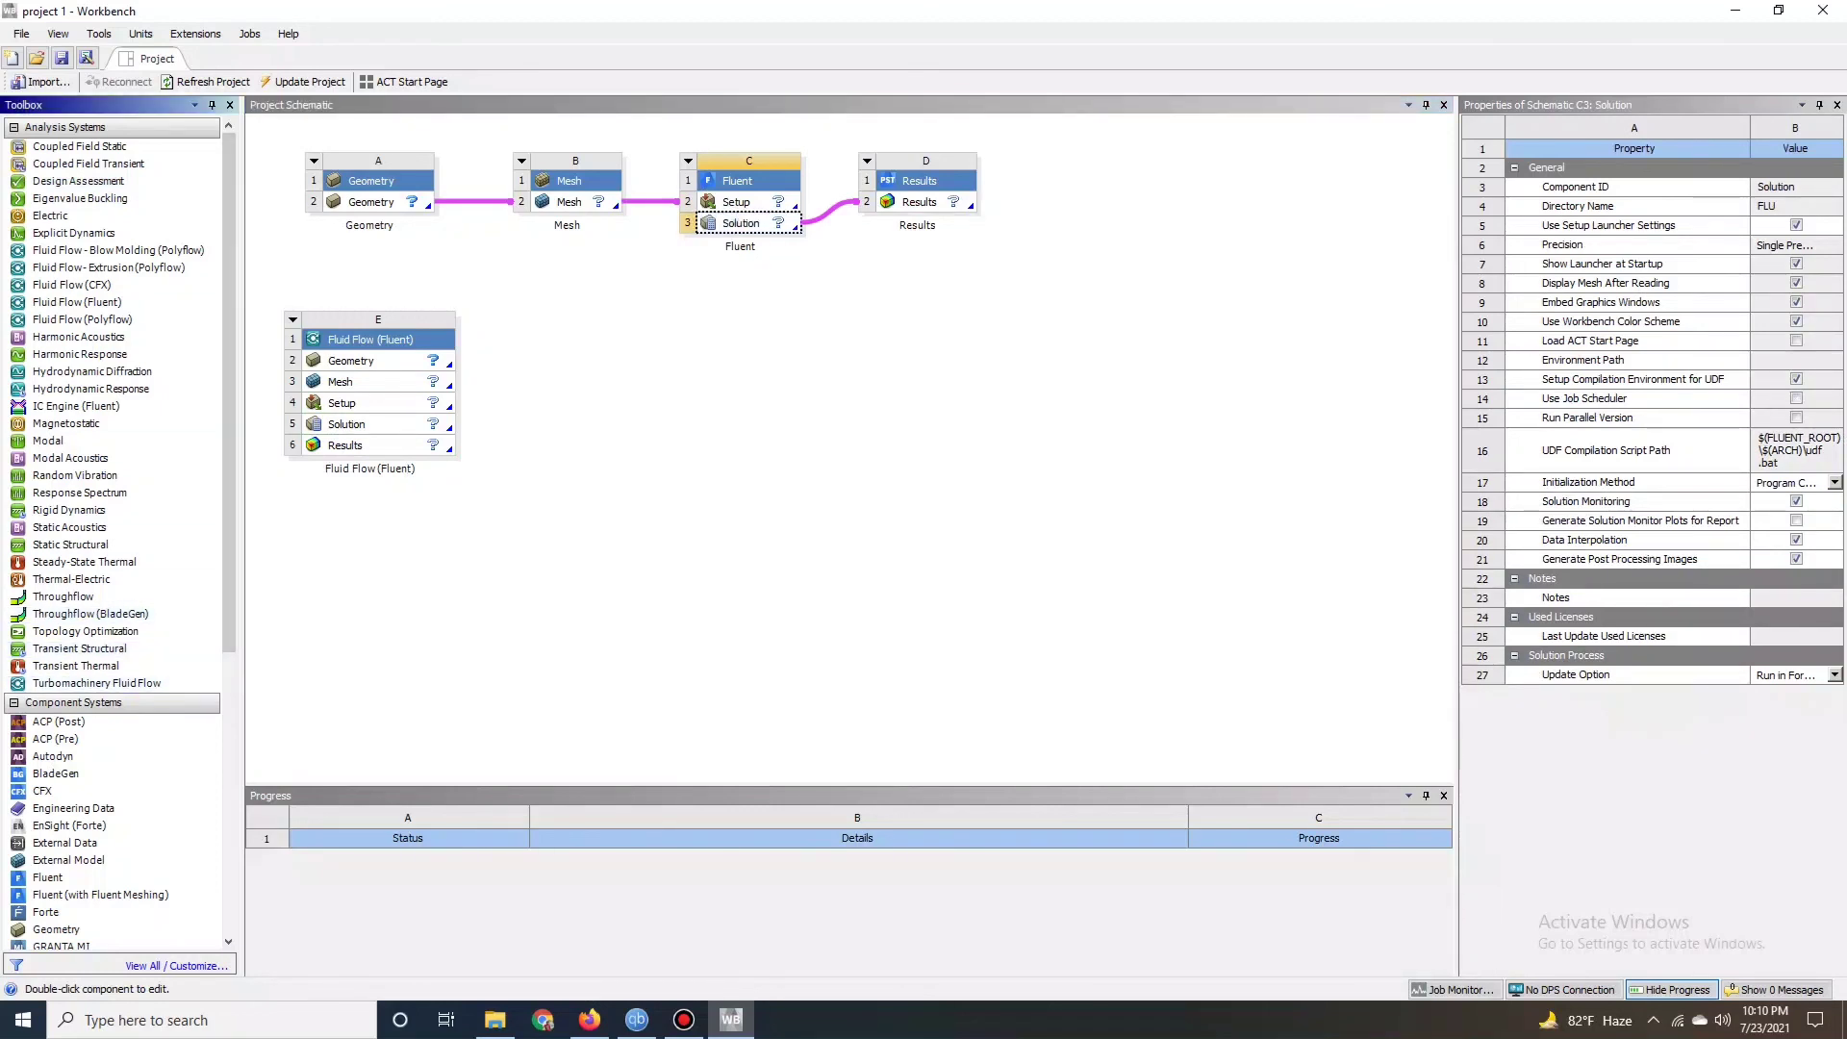
{"action": "left_click", "coordinate": [15, 703]}
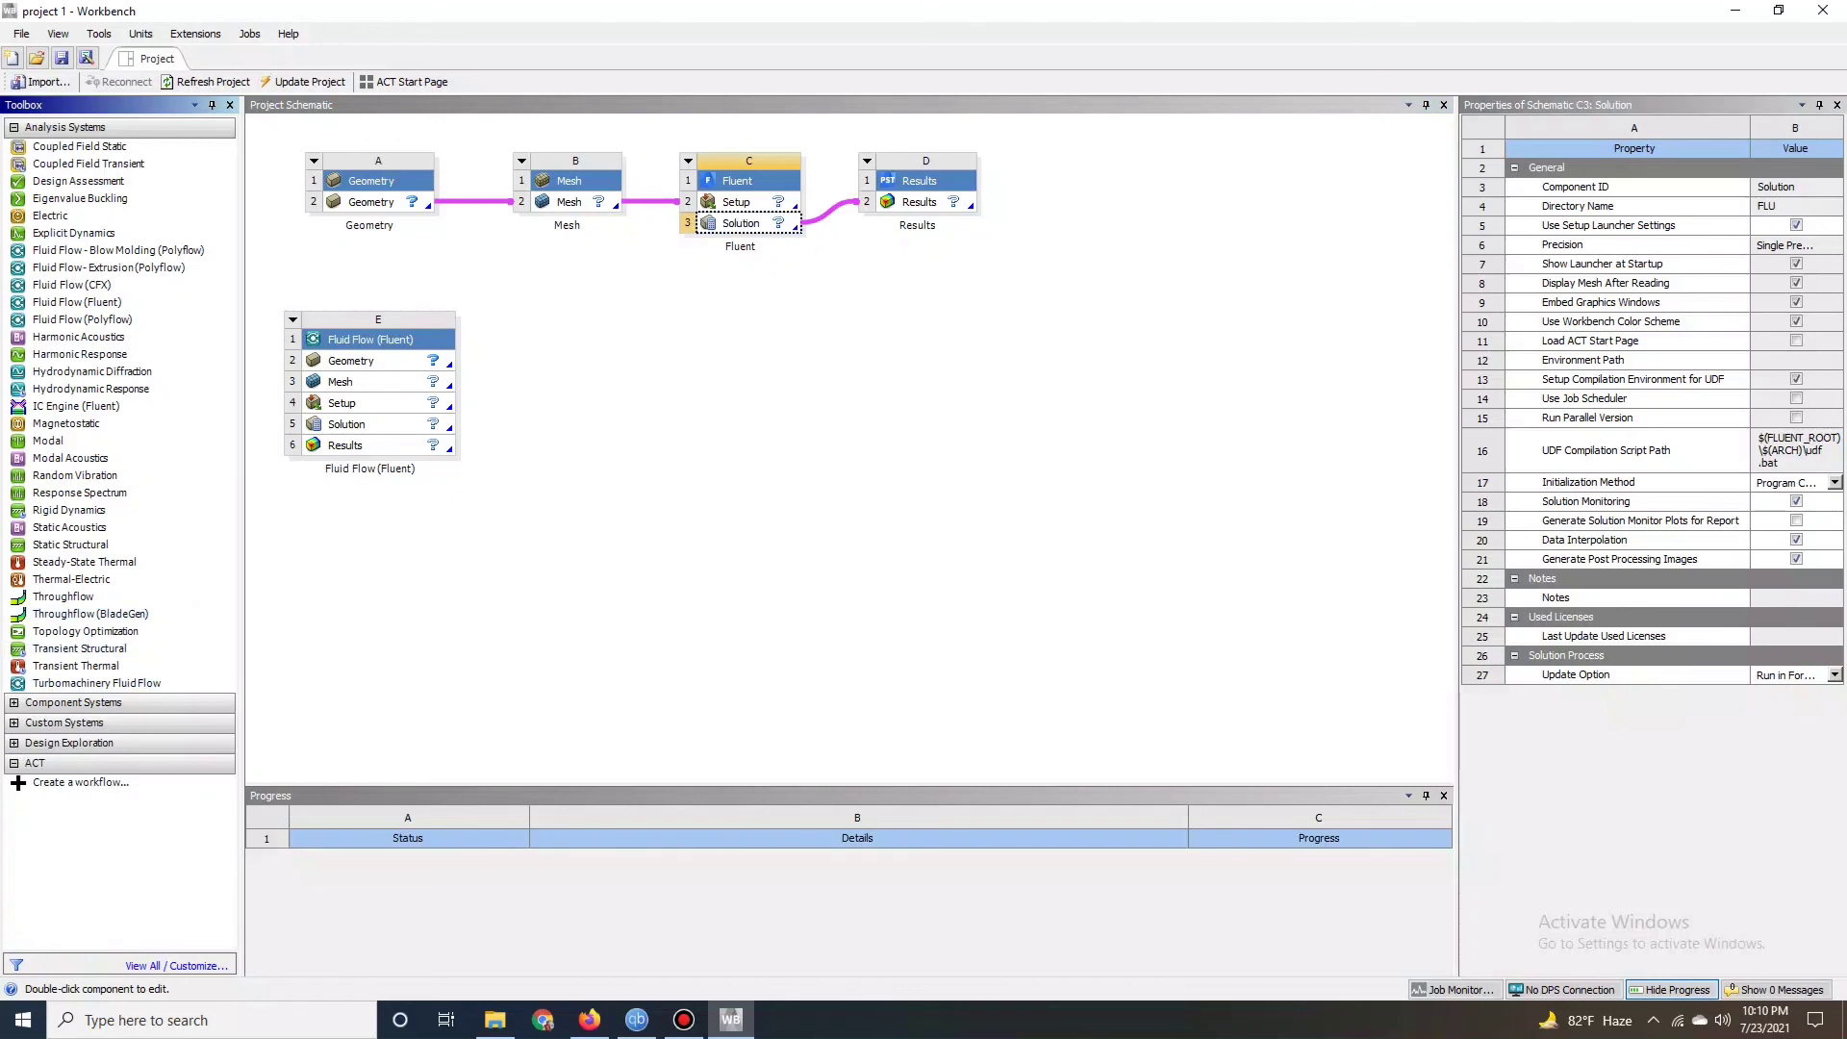
{"action": "left_click", "coordinate": [14, 722]}
{"action": "left_click", "coordinate": [14, 847]}
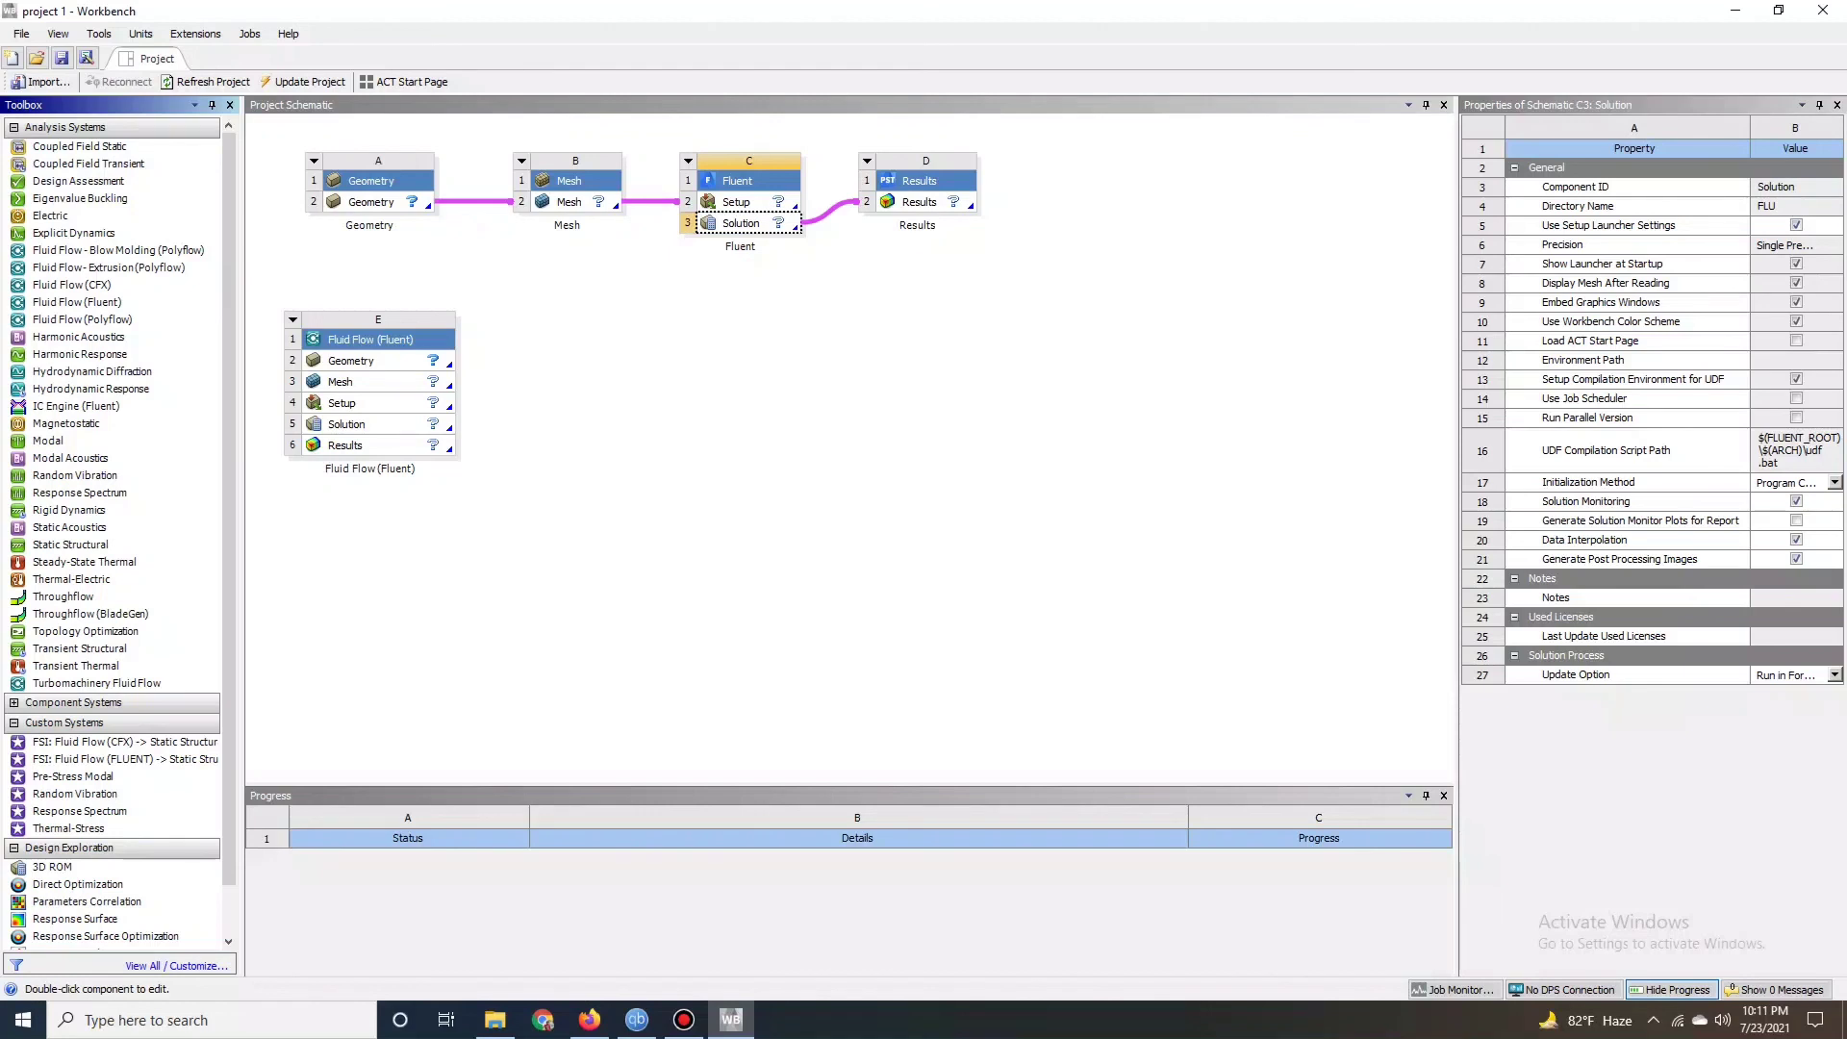
{"action": "left_click", "coordinate": [808, 462]}
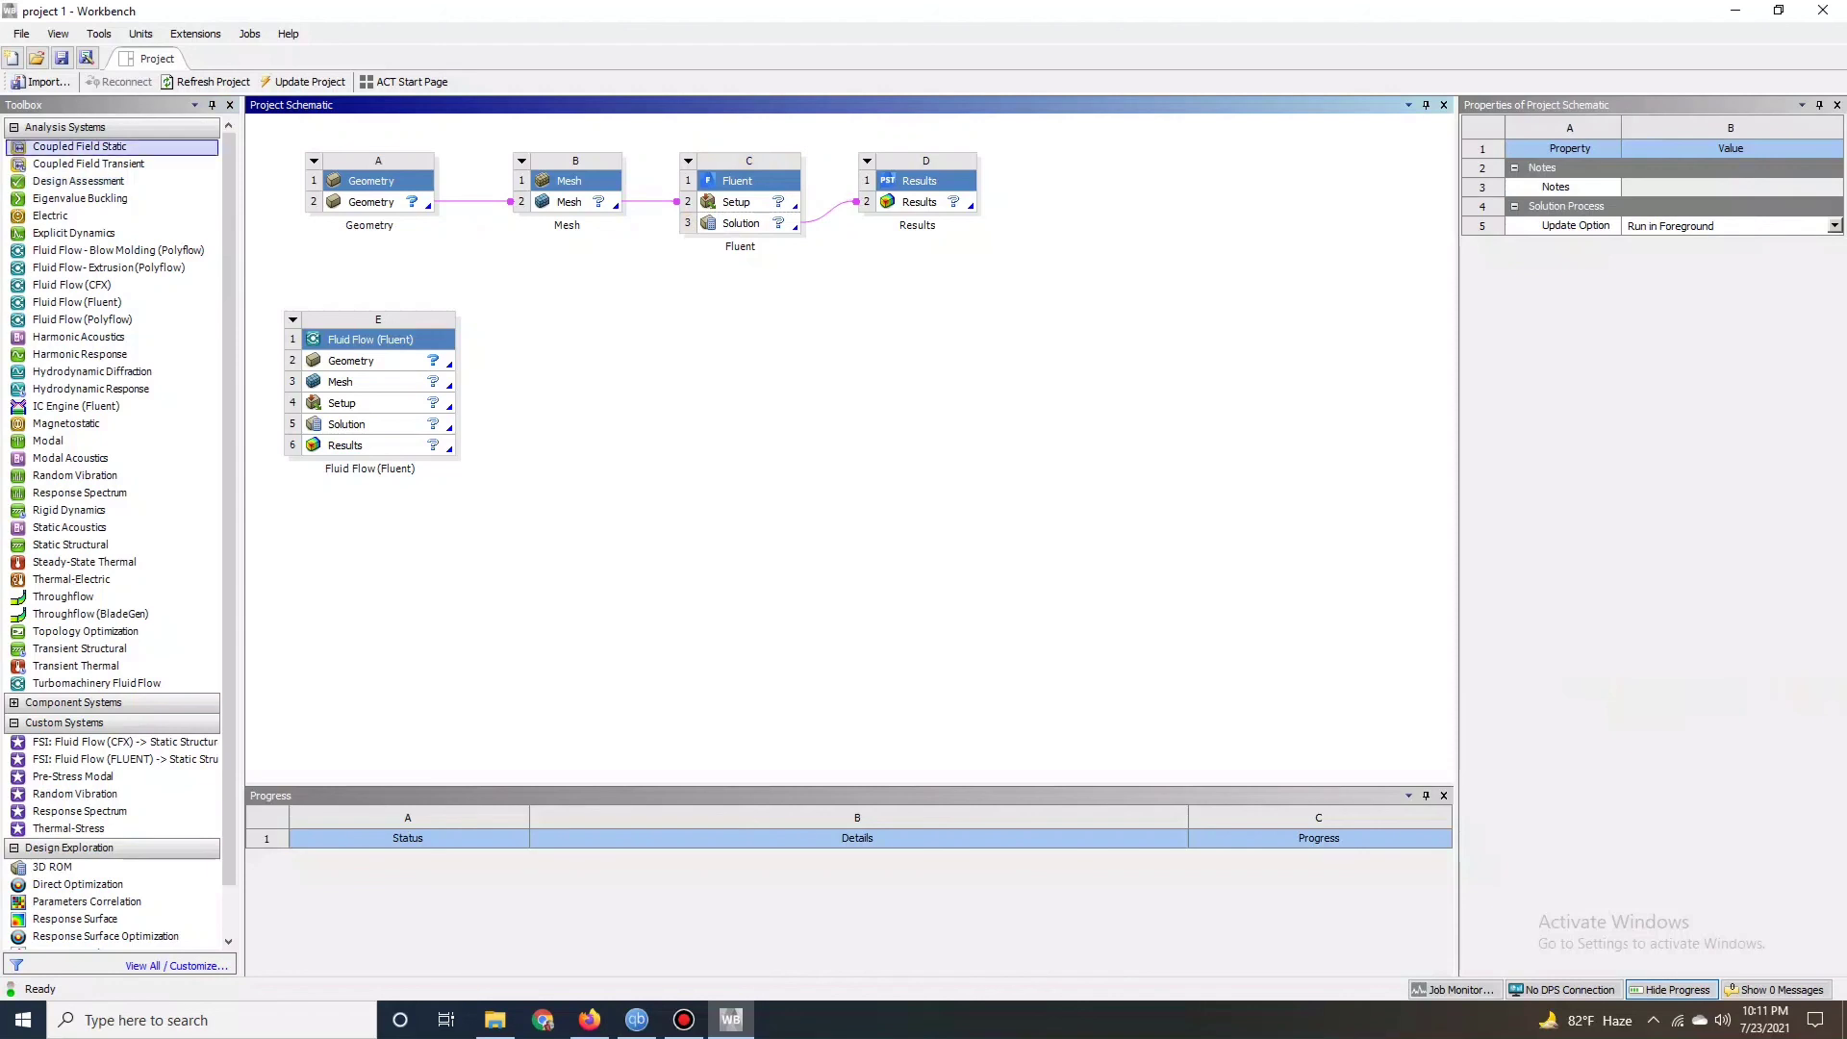
{"action": "left_click", "coordinate": [684, 1020]}
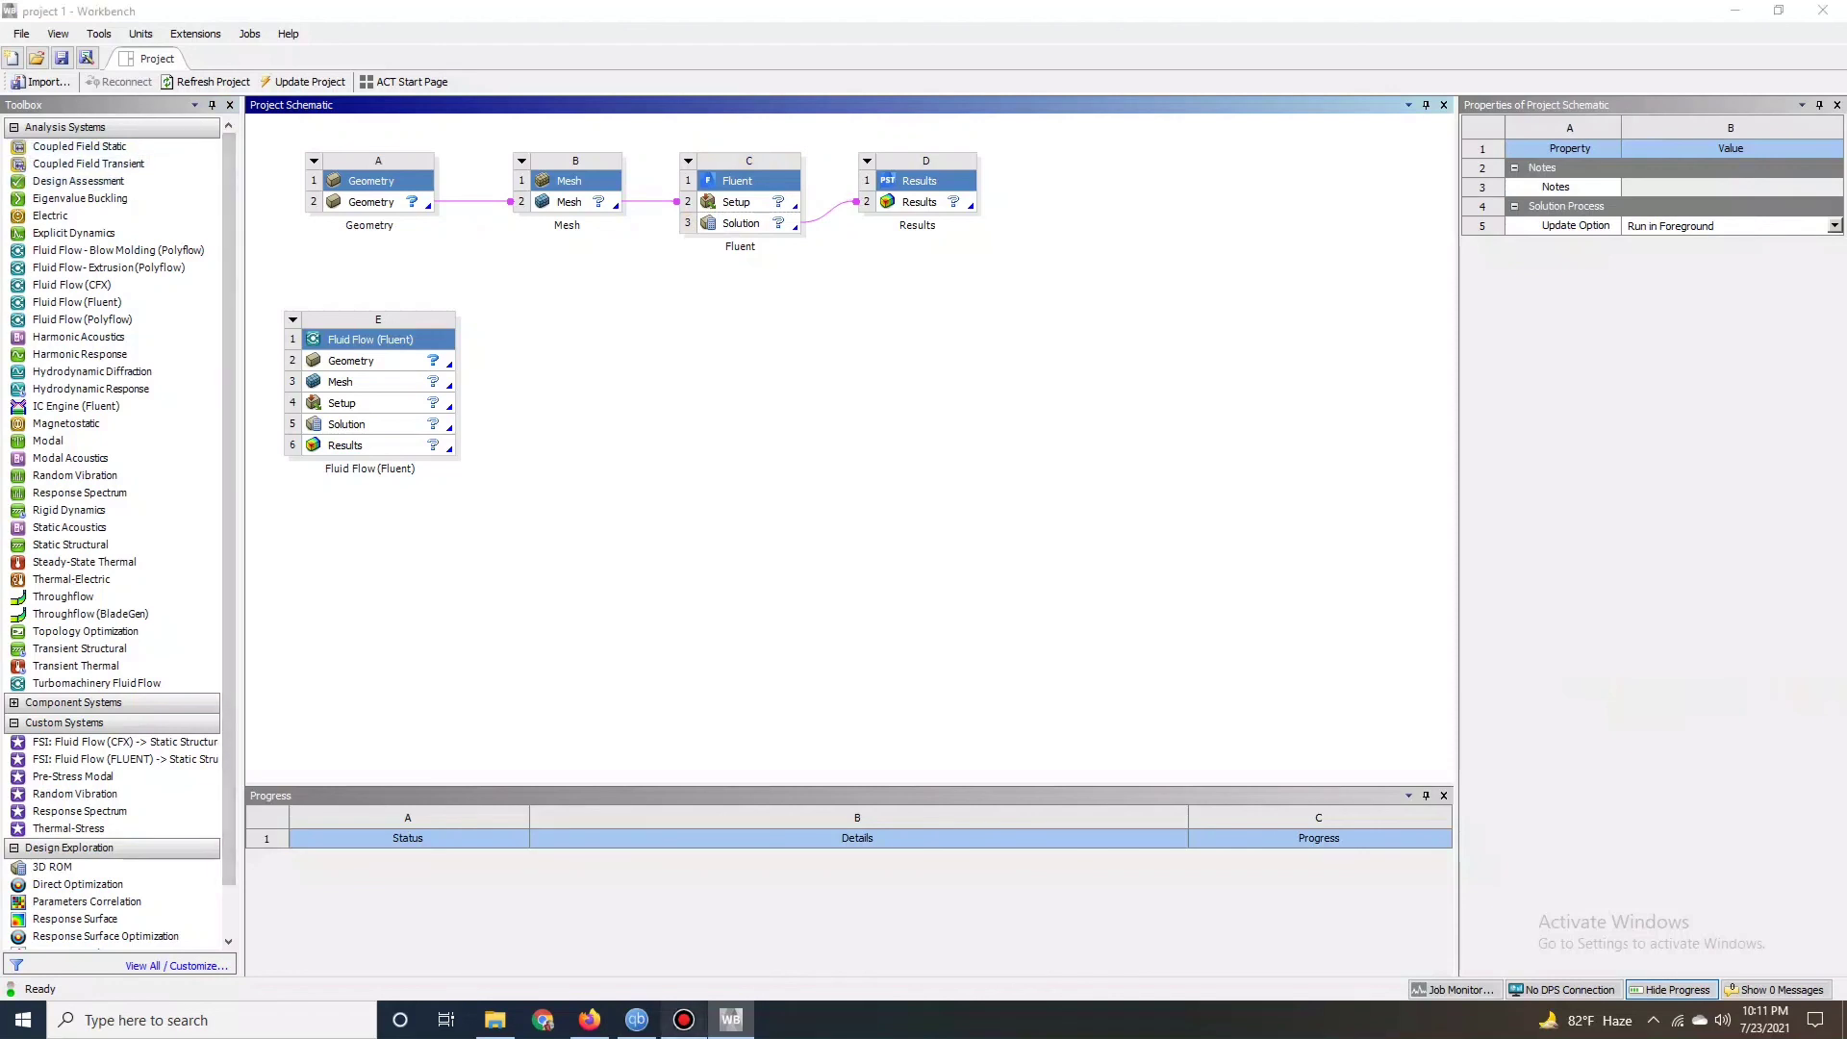